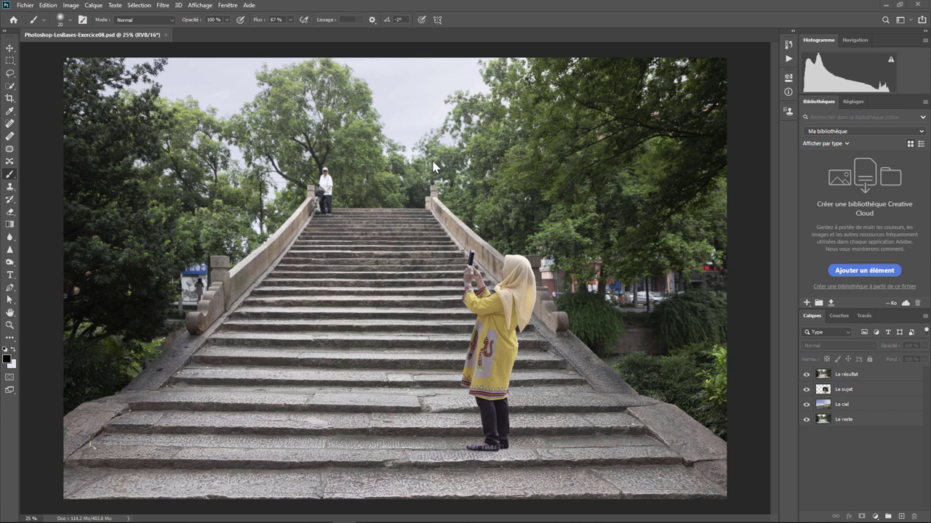
Step: Hide the result and background layers to view the subject, then restore the composite
click(807, 375)
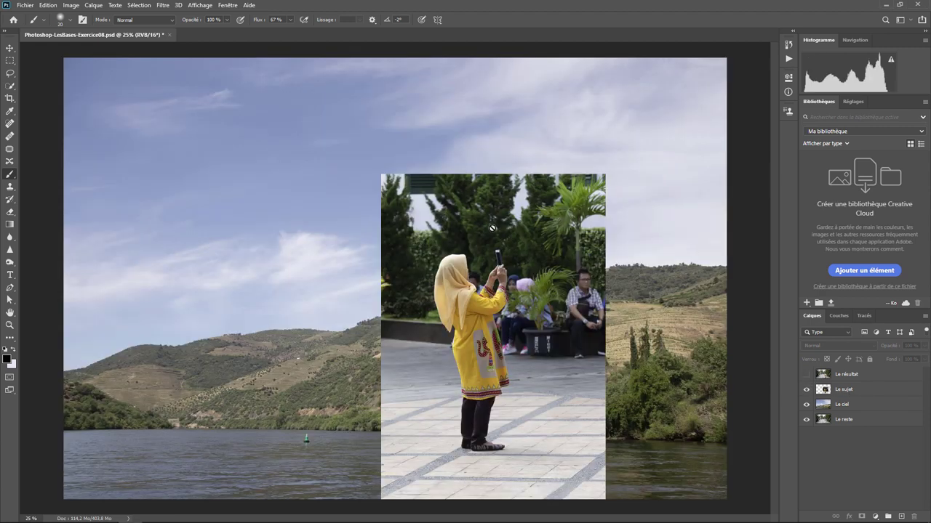
click(807, 420)
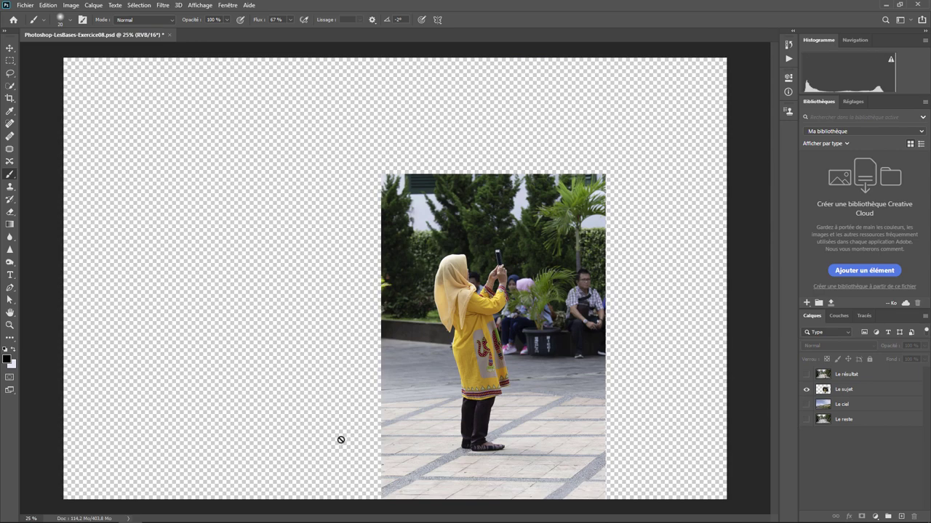
click(805, 374)
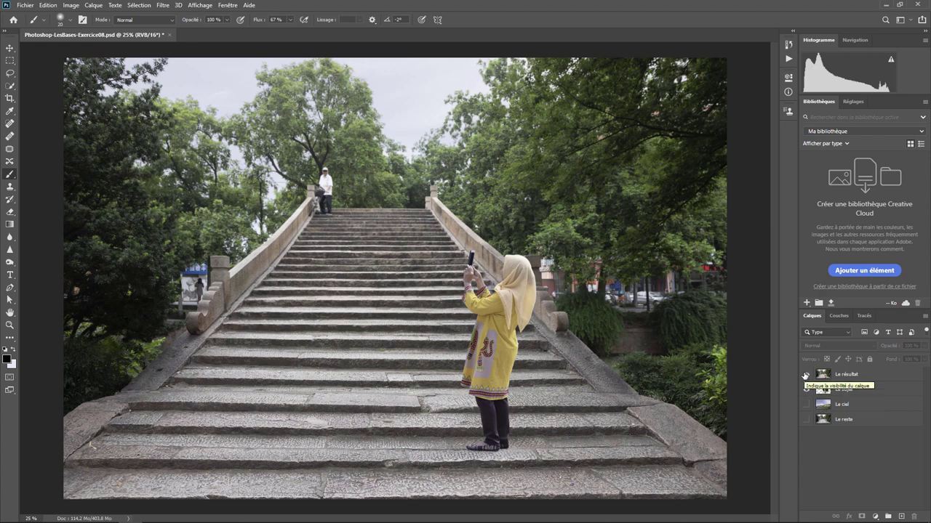
Step: View Le ciel and Le reste on their own, ending with Le résultat over the stairs
click(805, 374)
click(805, 390)
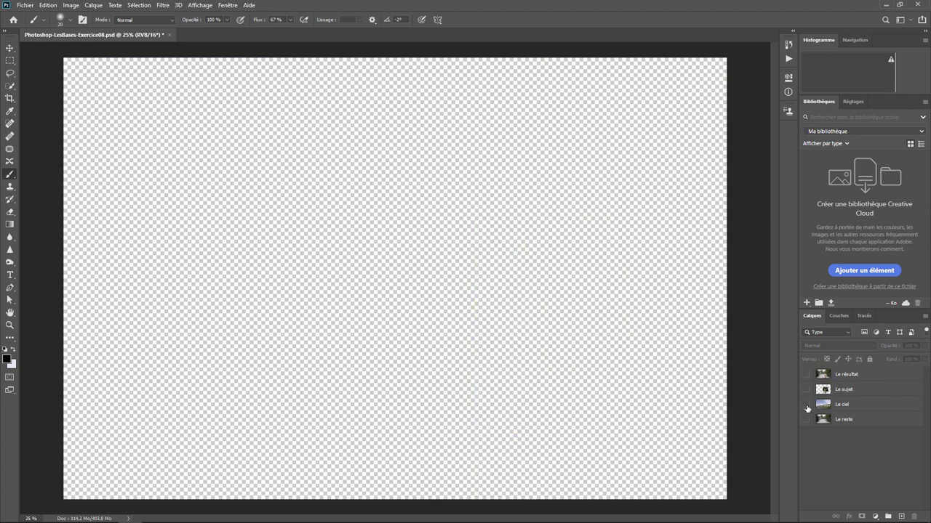
click(805, 406)
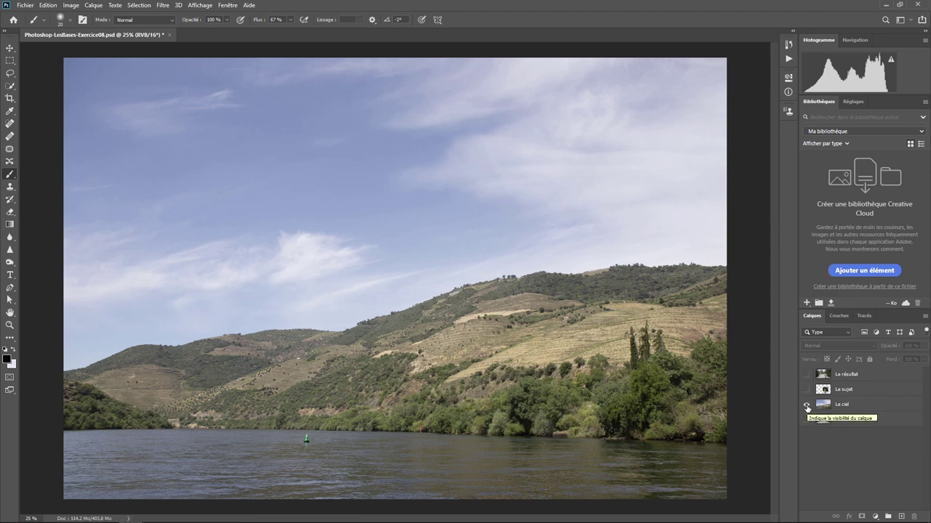
click(806, 406)
click(805, 421)
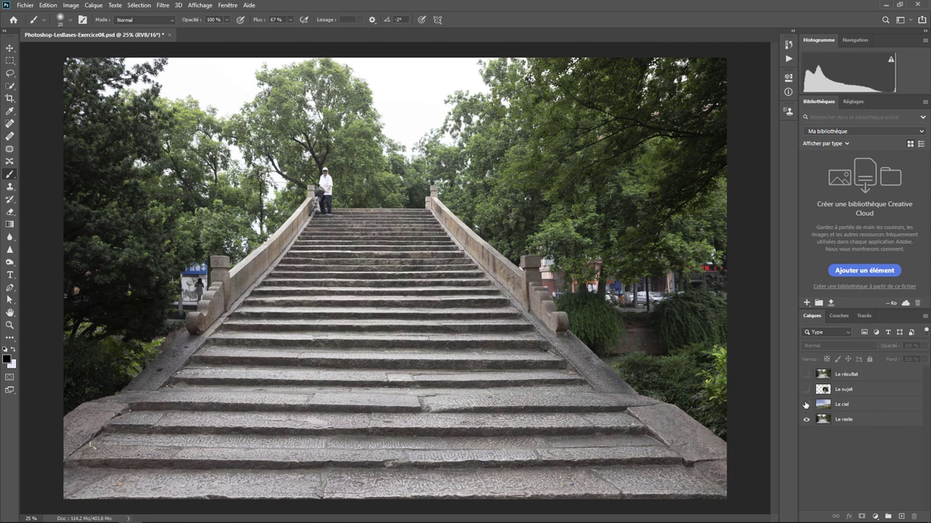
click(806, 374)
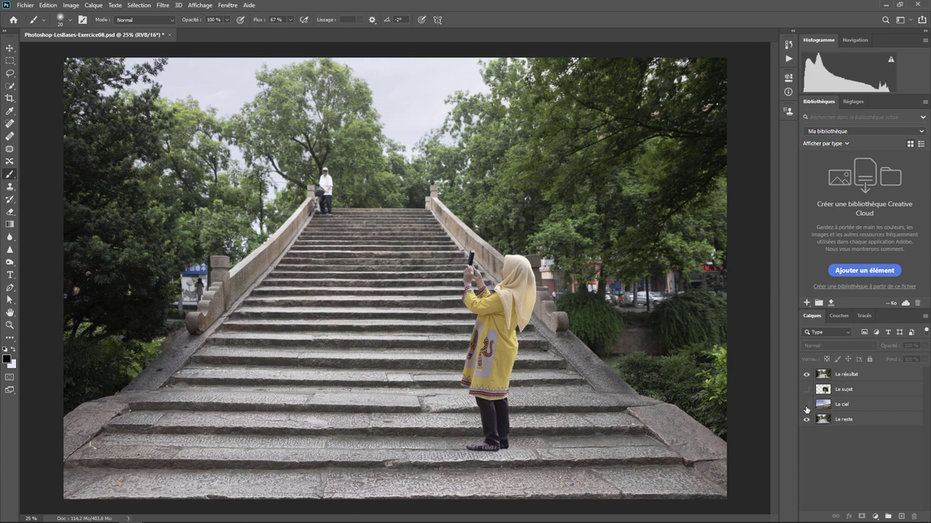
Step: Compare Le résultat against the original stairs photo by toggling the layers above it
click(806, 374)
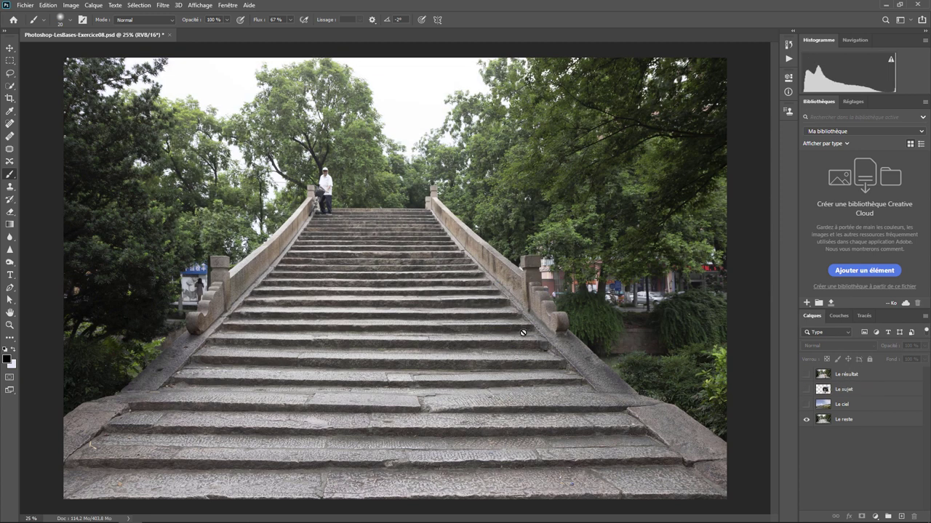
click(805, 374)
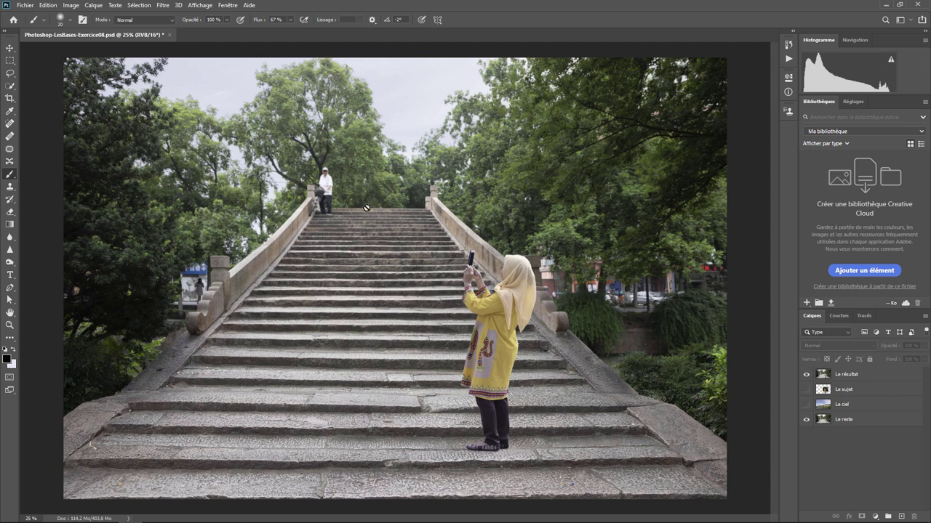
click(805, 404)
click(806, 389)
click(806, 388)
click(807, 374)
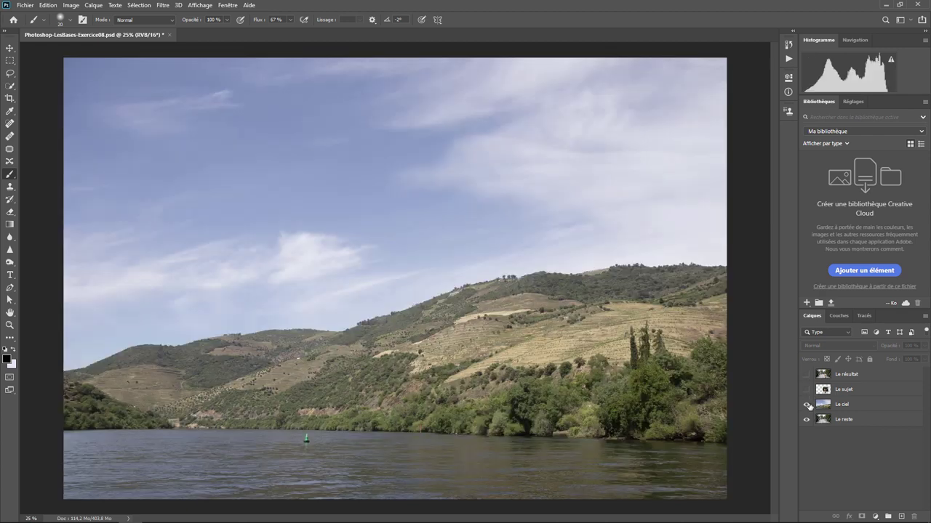
click(806, 404)
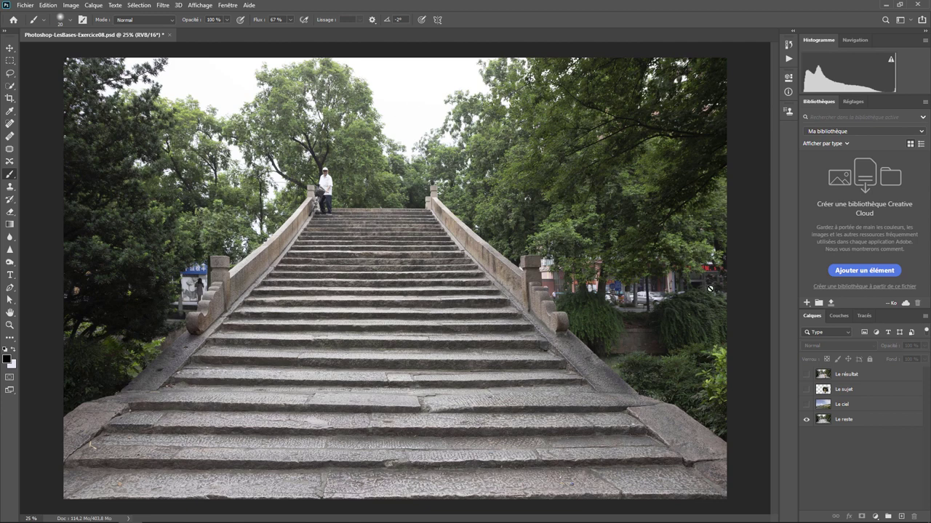
Step: Turn Le résultat, Le sujet and Le ciel back on so all four layers show
click(806, 375)
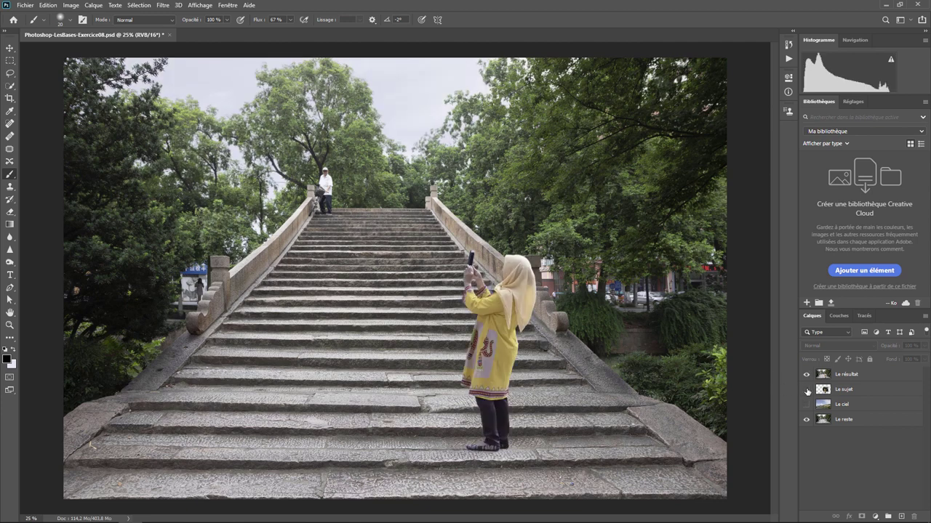
click(806, 391)
click(806, 405)
Step: Hide Le résultat and duplicate Le sujet, Le ciel and Le reste with Dupliquer les calques
key(alt+period)
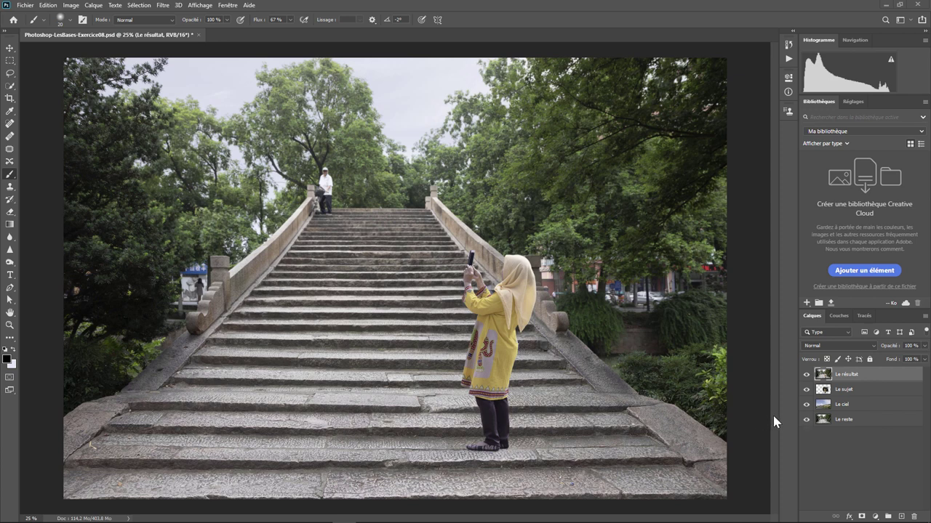
click(806, 375)
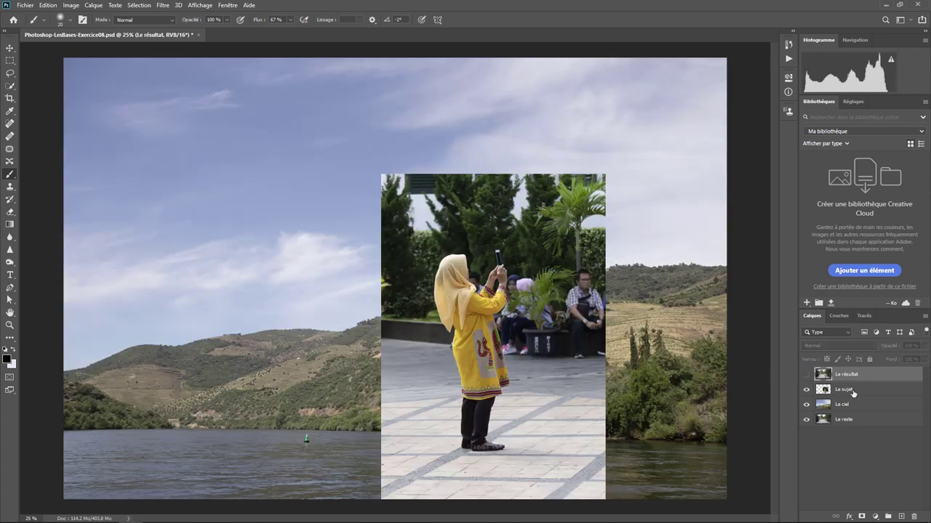
click(877, 393)
shift+click(871, 427)
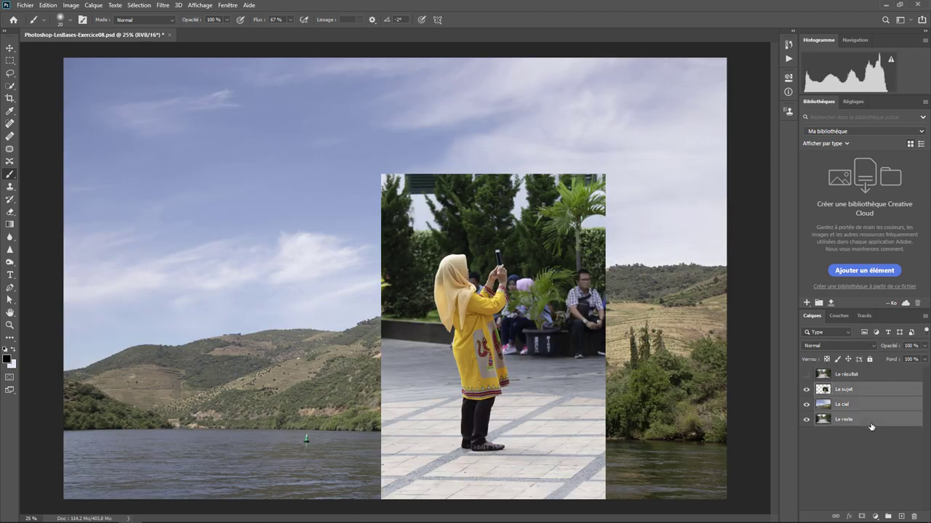
right_click(871, 426)
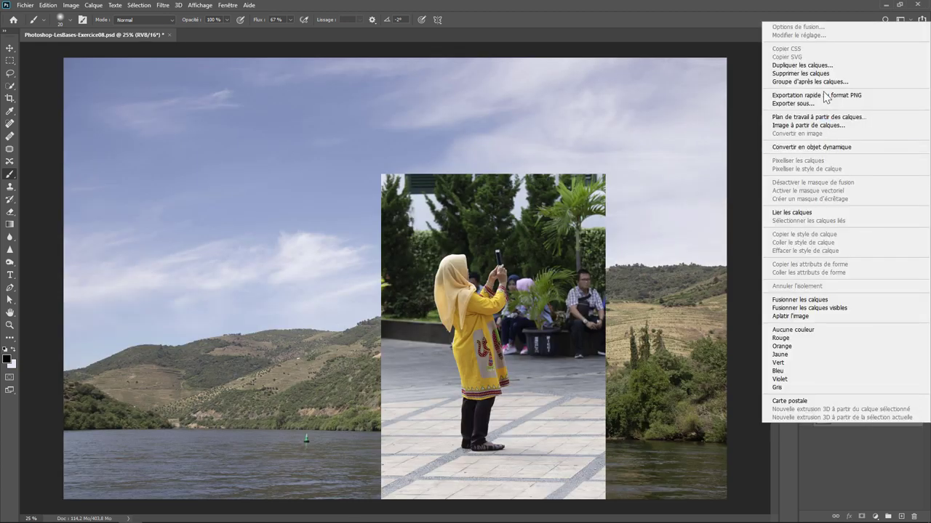
click(800, 65)
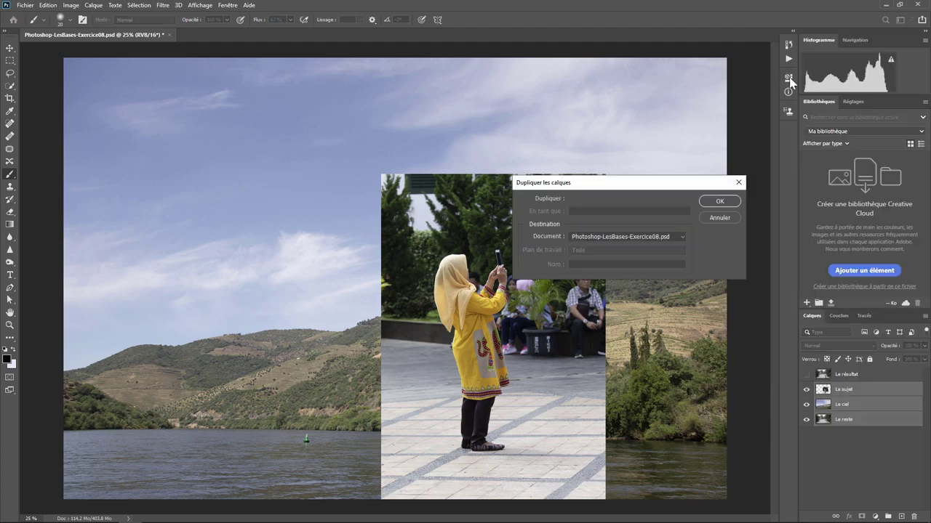
click(728, 203)
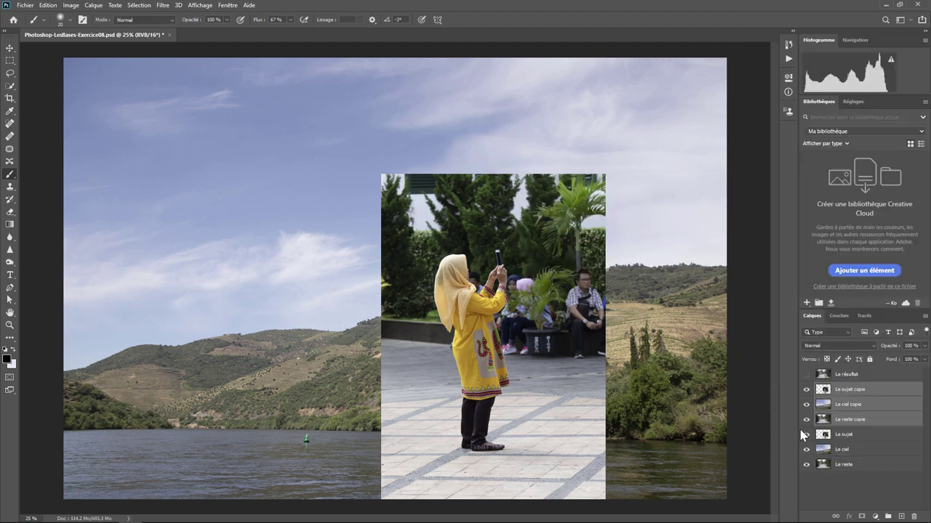
Step: Hide Le sujet copie and Le ciel copie, leaving Le reste copie visible and selected
click(806, 390)
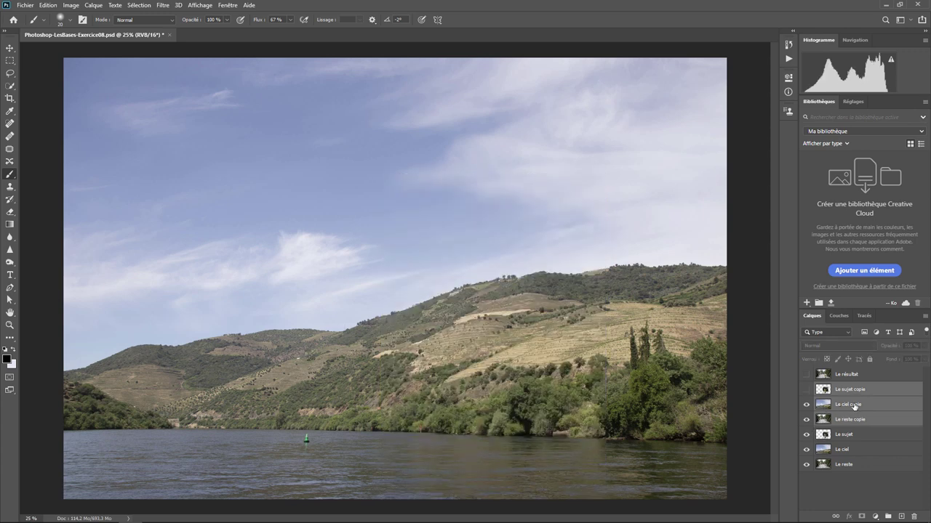
click(805, 405)
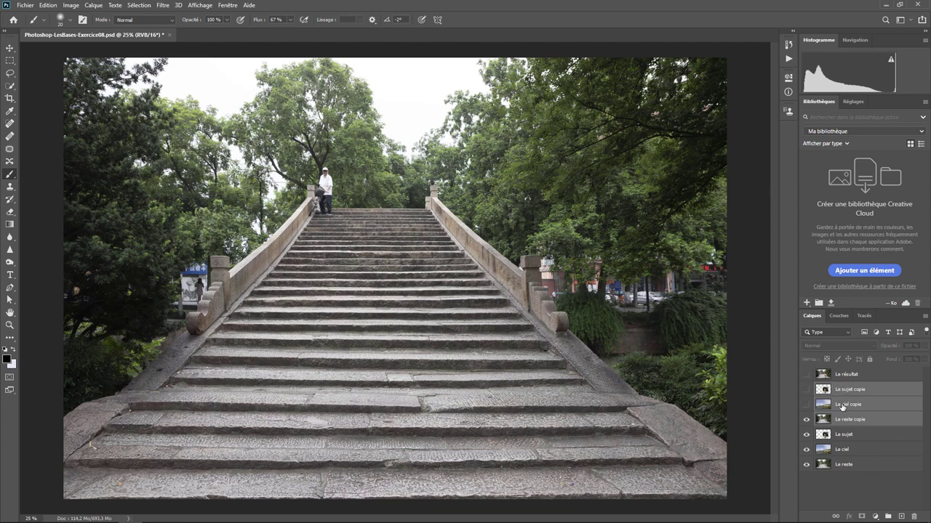
click(138, 5)
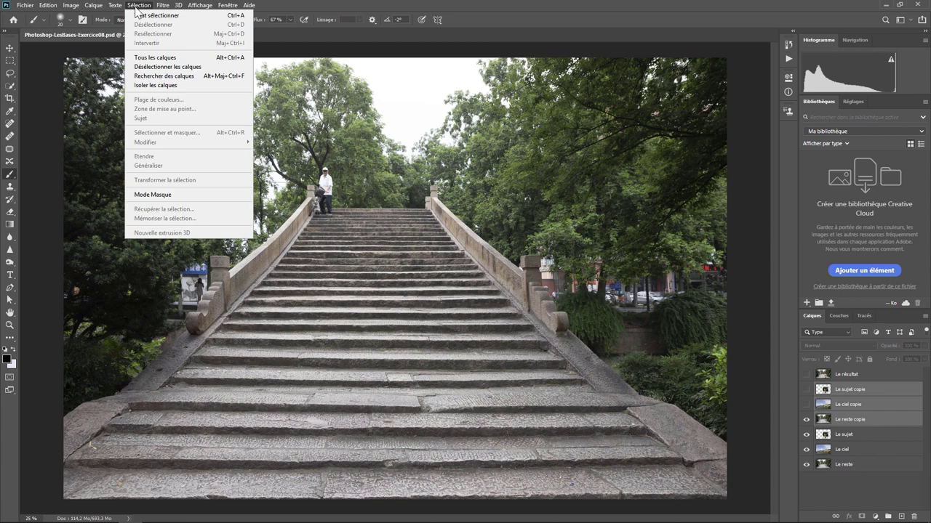
click(855, 422)
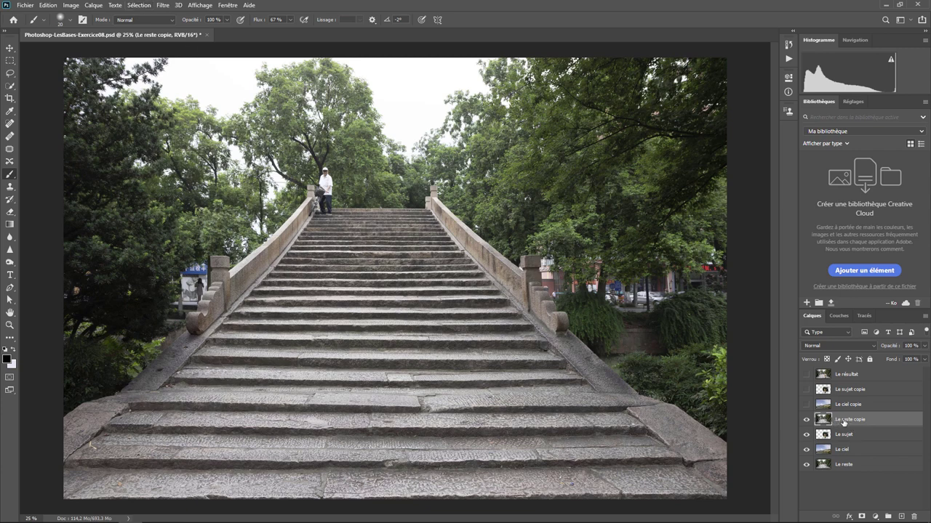
click(136, 8)
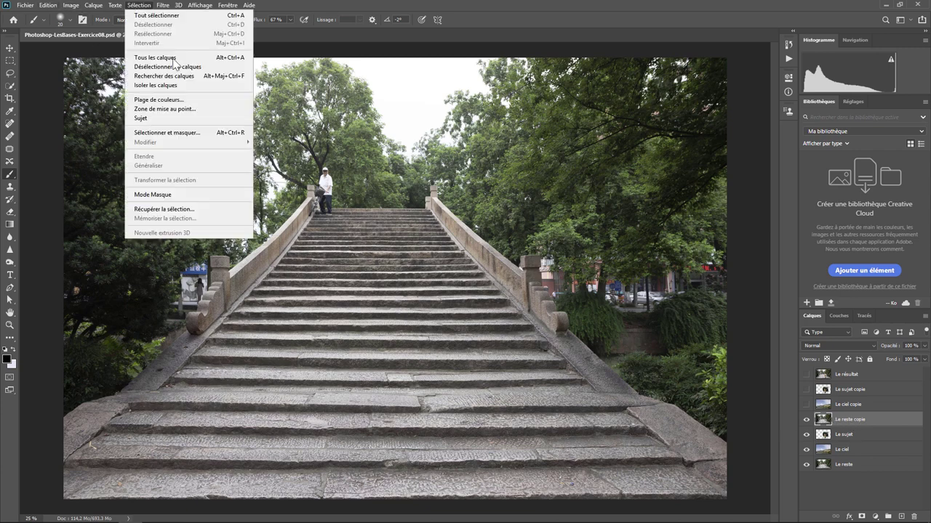
Step: Select the bright sky with Colour Range Tons clairs at tolerance 28% and range 164
click(159, 100)
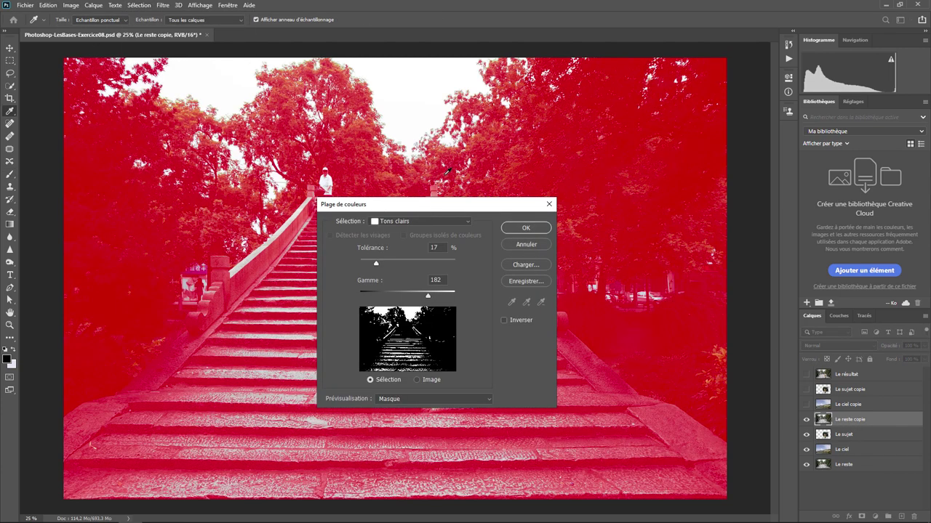
click(525, 224)
key(ctrl+1)
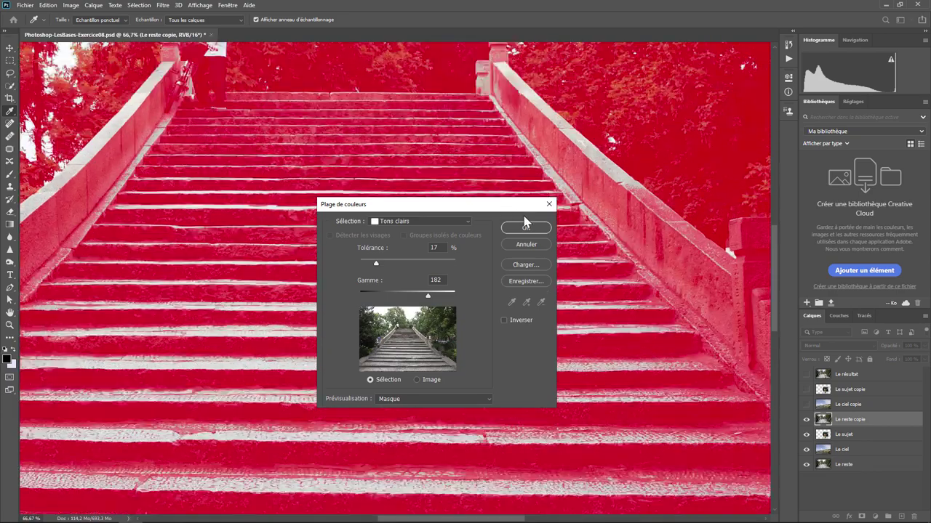
mouse_move(355, 105)
mouse_down()
mouse_move(407, 253)
mouse_move(416, 314)
mouse_up()
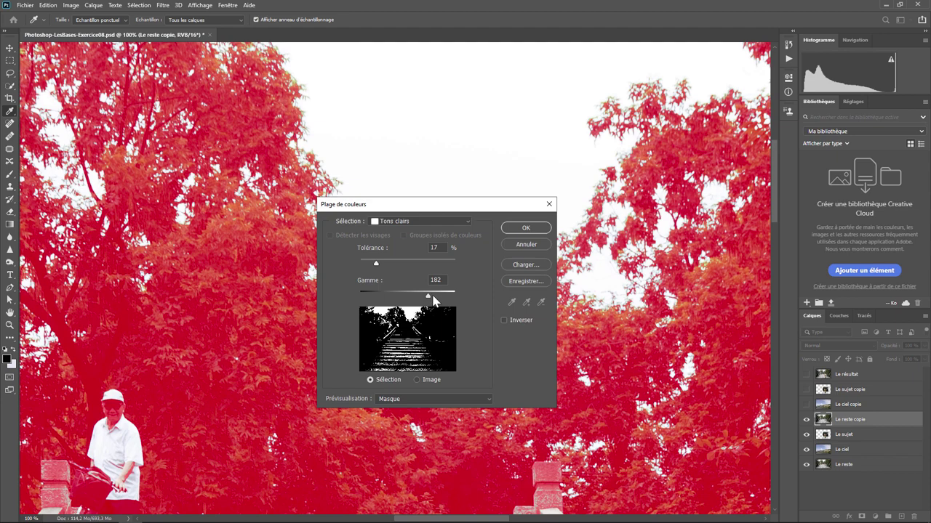
mouse_move(428, 296)
mouse_down()
mouse_move(398, 291)
mouse_move(421, 298)
mouse_up()
mouse_move(424, 293)
mouse_down()
mouse_move(397, 289)
mouse_move(415, 298)
mouse_up()
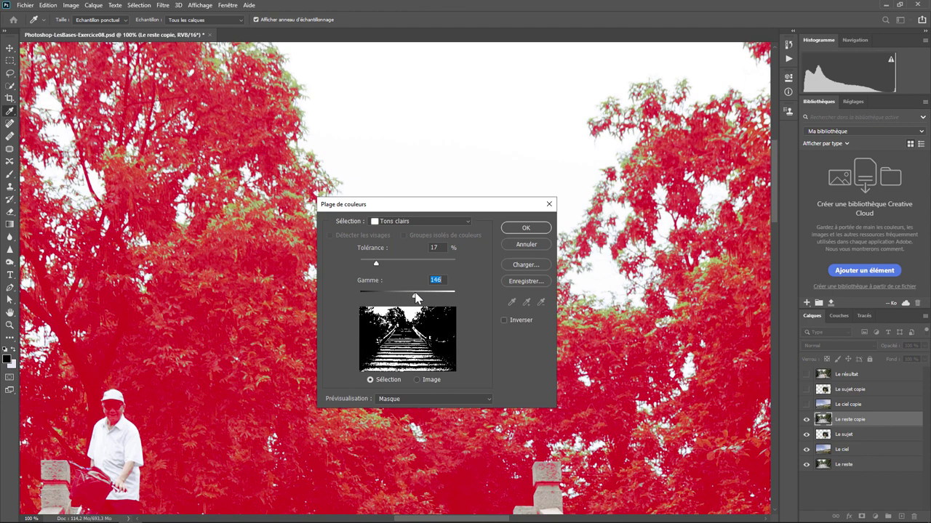
drag(415, 297, 422, 297)
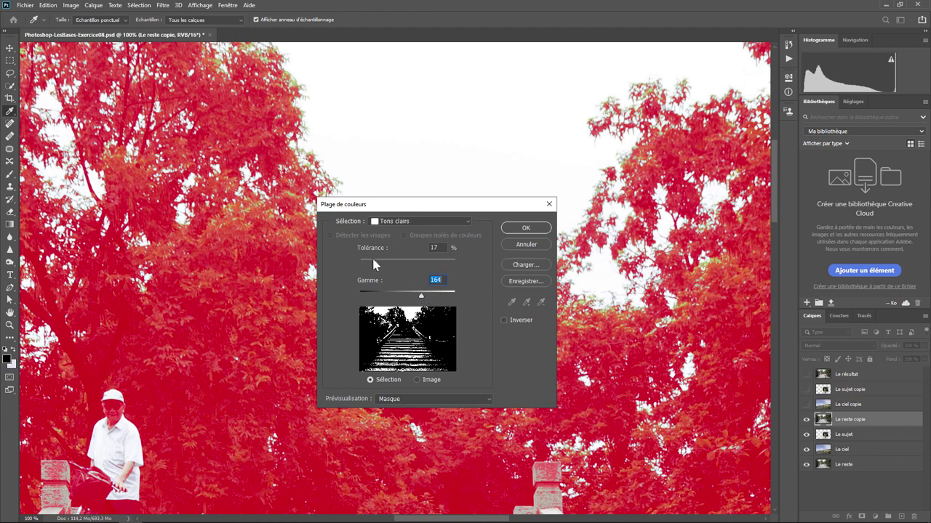
mouse_move(377, 263)
mouse_down()
mouse_move(404, 261)
mouse_move(386, 262)
mouse_up()
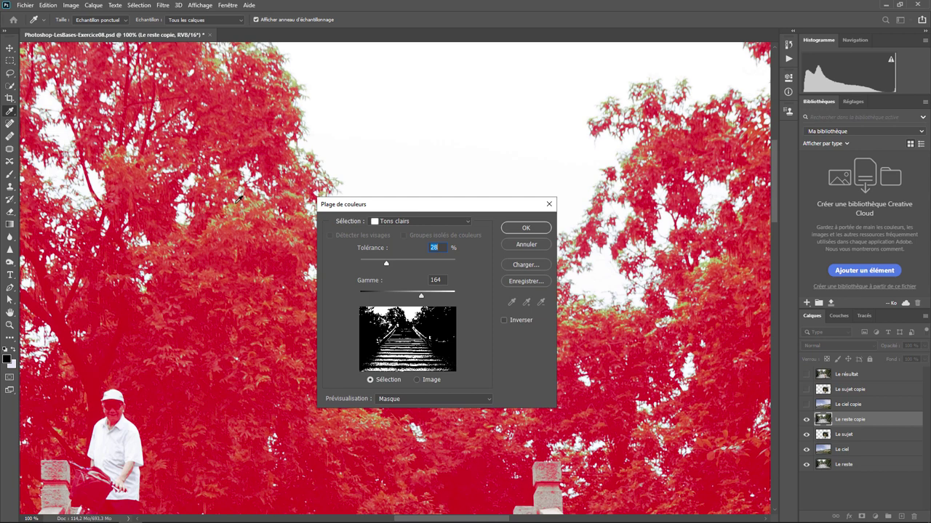
click(523, 229)
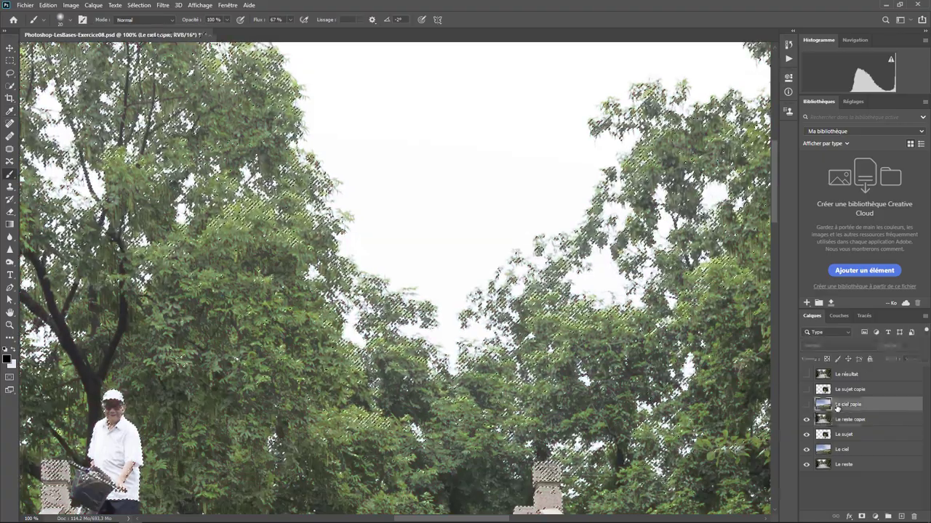
Step: Show Le ciel copie and add a layer mask from the light-tone selection
click(806, 404)
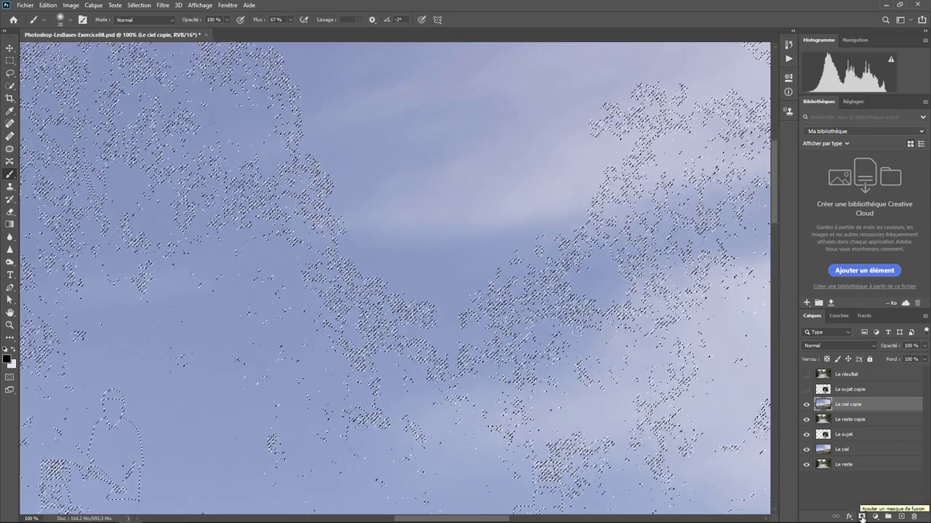
click(861, 516)
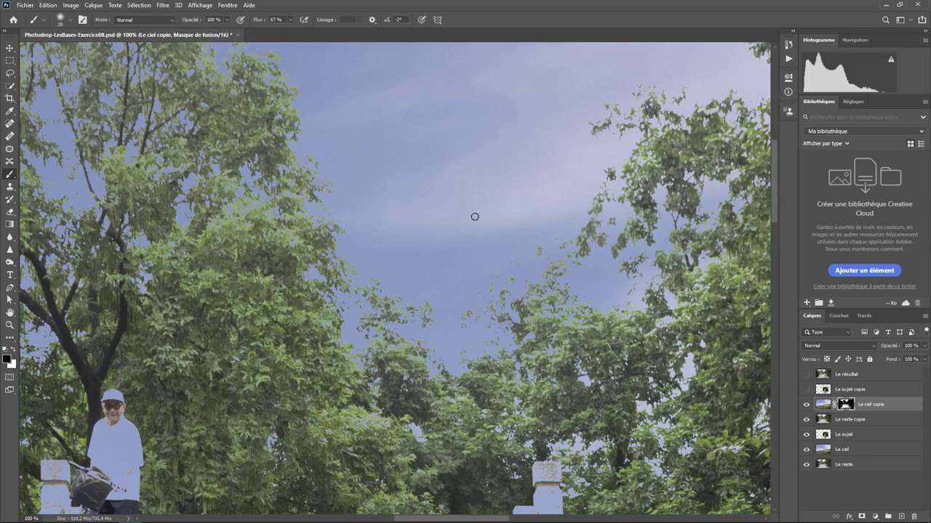
Step: Set Le ciel copie to the Obscurcir blend mode and drag its opacity down to 0%
click(835, 346)
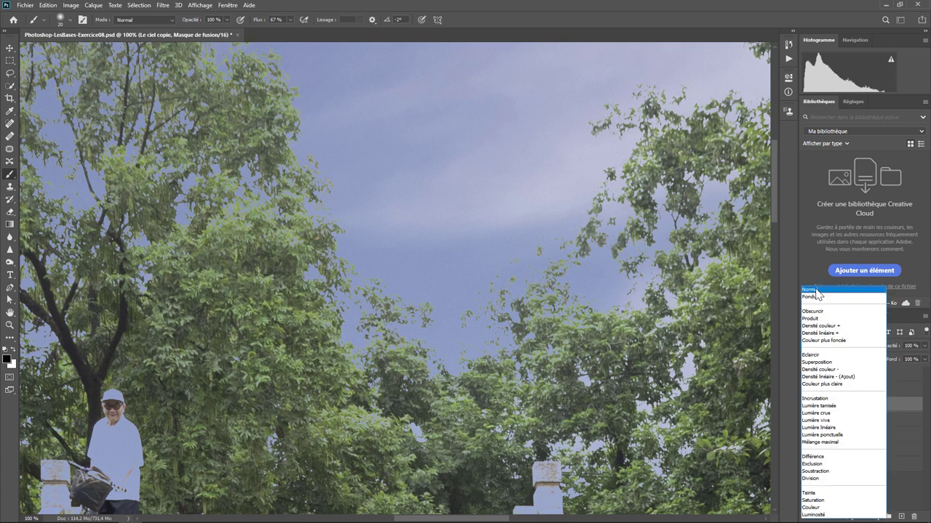
click(814, 290)
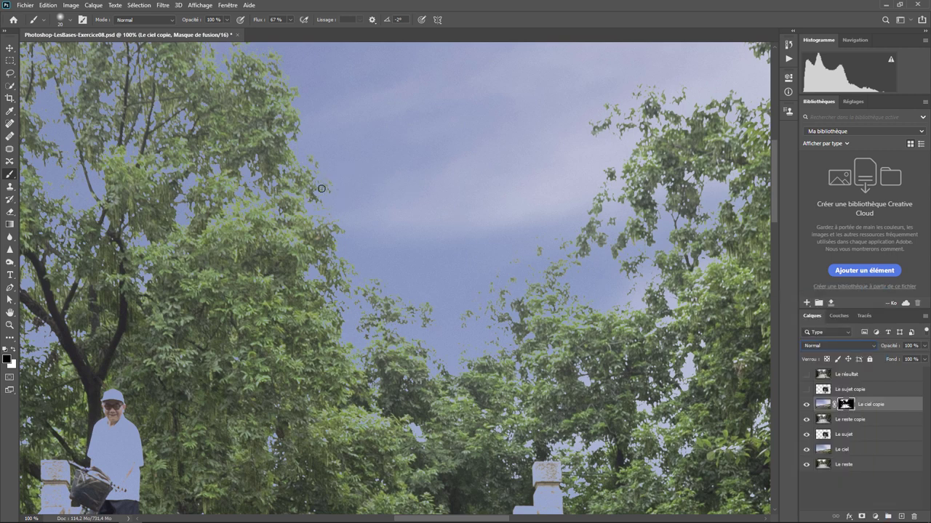
click(829, 346)
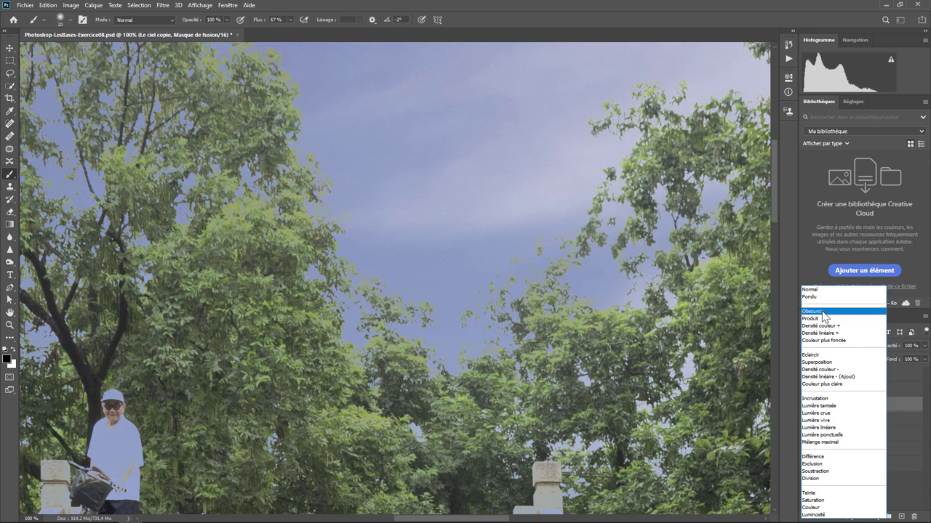
click(824, 313)
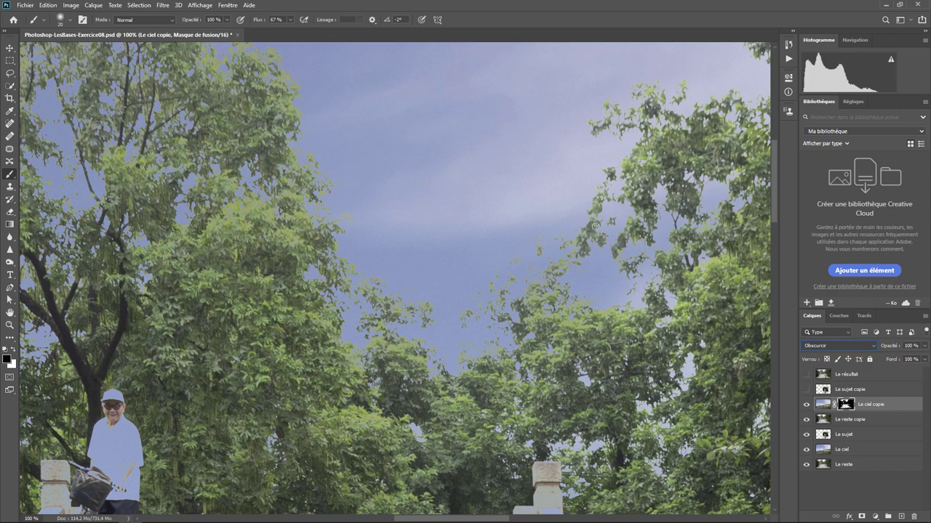
key(ctrl+minus)
key(ctrl+minus)
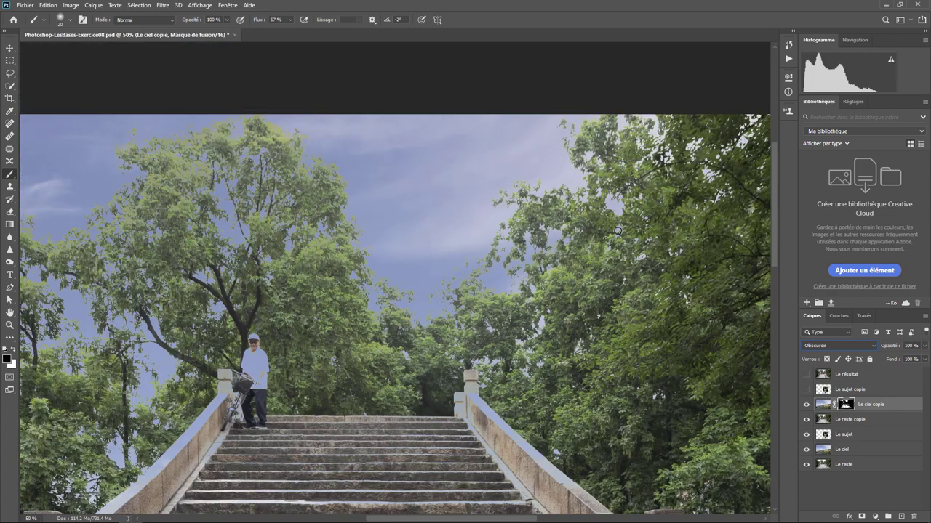
key(ctrl+minus)
key(ctrl+minus)
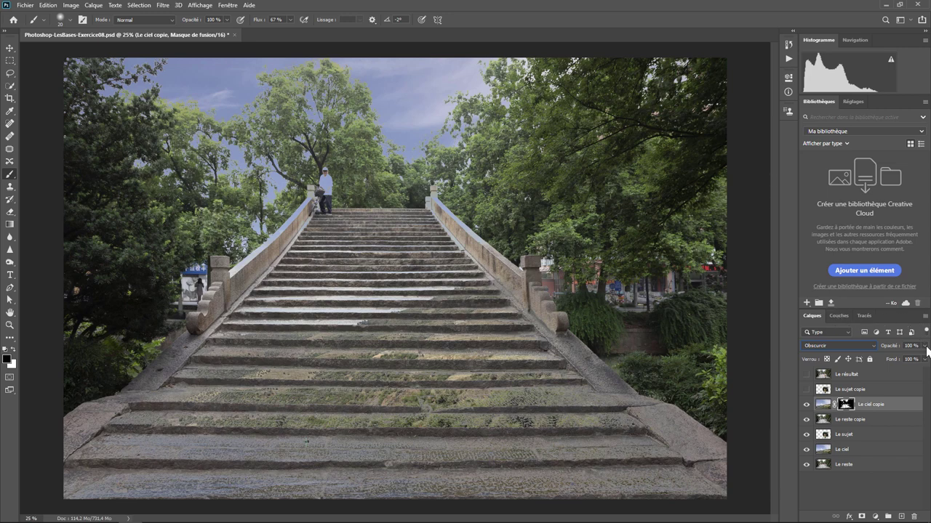
click(925, 346)
mouse_move(924, 362)
mouse_down()
mouse_move(868, 356)
mouse_move(900, 358)
mouse_up()
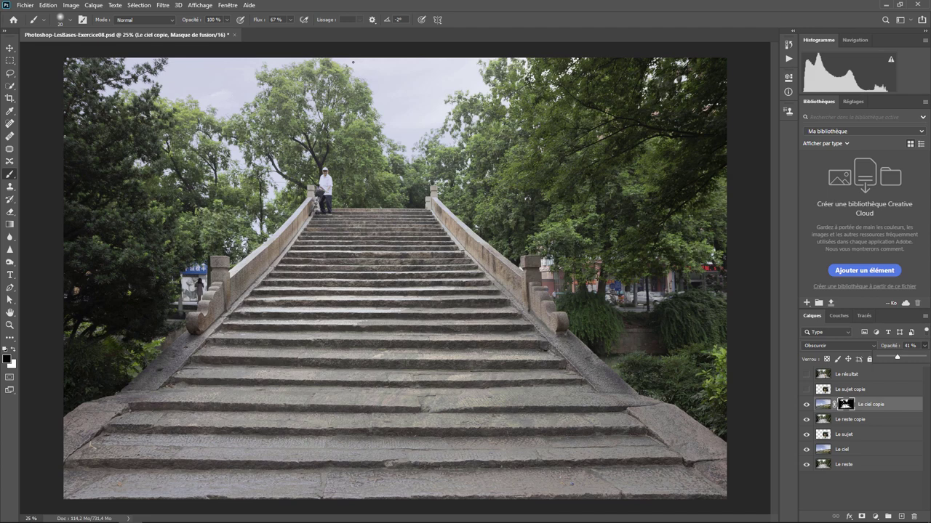
Step: Zoom and pan over the treetops to check the faint sky tint along the foliage edges
key(ctrl+plus)
key(ctrl+plus)
key(ctrl+plus)
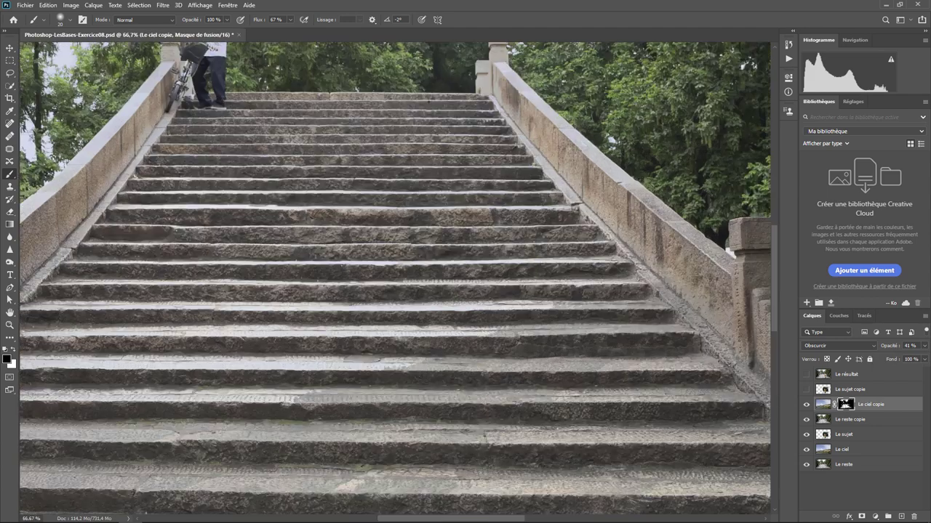
drag(377, 76, 402, 331)
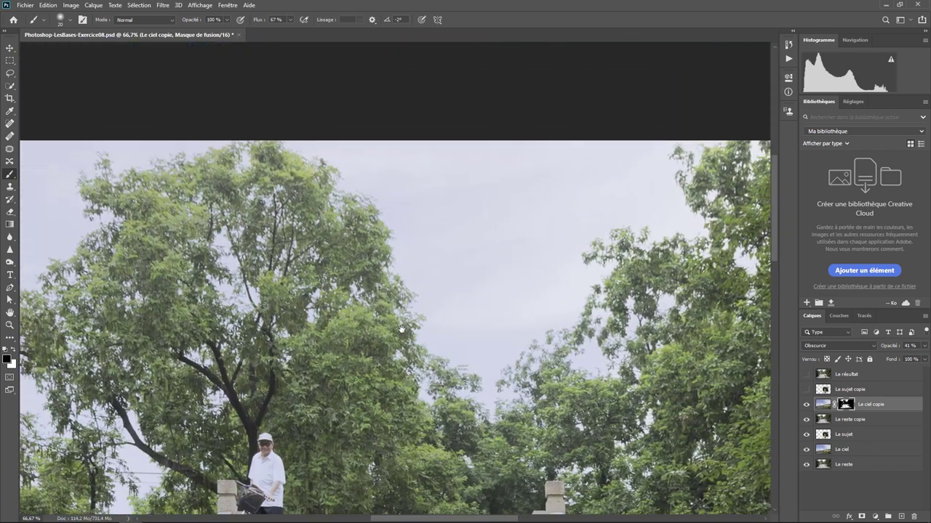
scroll(402, 331, up, 1)
scroll(402, 330, up, 1)
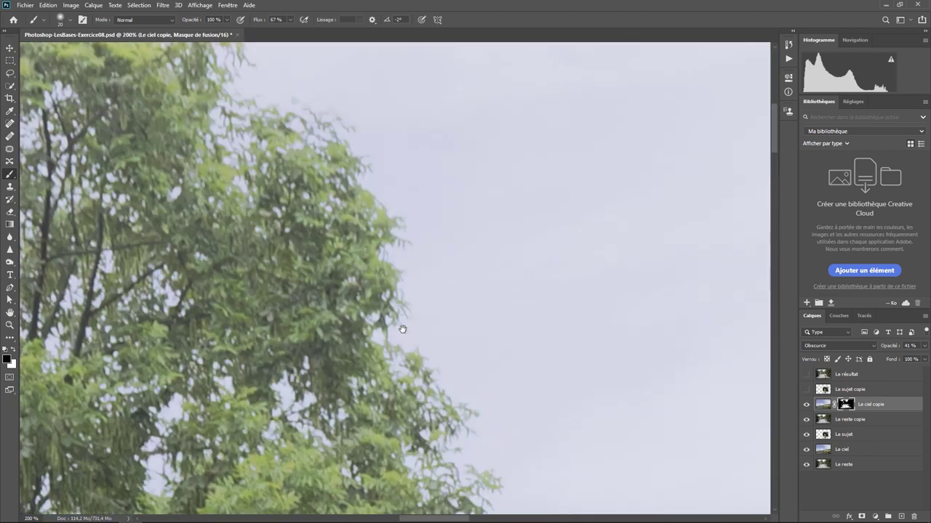
drag(402, 331, 362, 214)
drag(304, 287, 378, 246)
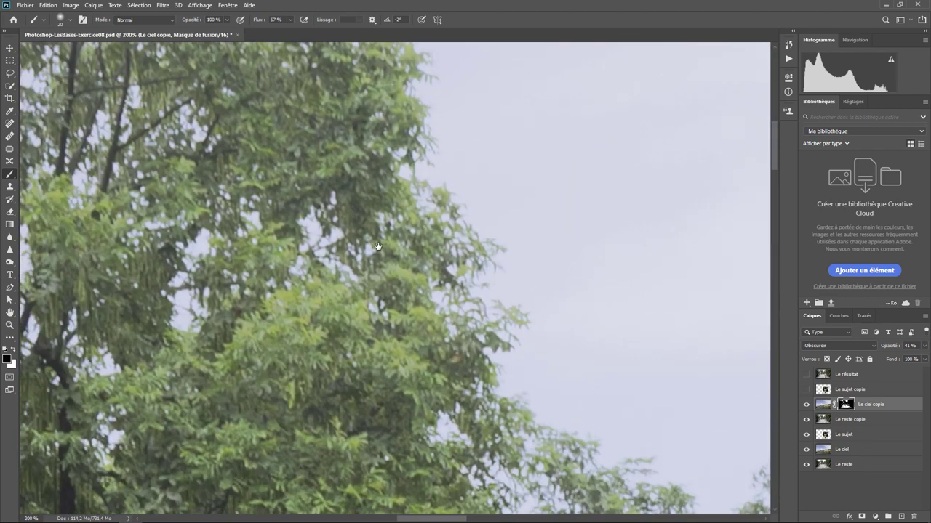
scroll(396, 250, down, 4)
scroll(396, 250, down, 1)
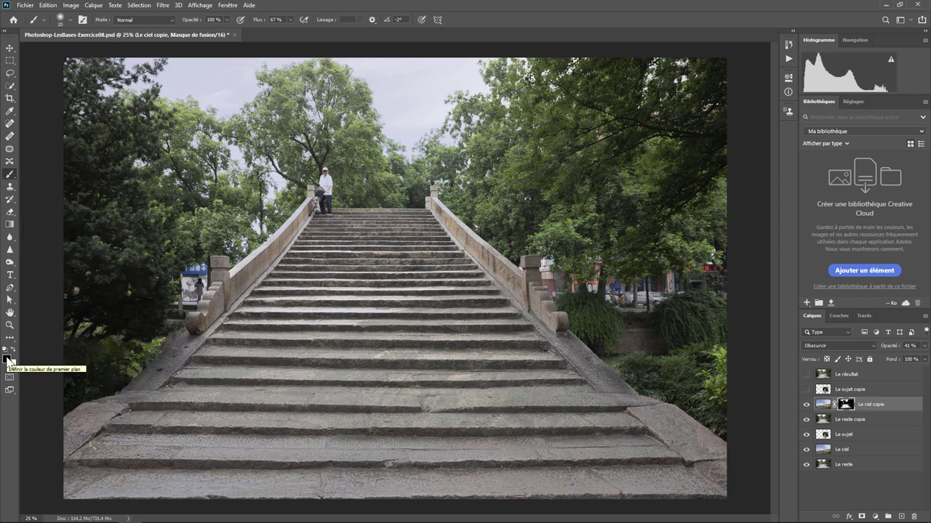
Step: Paint black on the Le ciel copie mask over the steps with a 454 px soft brush at 100% flow
click(291, 17)
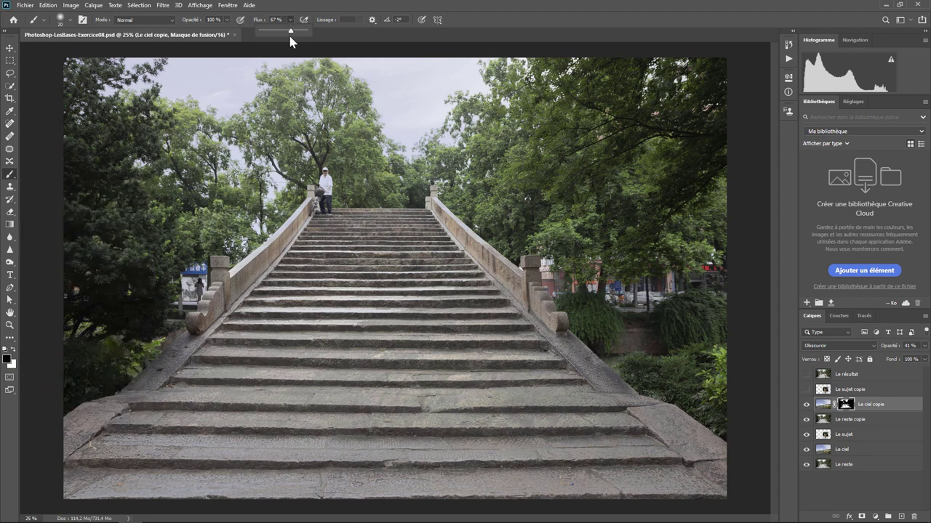
drag(290, 31, 312, 26)
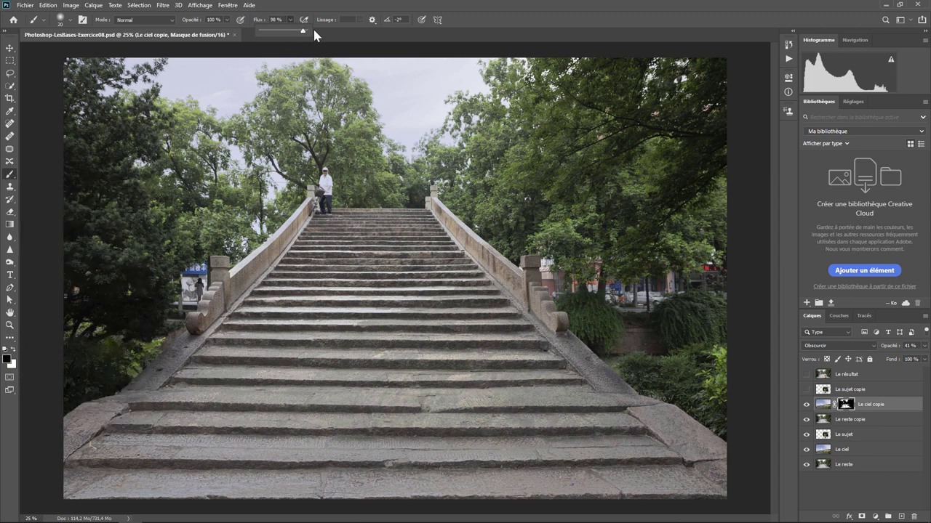
click(62, 19)
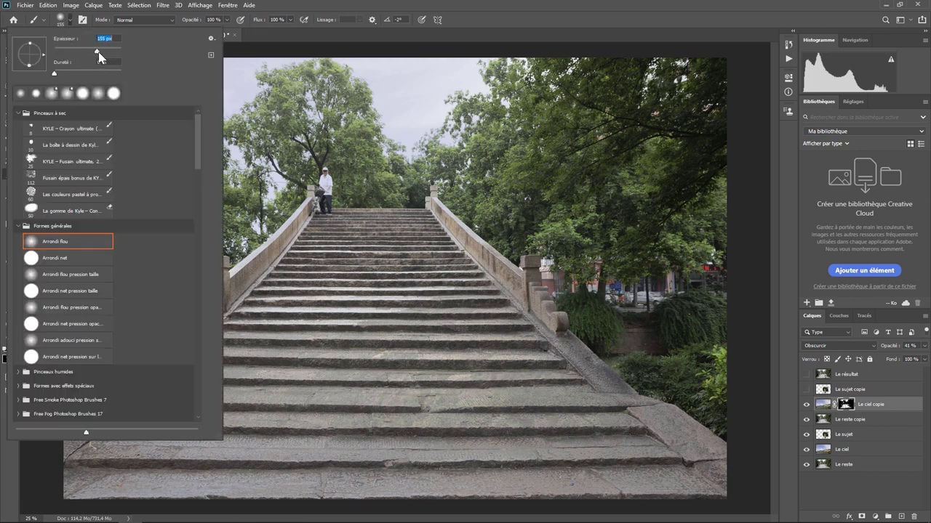
drag(99, 56, 114, 55)
key(Return)
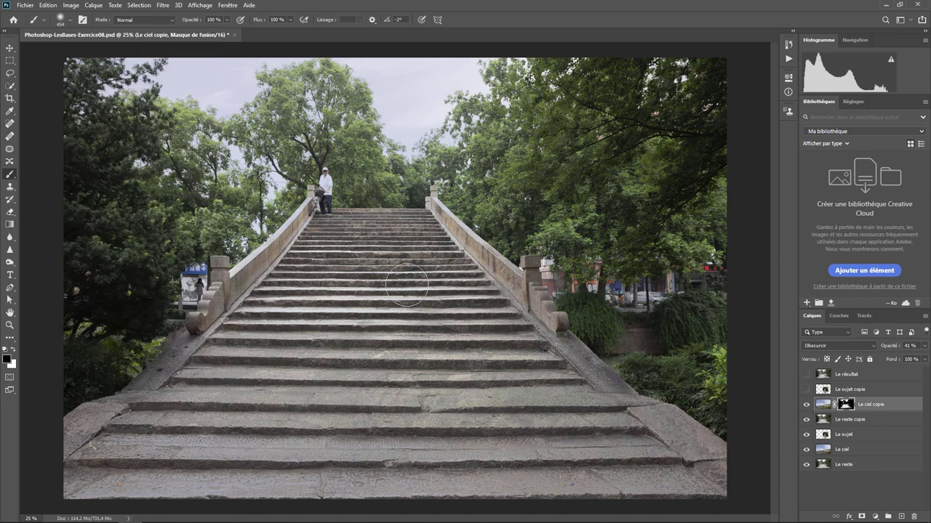
mouse_move(406, 285)
mouse_down()
mouse_move(276, 427)
mouse_move(705, 404)
mouse_up()
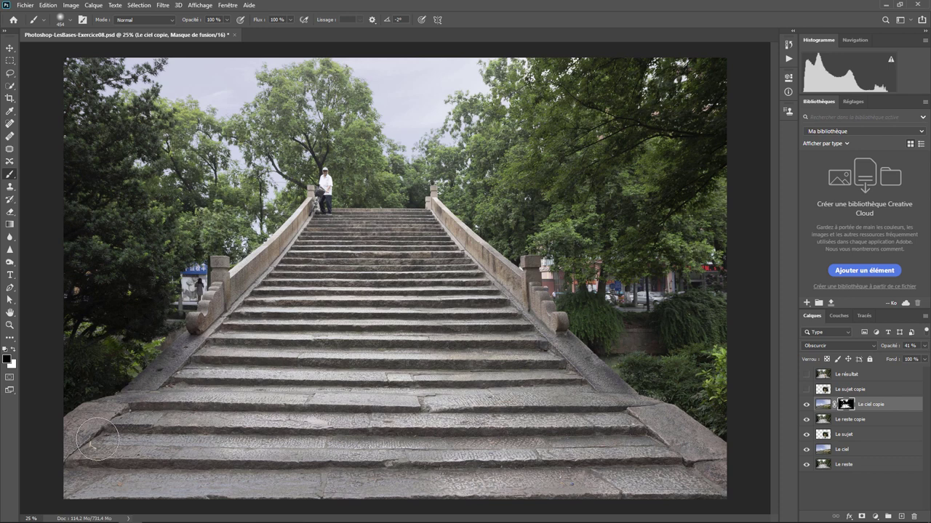
drag(97, 440, 436, 478)
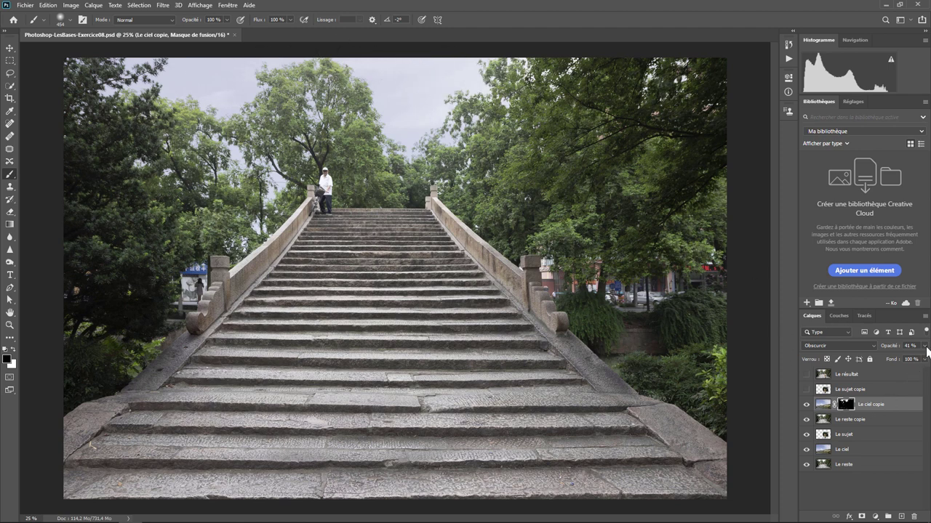
Step: Lower Le ciel copie opacity to 27% and add Le reste copie to the layer selection
click(925, 346)
drag(895, 361, 890, 361)
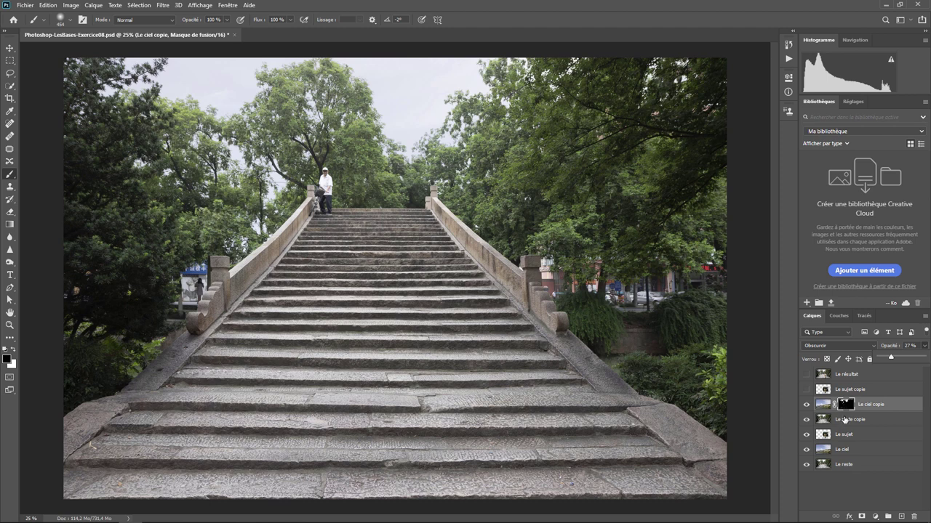
ctrl+click(846, 420)
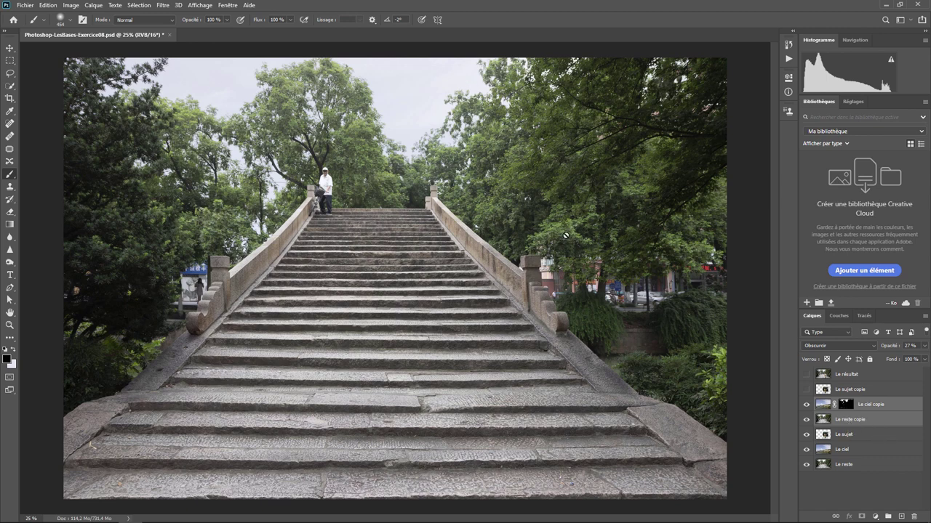
Step: Merge Le ciel copie with Le reste copie, then show and select the Le sujet copie layer
right_click(869, 421)
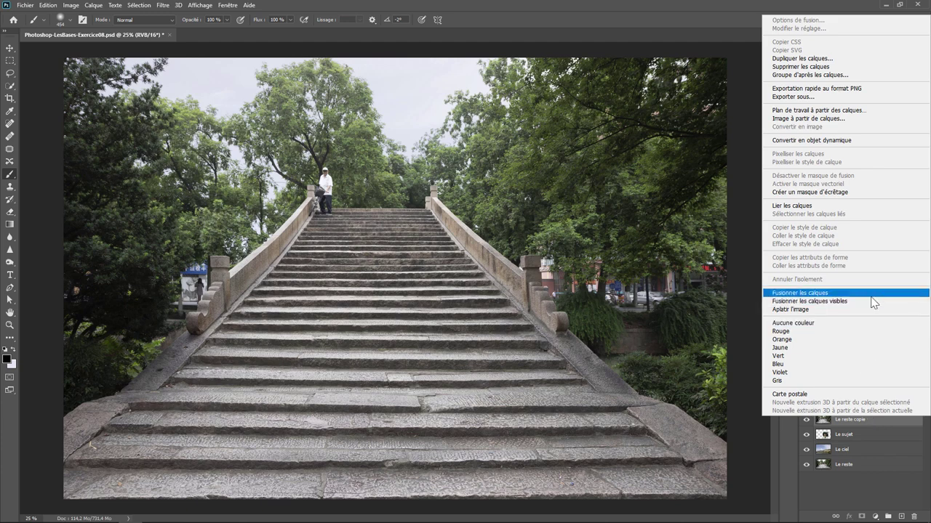
click(829, 294)
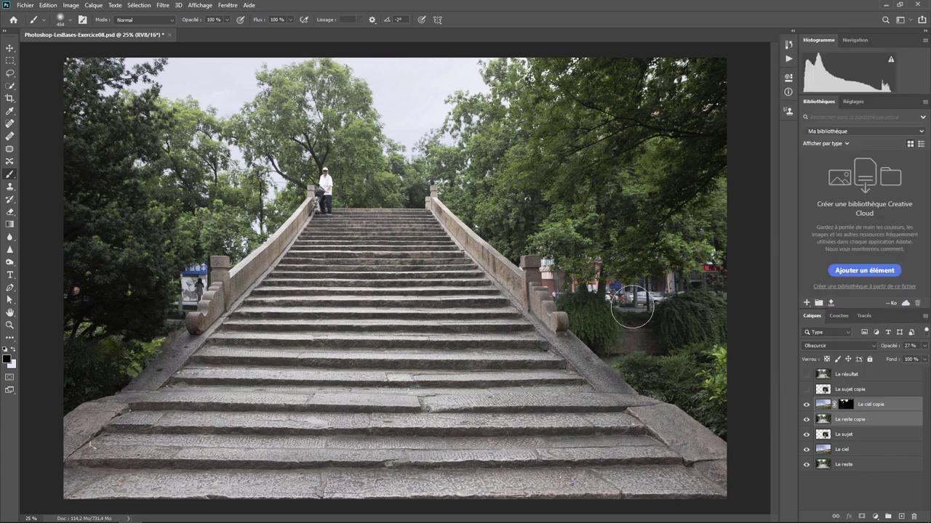
click(806, 405)
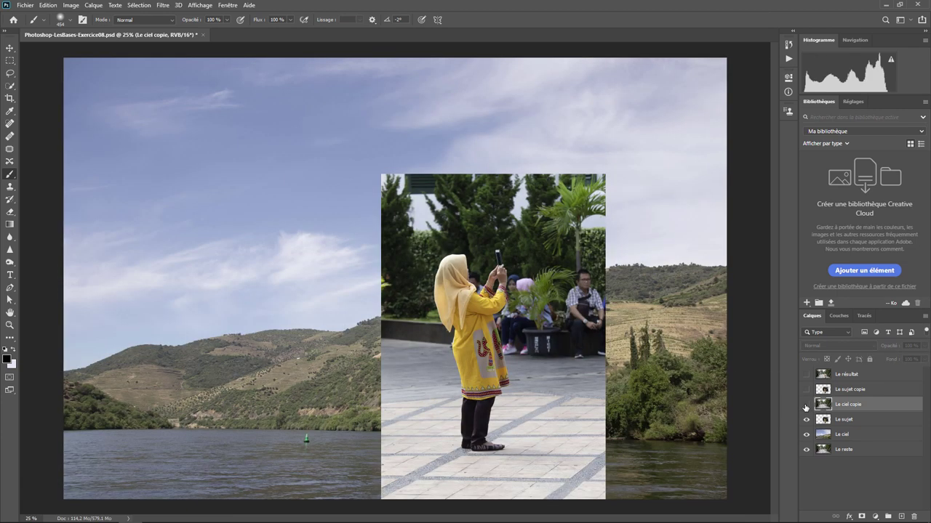
click(805, 405)
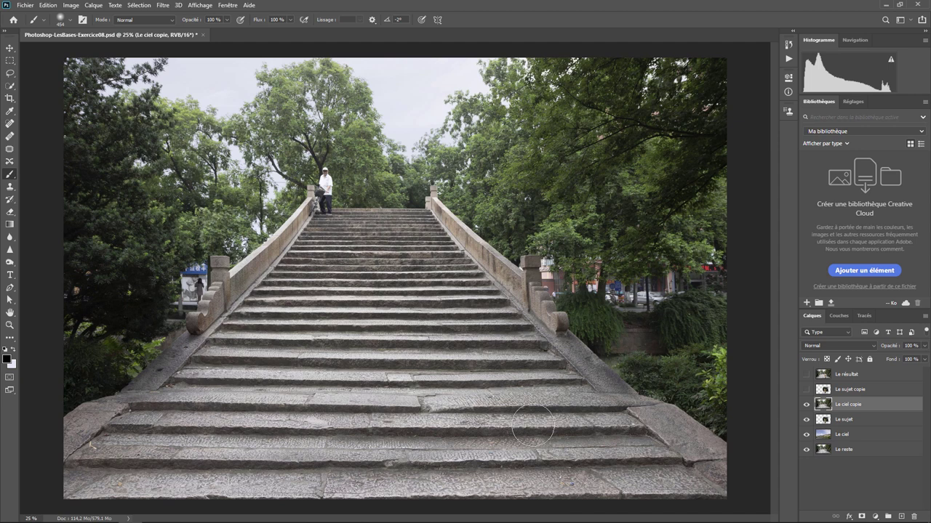
click(805, 391)
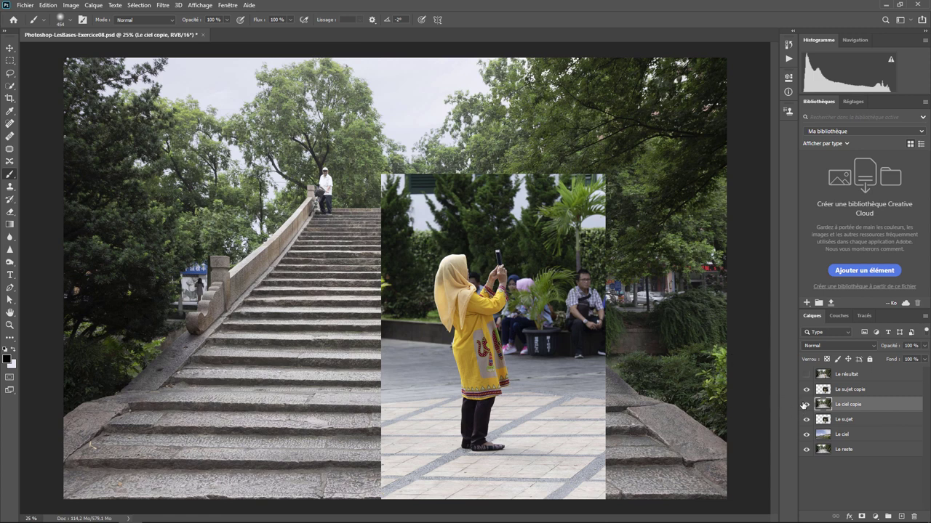
click(848, 391)
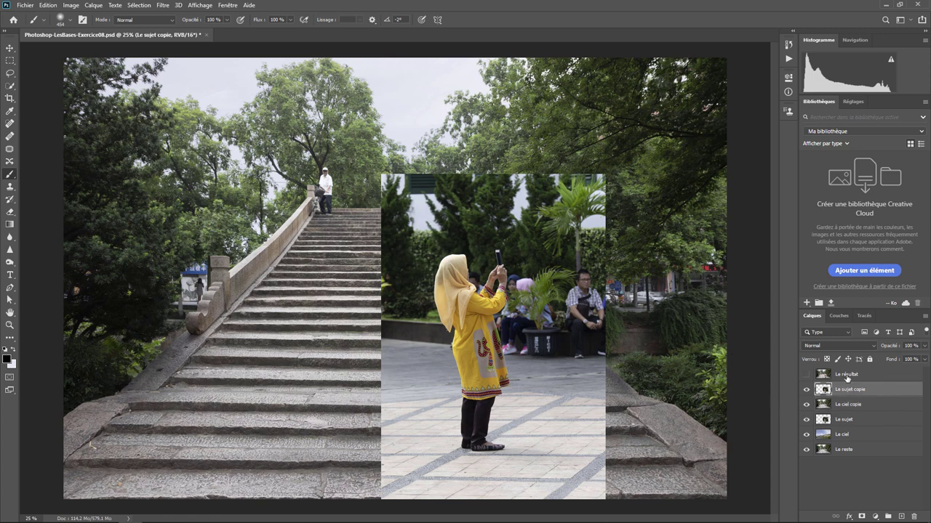
Step: Open Correspondance de la couleur with this document as Source and Le ciel copie as the layer
click(71, 5)
mouse_move(122, 30)
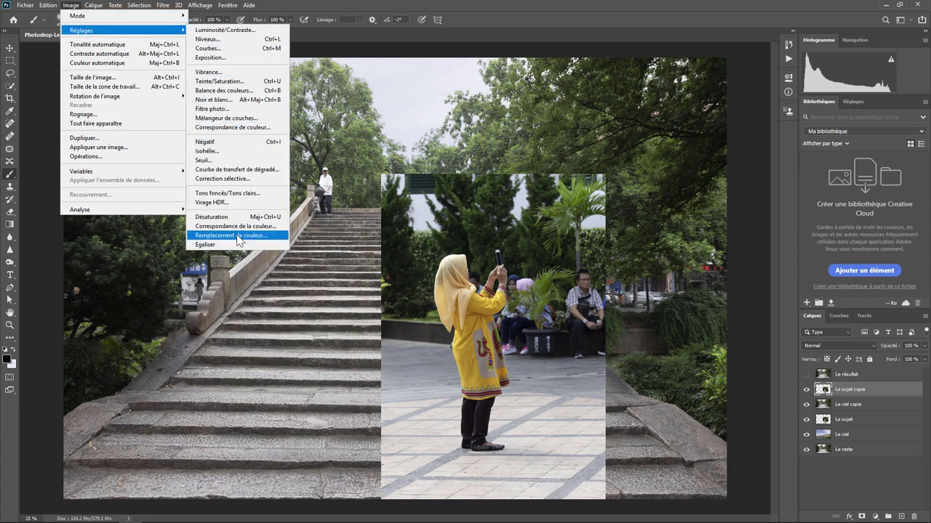
click(235, 228)
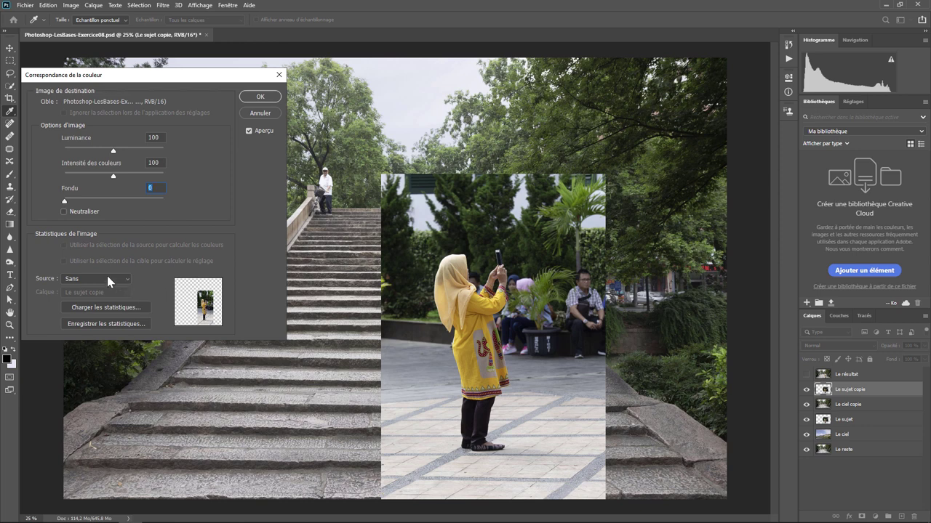
click(112, 277)
click(127, 294)
click(125, 294)
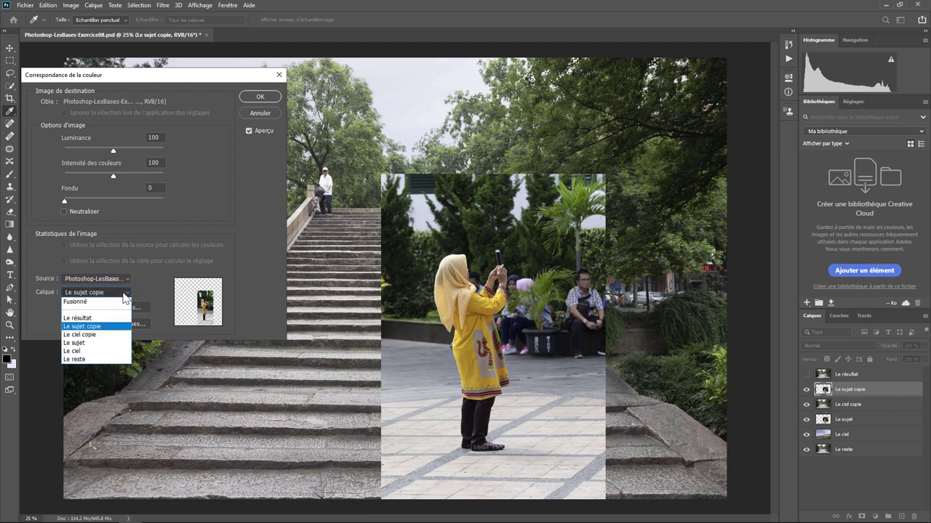
click(108, 335)
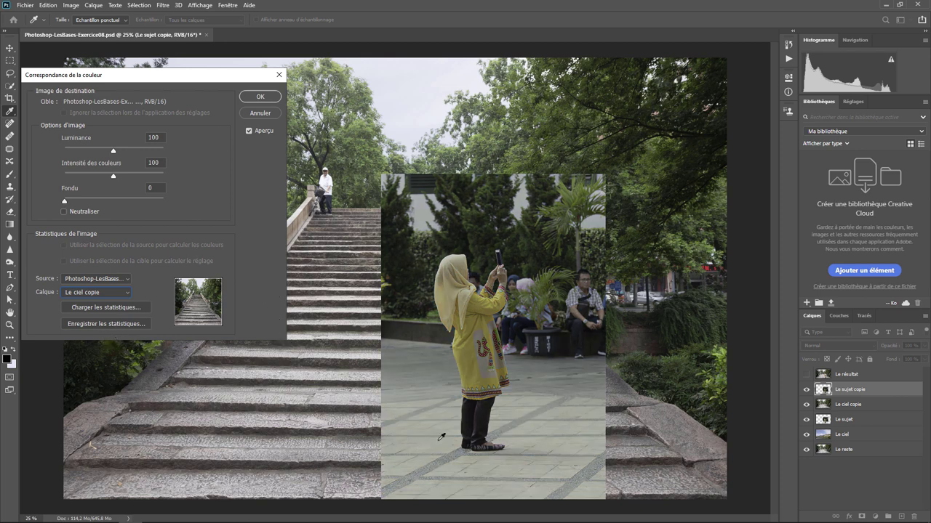
Step: Apply the colour match with Neutraliser on, Luminance 200, Intensité 100 and Fondu about 25
click(64, 212)
drag(113, 153, 148, 155)
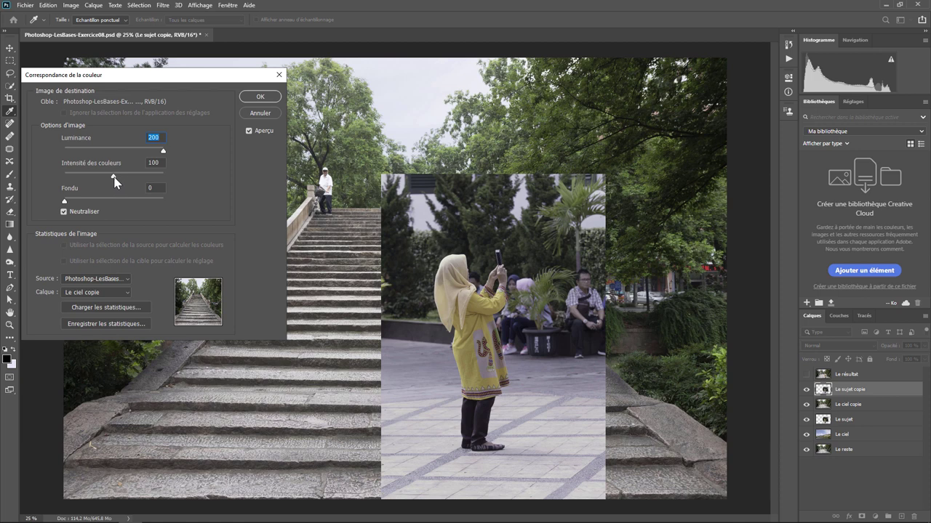
drag(114, 181, 113, 181)
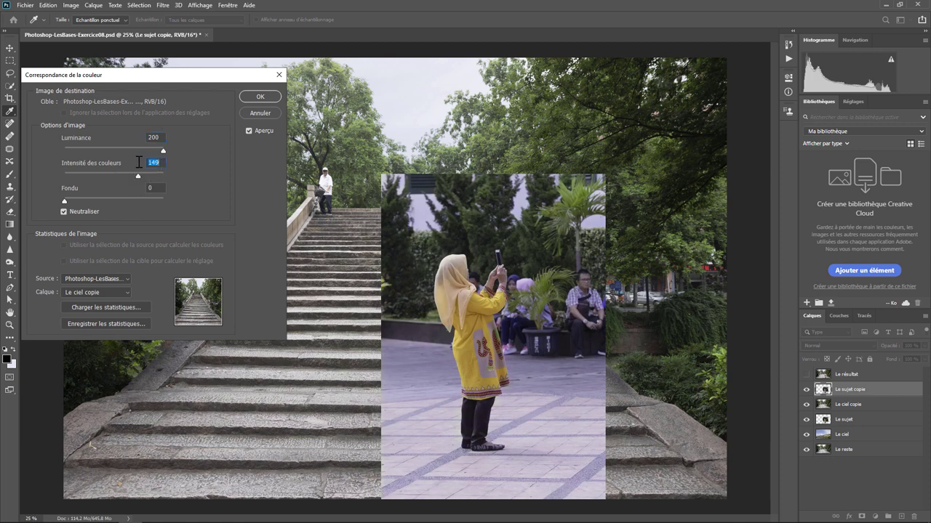
text(100)
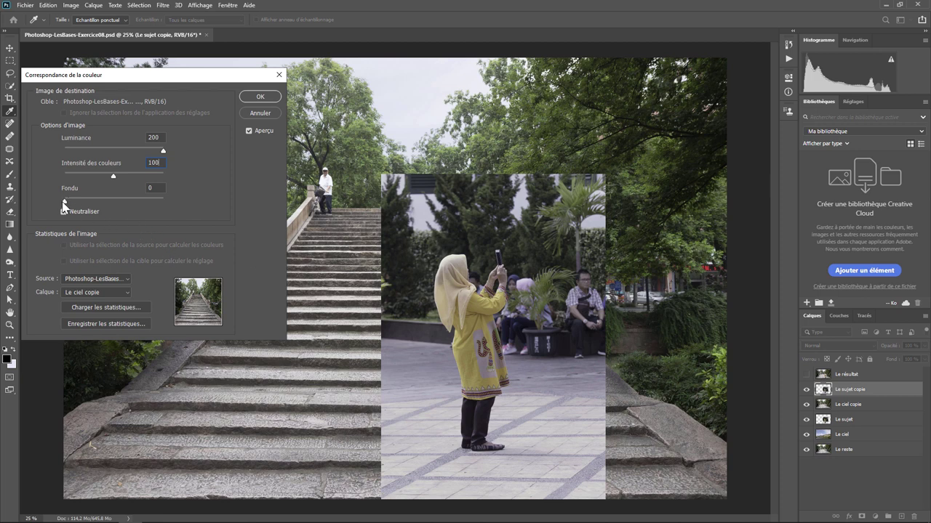
drag(65, 203, 102, 211)
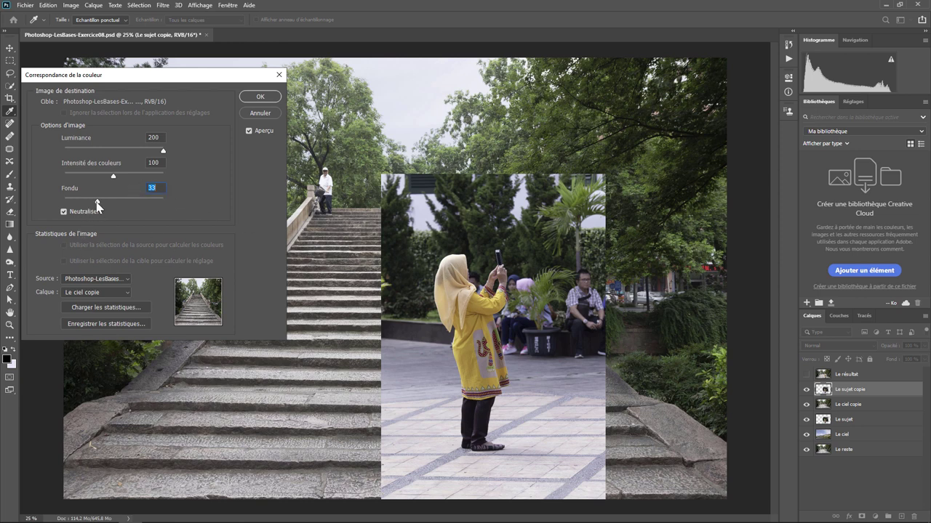
drag(98, 206, 89, 205)
click(267, 97)
key(b)
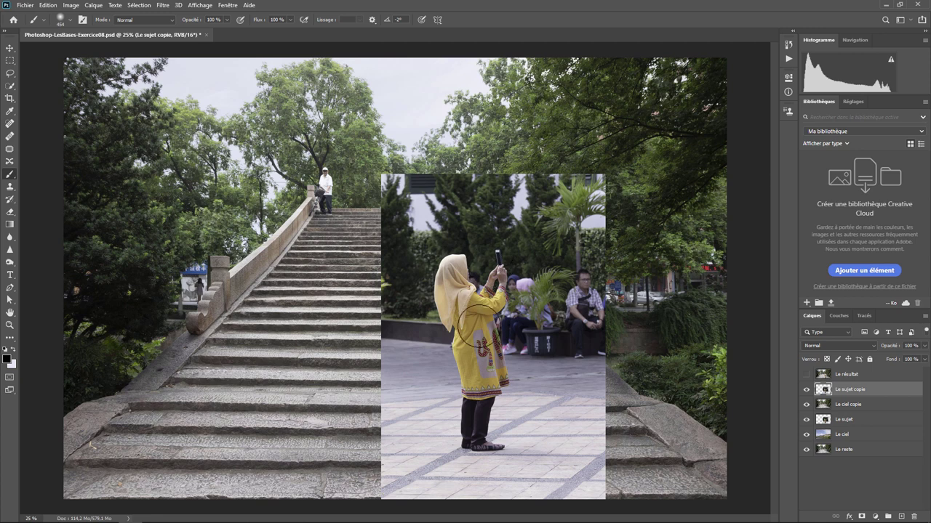
Step: Select the woman with Sélection > Sujet and zoom in on her head and arm
click(143, 6)
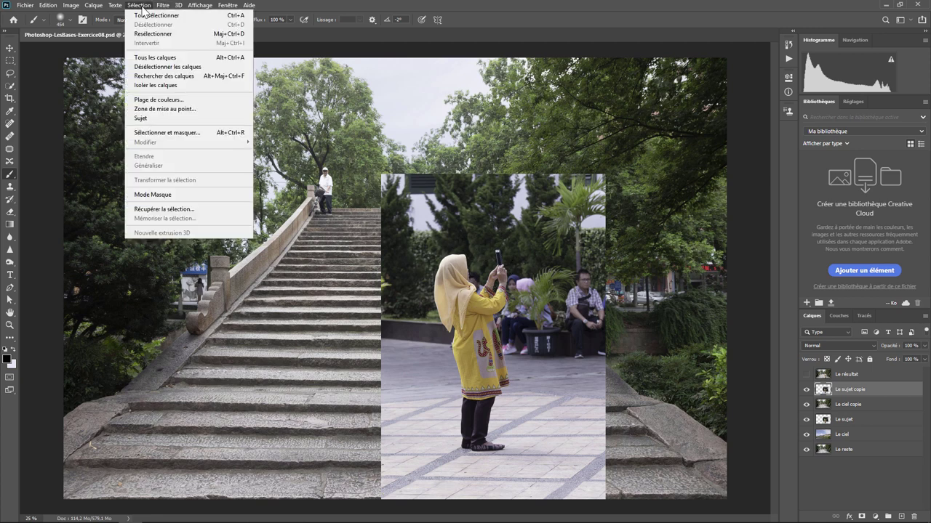
click(141, 117)
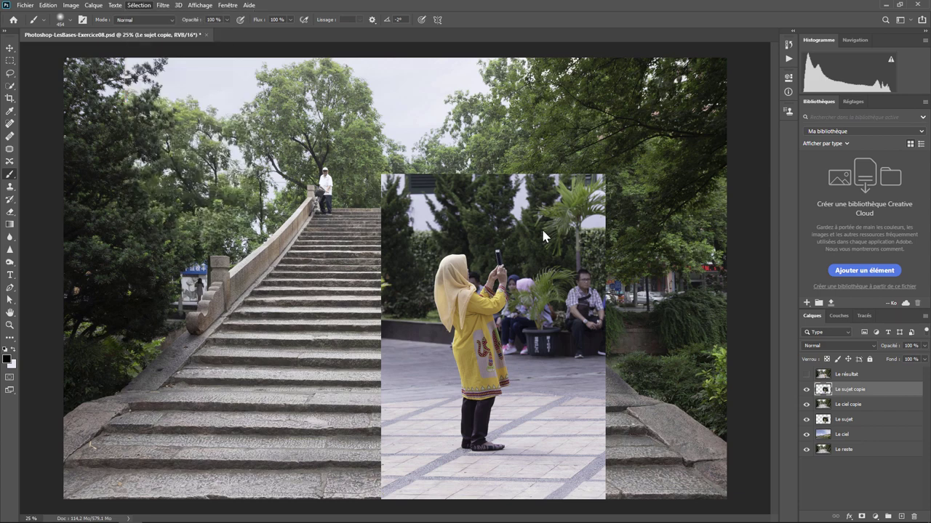
key(ctrl+plus)
key(ctrl+plus)
key(ctrl+plus)
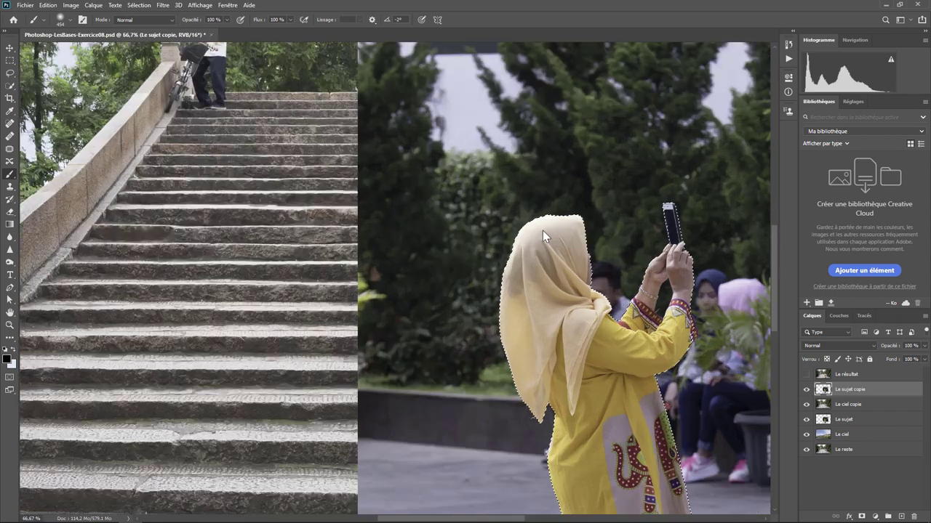
key(ctrl+plus)
drag(630, 323, 345, 175)
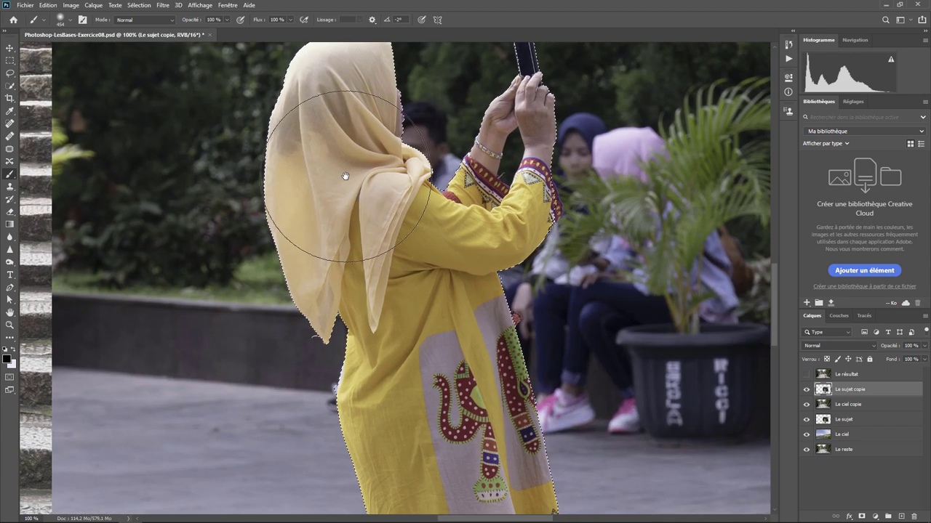
key(ctrl+plus)
Step: Inspect the selection edge along the arms, phone, torso, skirt hem, trousers and shoes
drag(565, 264, 389, 376)
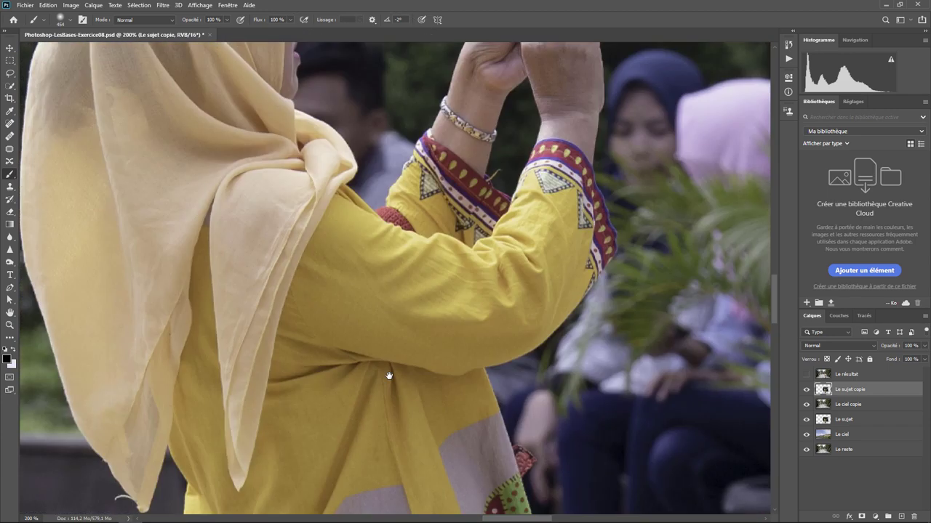
drag(391, 265, 347, 344)
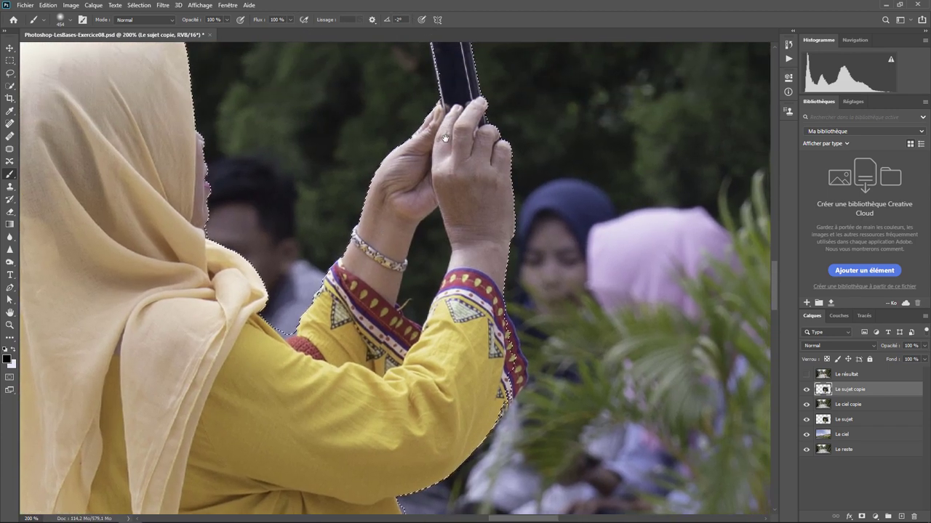
mouse_move(445, 138)
mouse_down()
mouse_move(428, 213)
mouse_move(446, 94)
mouse_up()
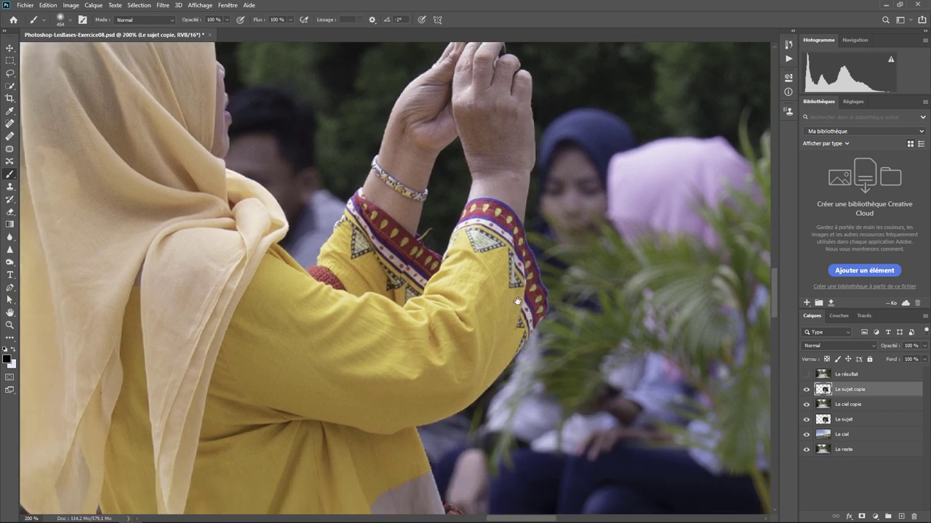
drag(500, 378, 538, 240)
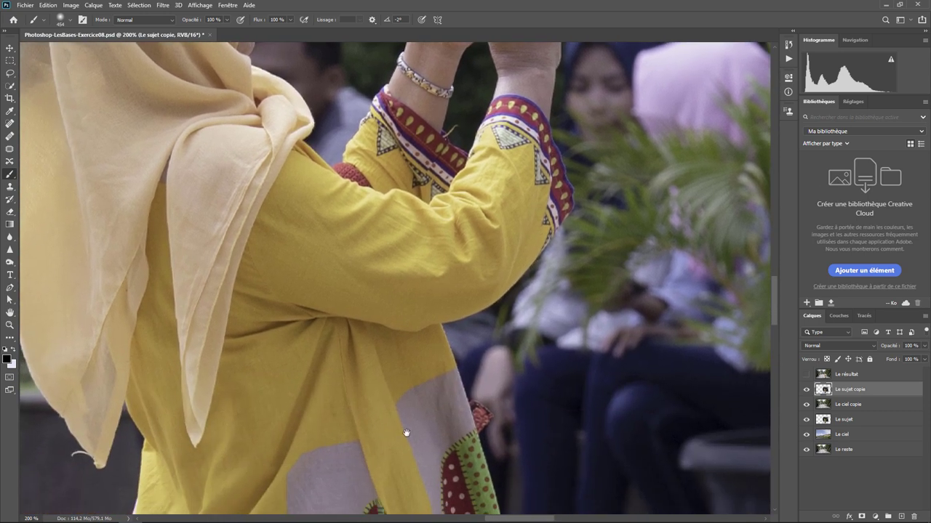
drag(396, 458, 482, 274)
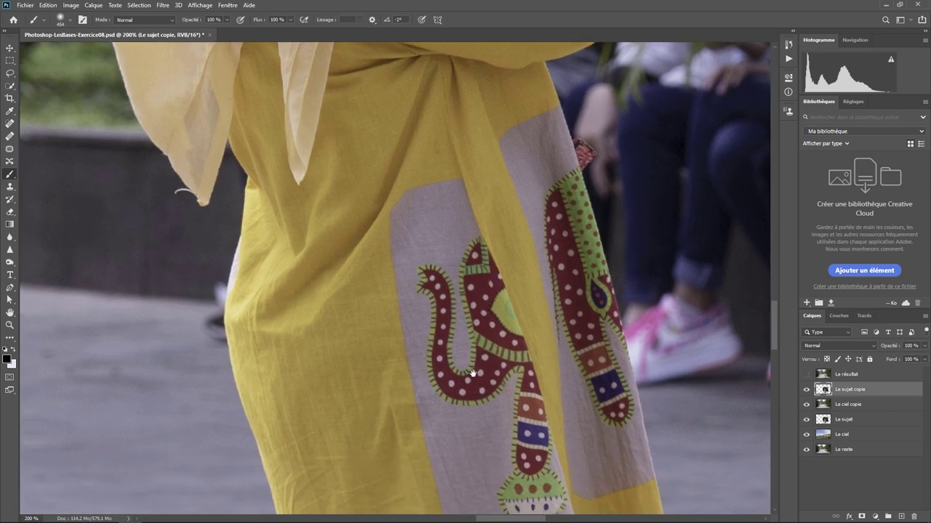
mouse_move(451, 502)
mouse_down()
mouse_move(415, 259)
mouse_move(430, 251)
mouse_move(430, 86)
mouse_up()
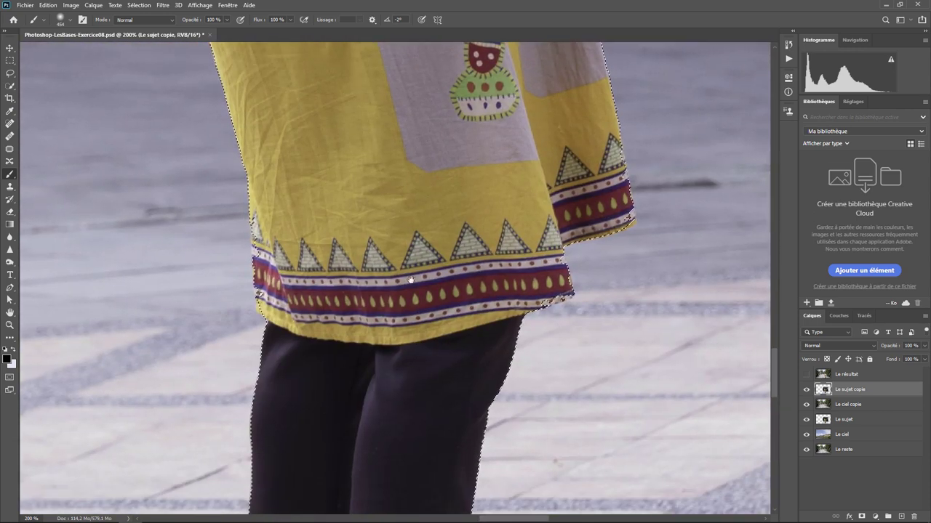
drag(424, 417, 470, 192)
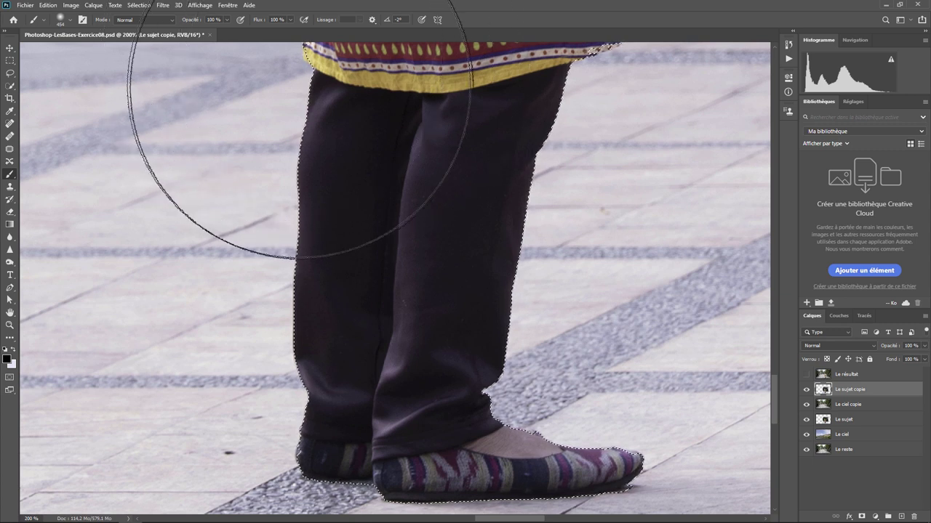
click(10, 60)
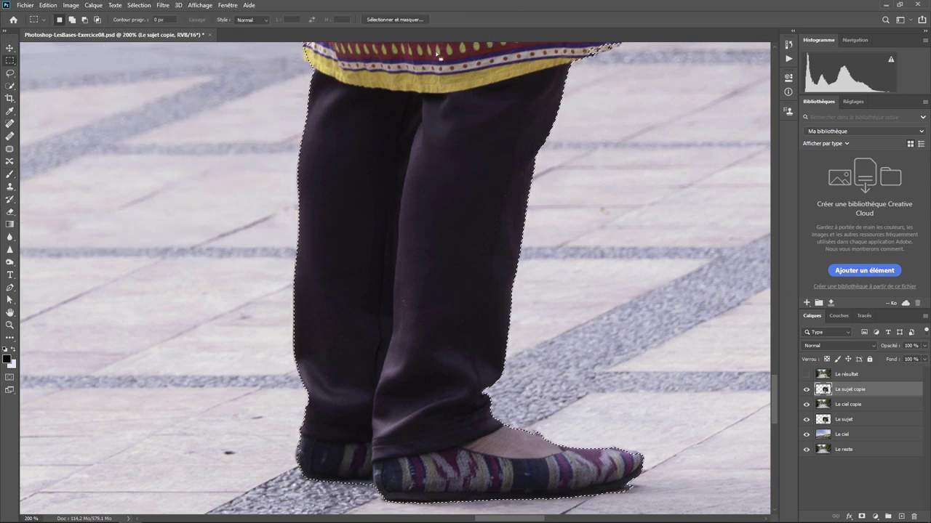
key(ctrl+minus)
key(ctrl+minus)
key(ctrl+minus)
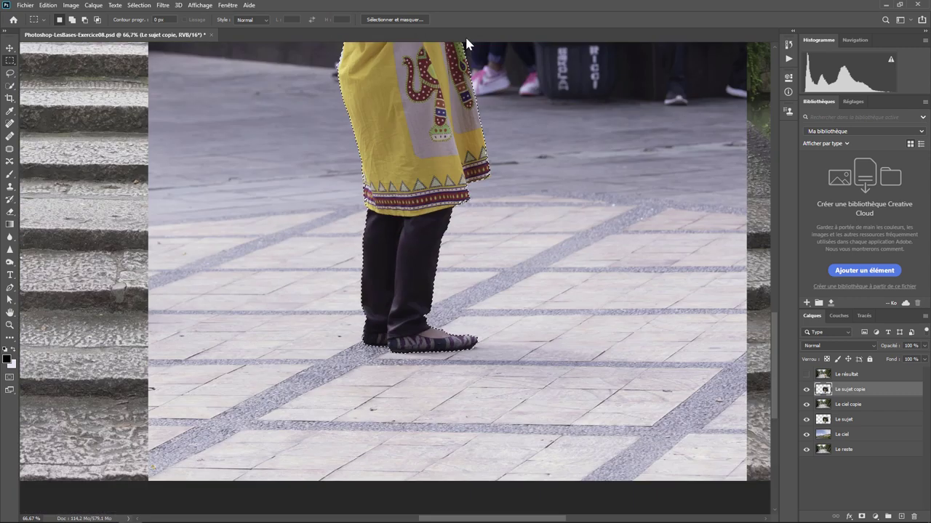
Step: Open Sélectionner et masquer and inspect the trouser and hood edges up close
click(415, 20)
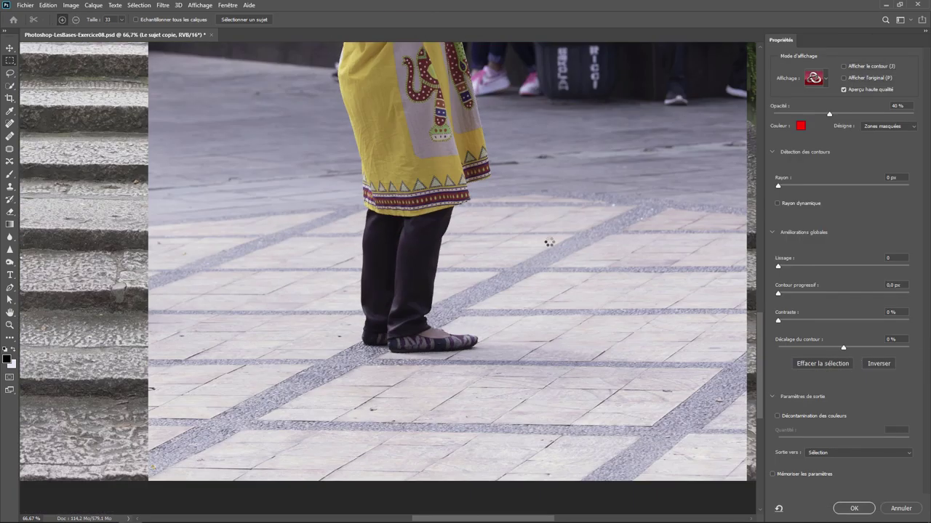
key(ctrl+plus)
key(ctrl+plus)
key(ctrl+plus)
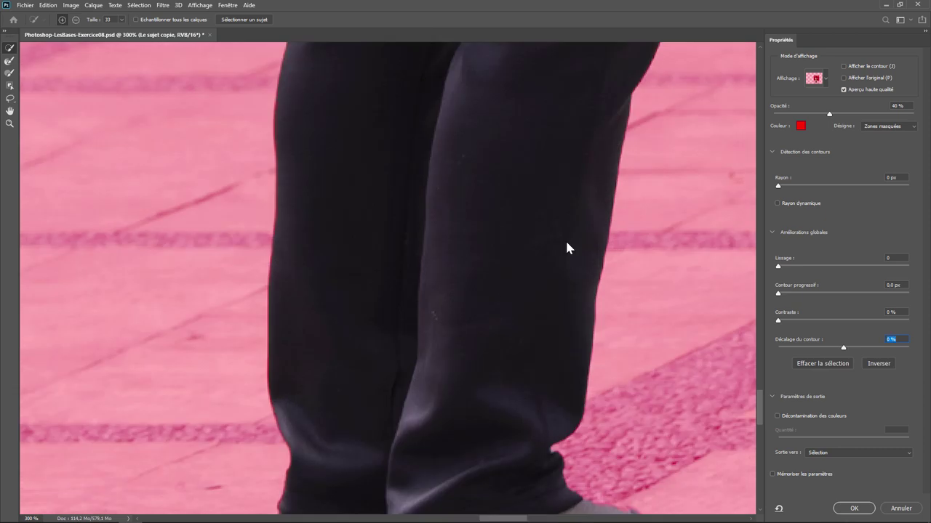
mouse_move(601, 272)
mouse_down()
mouse_move(462, 370)
mouse_move(452, 389)
mouse_up()
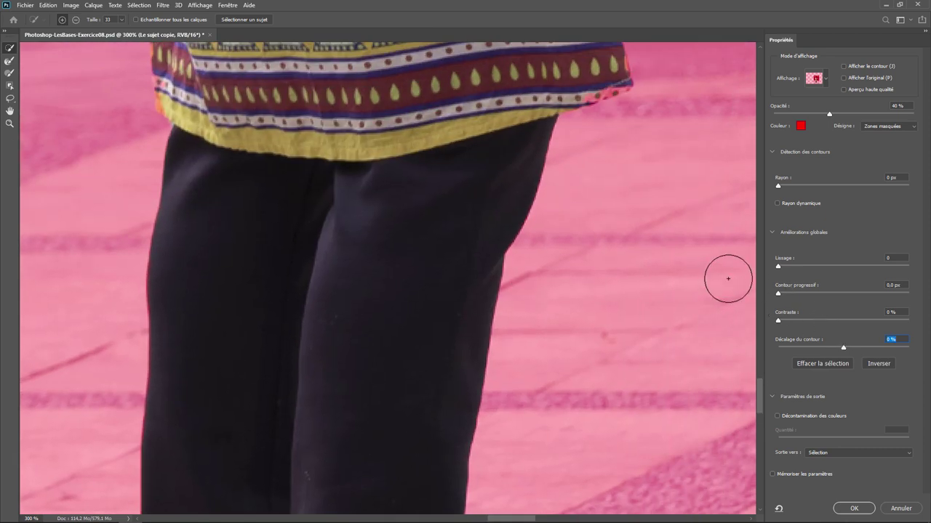
key(ctrl+minus)
key(ctrl+minus)
key(ctrl+minus)
key(ctrl+minus)
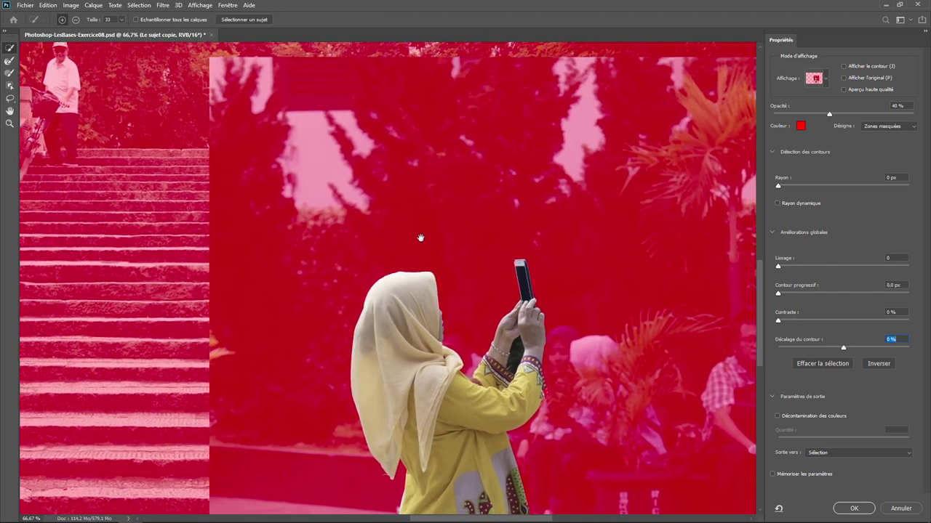
drag(383, 211, 449, 218)
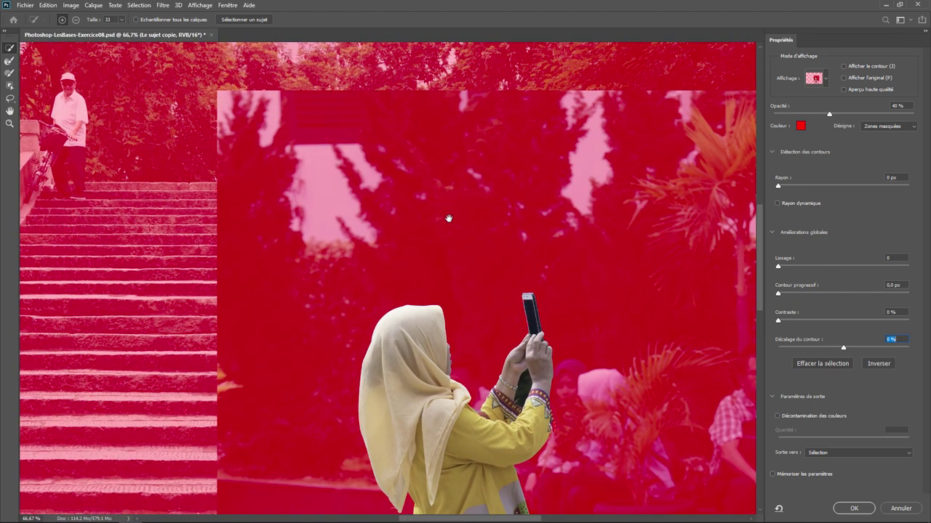
key(ctrl+plus)
key(ctrl+plus)
key(ctrl+plus)
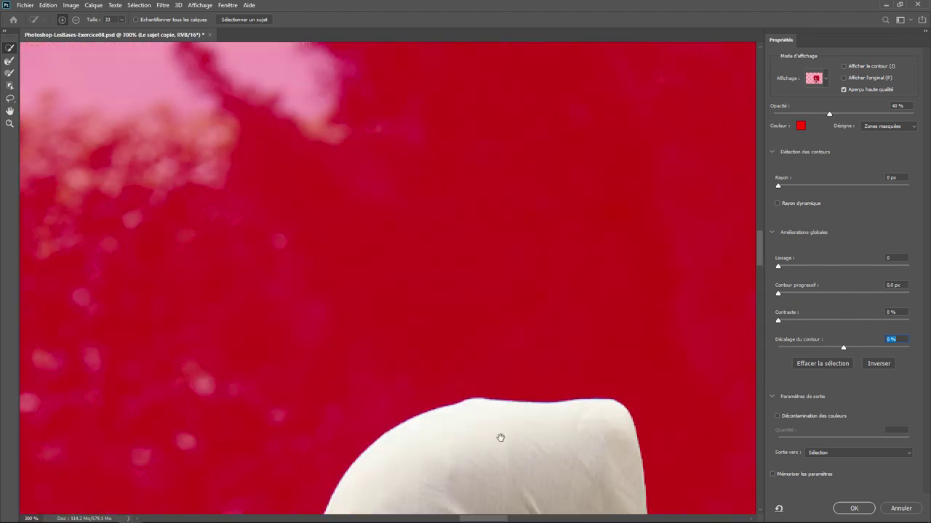
mouse_move(520, 276)
mouse_down()
mouse_move(522, 158)
mouse_move(424, 150)
mouse_up()
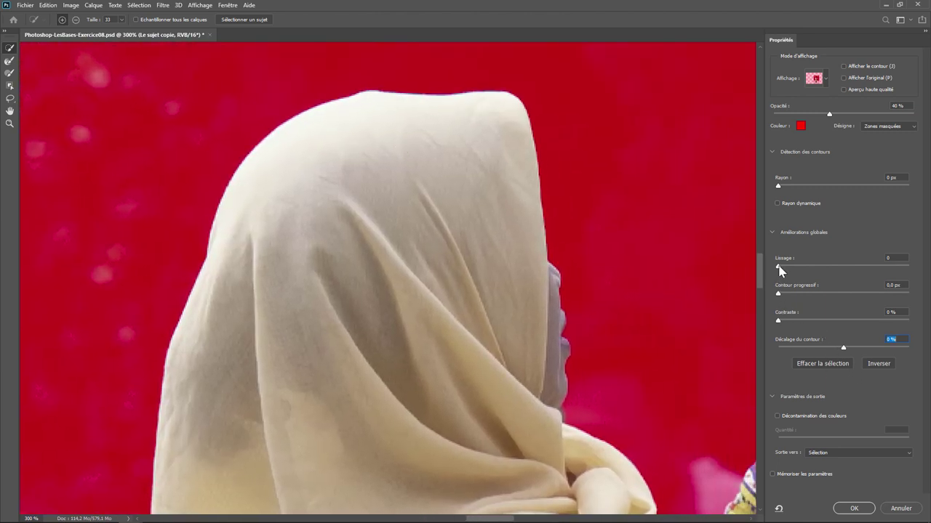
Step: Set Lissage 6, Contour progressif 1.0 px and Décalage du contour -17%, then apply
drag(779, 266, 785, 266)
drag(777, 294, 785, 293)
mouse_move(843, 347)
mouse_down()
mouse_move(782, 346)
mouse_move(929, 354)
mouse_move(834, 351)
mouse_up()
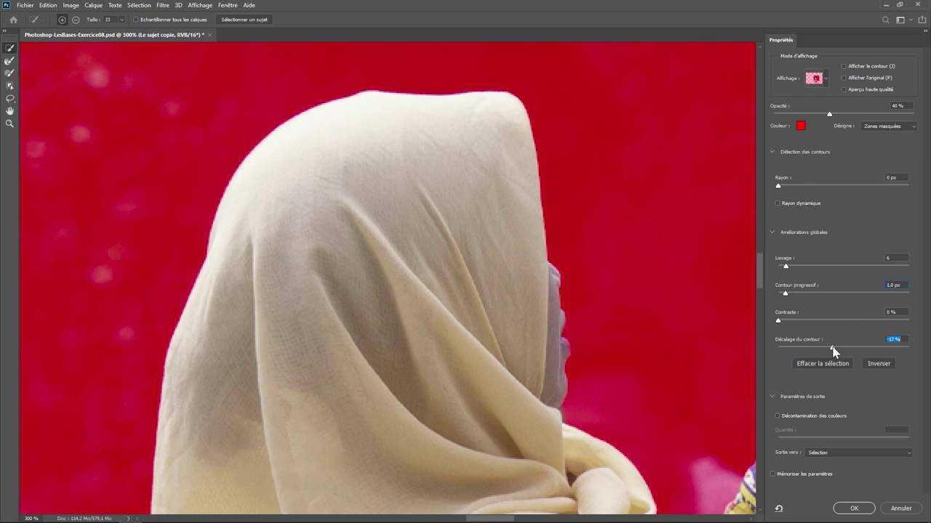
click(855, 509)
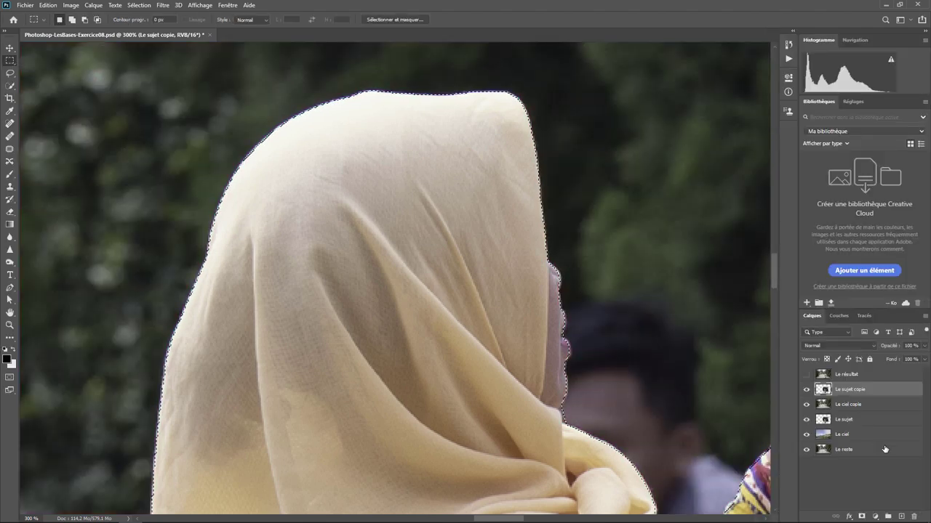
Step: Add a layer mask to Le sujet copie from the selection and zoom out to the whole stairway
click(861, 516)
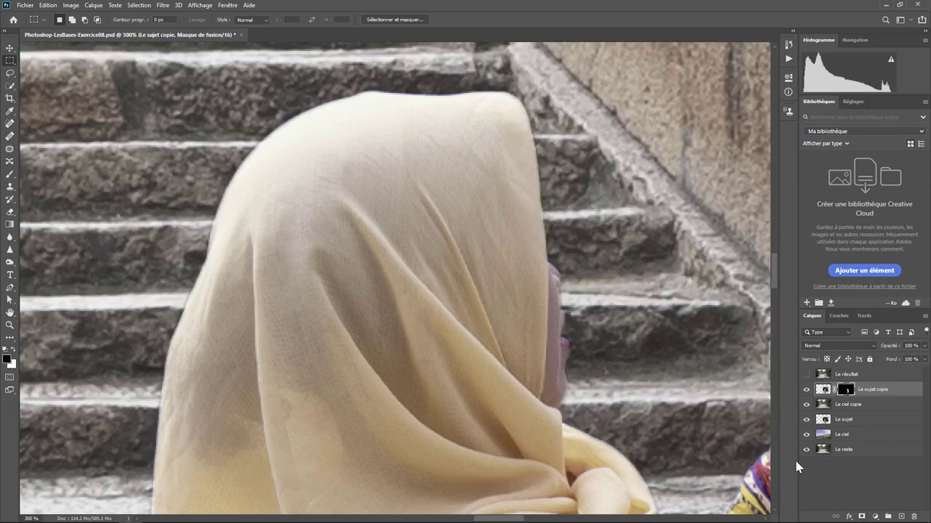
key(ctrl+minus)
key(ctrl+minus)
key(ctrl+minus)
key(ctrl+minus)
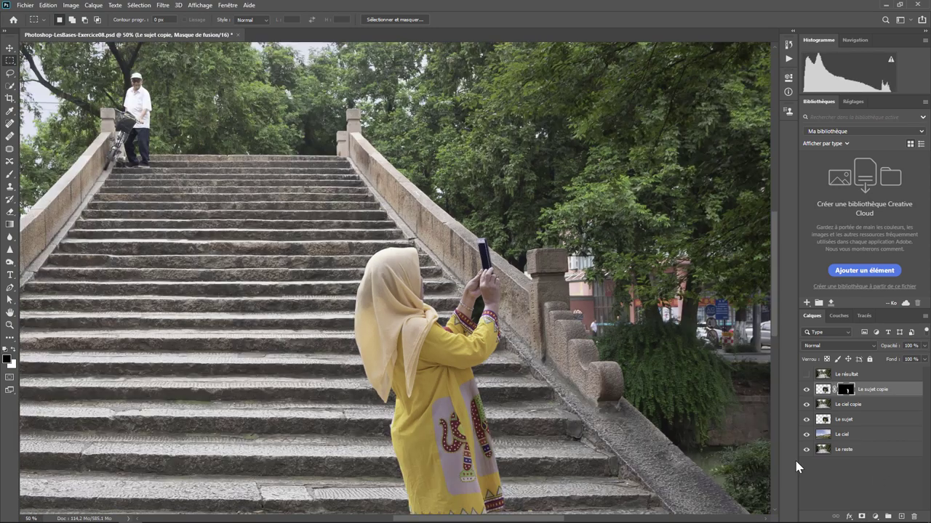
key(ctrl+minus)
key(ctrl+minus)
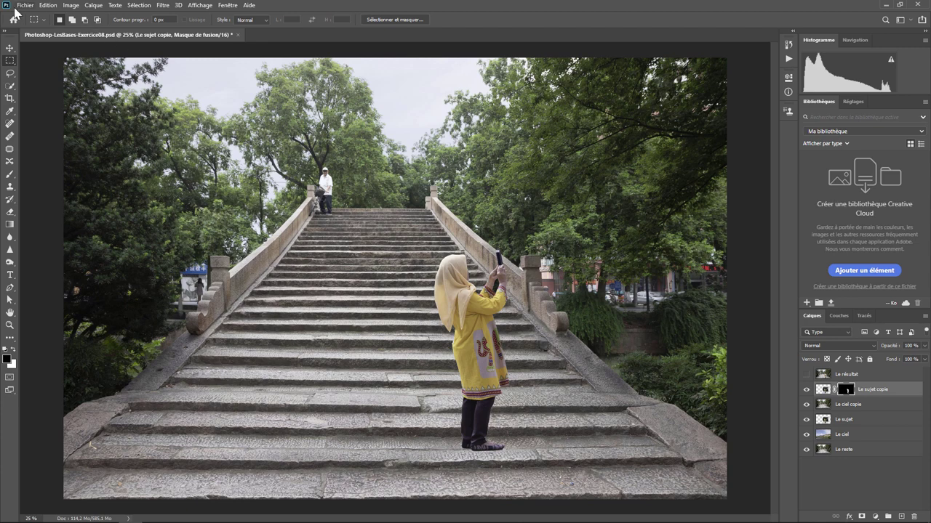
Step: Flip the woman horizontally and nudge her slightly left on the stairs
click(47, 5)
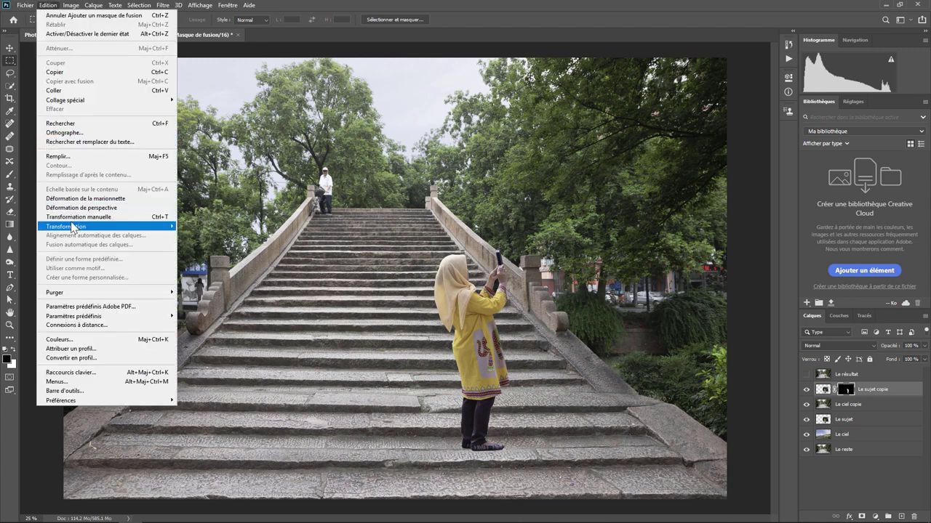
mouse_move(87, 226)
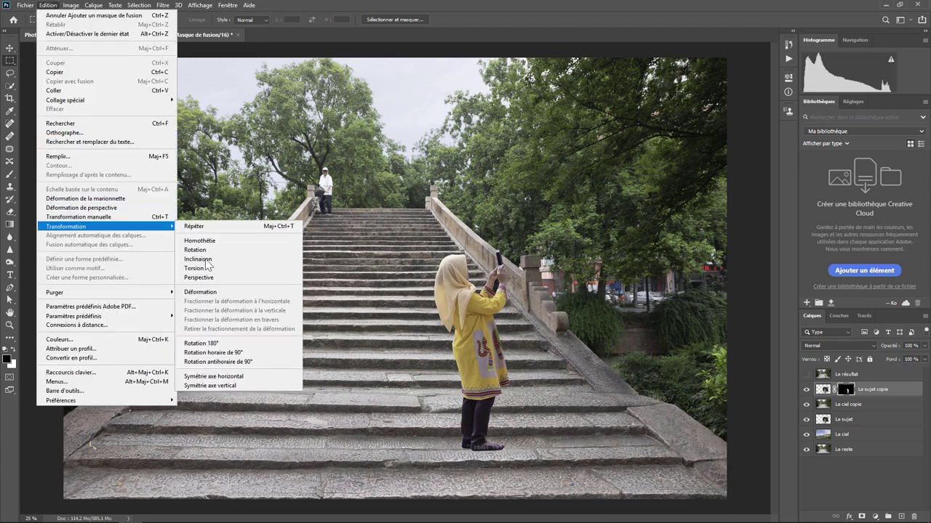
click(239, 376)
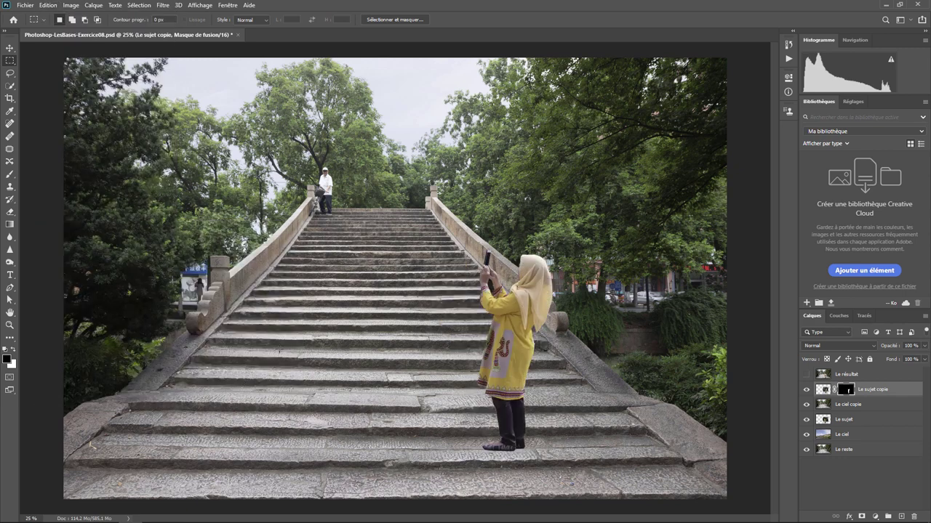
click(9, 49)
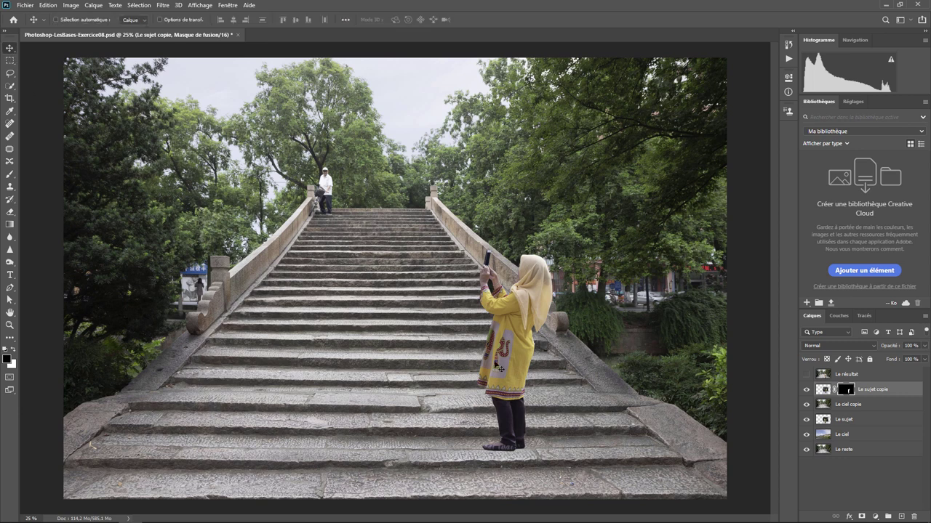
drag(516, 370, 484, 365)
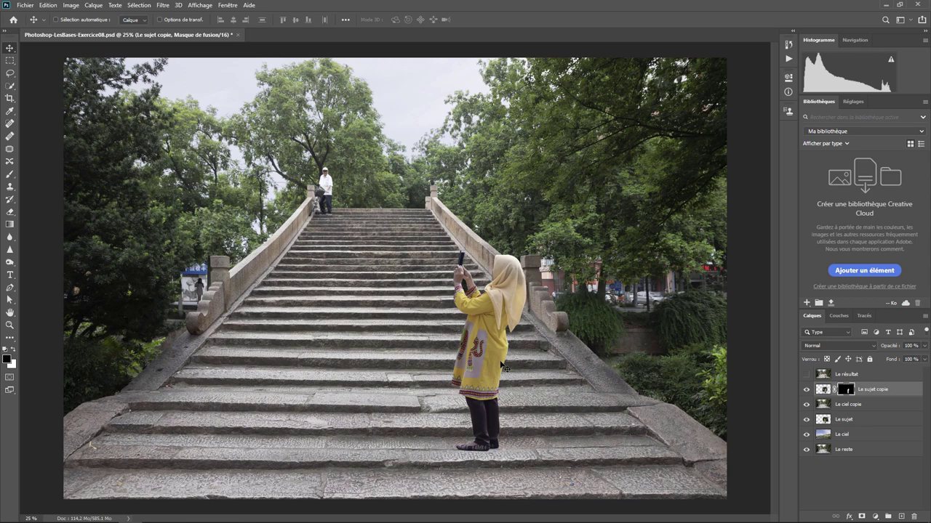
key(ctrl+plus)
key(ctrl+plus)
key(ctrl+plus)
key(ctrl+plus)
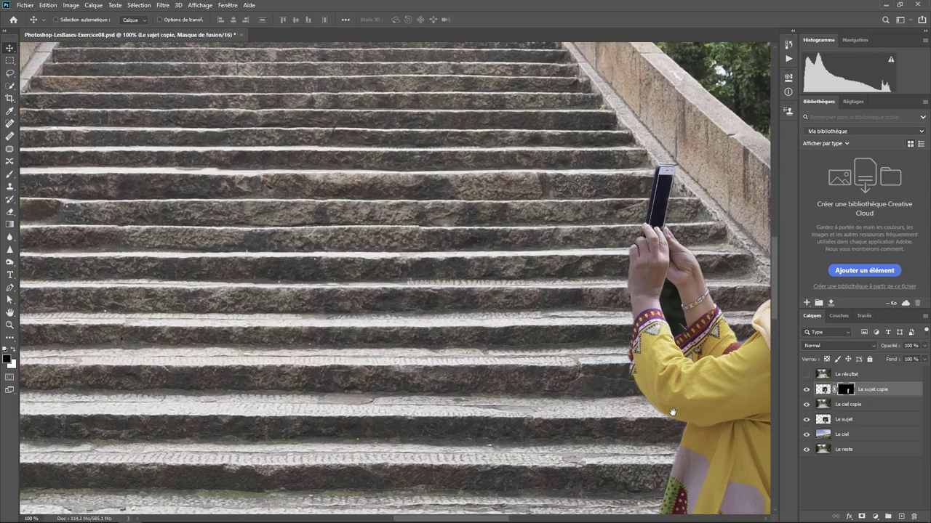
Step: Inspect the cut-out edge along the yellow sleeves and raised arms, then switch to the Brush tool
mouse_move(657, 354)
mouse_down()
mouse_move(430, 264)
mouse_move(310, 277)
mouse_up()
key(ctrl+plus)
key(ctrl+plus)
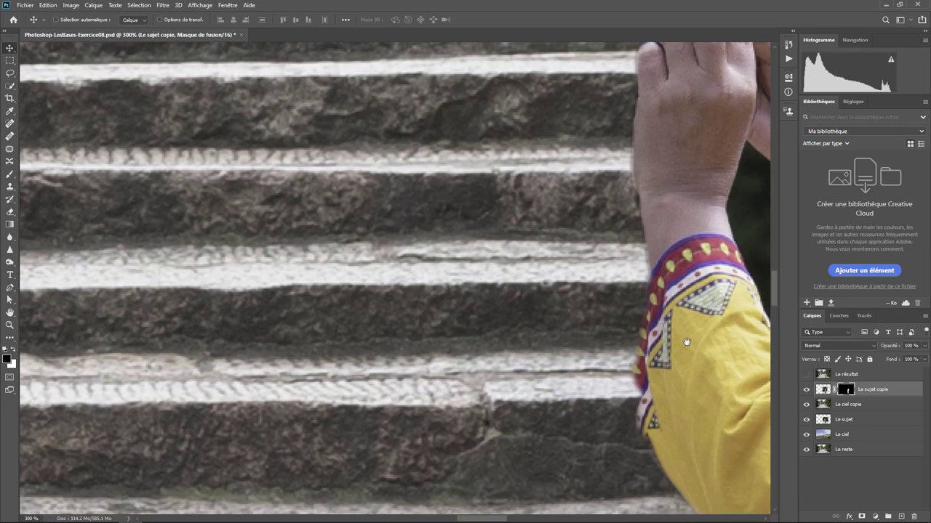
drag(686, 342, 520, 293)
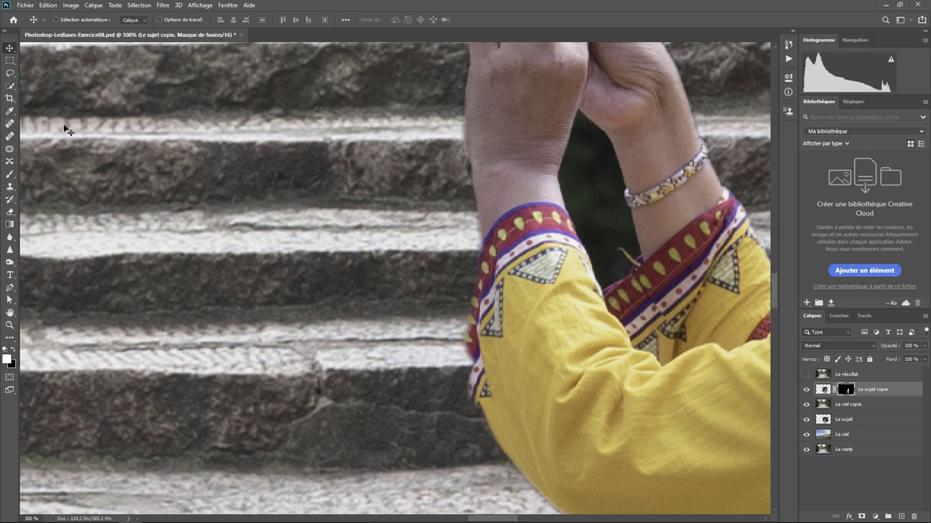
click(11, 176)
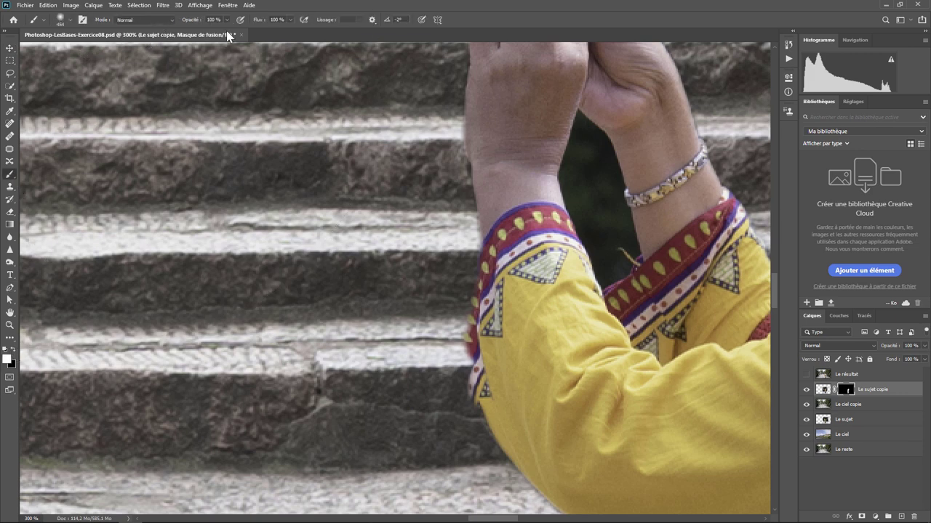
Step: Set the brush to 167 px and paint the mask along the sleeve's left edge
click(69, 20)
drag(111, 52, 99, 52)
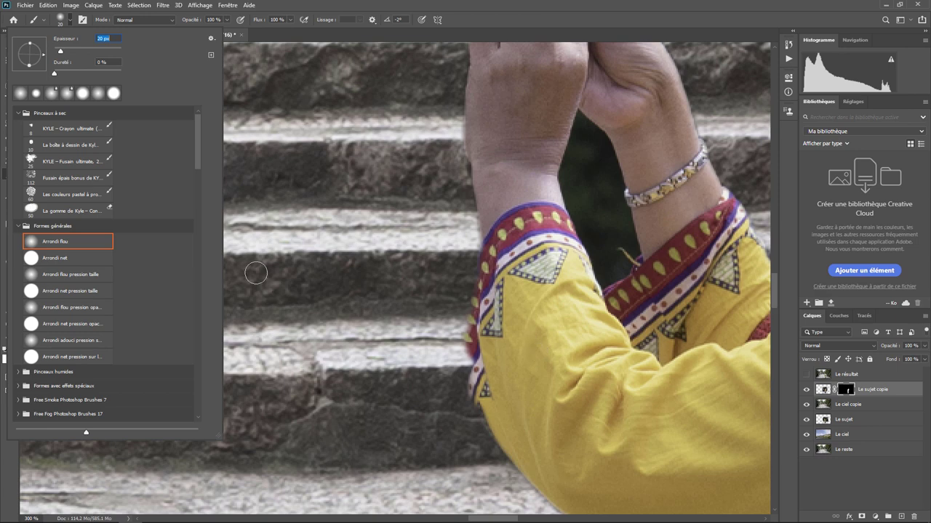
key(Return)
mouse_move(465, 294)
mouse_down()
mouse_move(473, 374)
mouse_move(480, 280)
mouse_move(490, 427)
mouse_up()
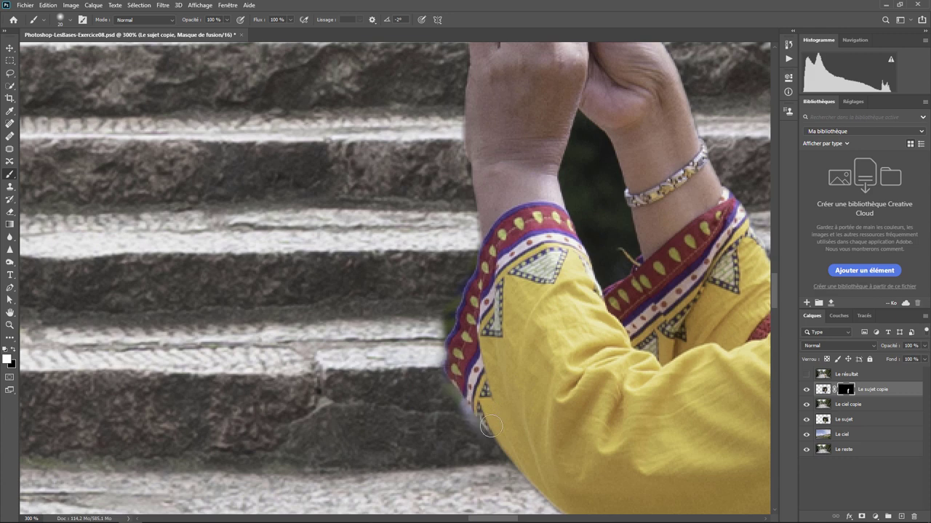
drag(451, 356, 450, 367)
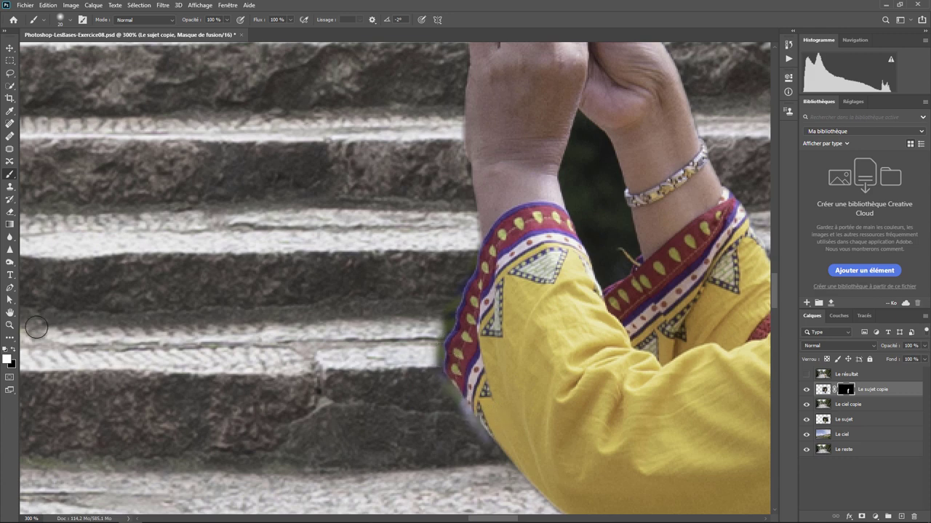
click(13, 350)
mouse_move(444, 307)
mouse_down()
mouse_move(434, 388)
mouse_move(473, 432)
mouse_move(425, 398)
mouse_up()
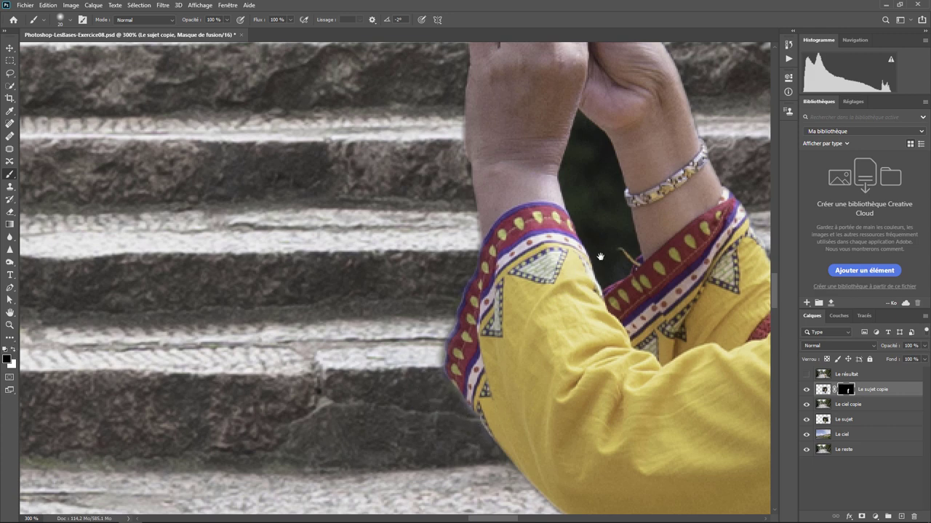
Step: Touch up the mask between the sleeves and in the hand–arm gap
mouse_move(582, 193)
mouse_down()
mouse_move(373, 295)
mouse_move(416, 336)
mouse_move(416, 351)
mouse_move(394, 369)
mouse_move(359, 270)
mouse_move(375, 218)
mouse_move(400, 264)
mouse_move(392, 240)
mouse_up()
mouse_move(406, 310)
mouse_down()
mouse_move(415, 354)
mouse_move(395, 333)
mouse_move(373, 271)
mouse_up()
click(10, 352)
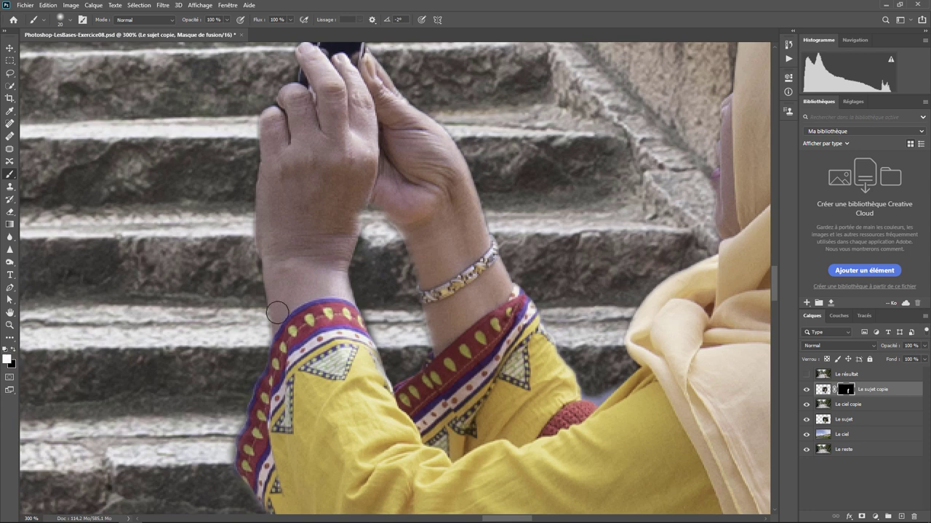
drag(396, 206, 393, 207)
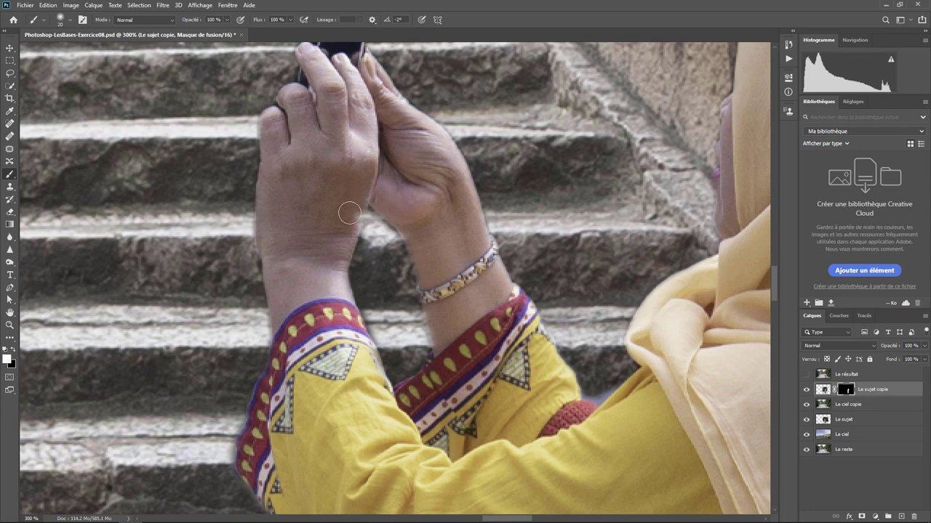
drag(349, 212, 345, 239)
Step: Pan down to the trousers and shoes, touch up the mask, and undo the stray bright dab
drag(656, 216, 389, 395)
drag(590, 384, 440, 212)
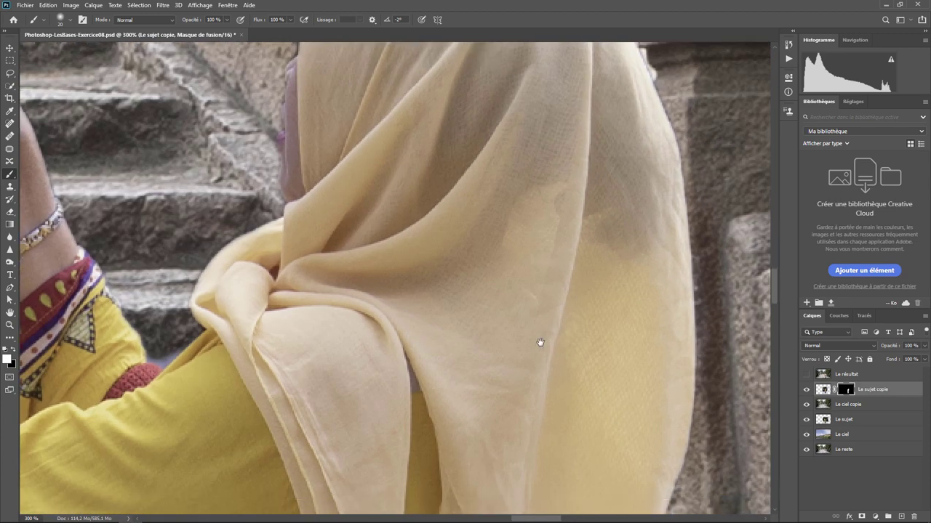
scroll(509, 407, down, 5)
drag(476, 473, 450, 233)
scroll(451, 234, down, 5)
scroll(466, 262, down, 3)
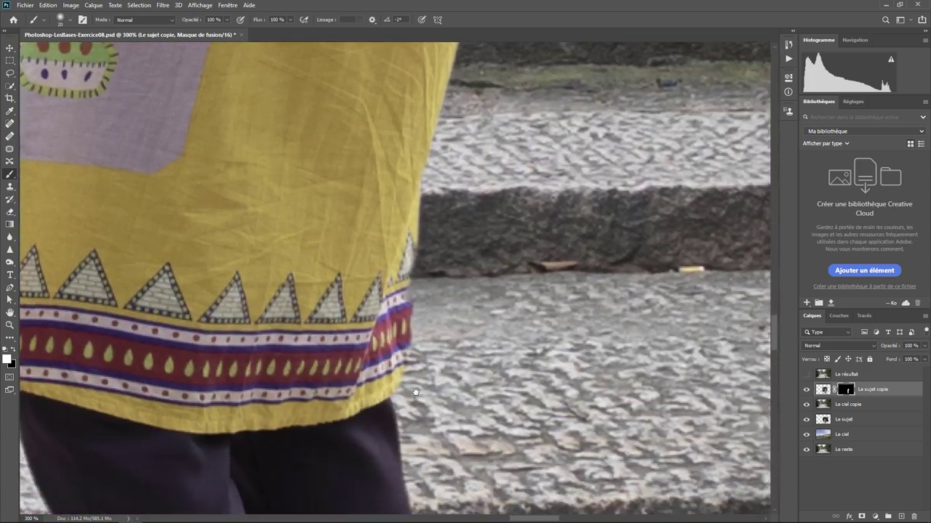
scroll(436, 239, down, 3)
scroll(441, 291, down, 3)
scroll(459, 291, down, 3)
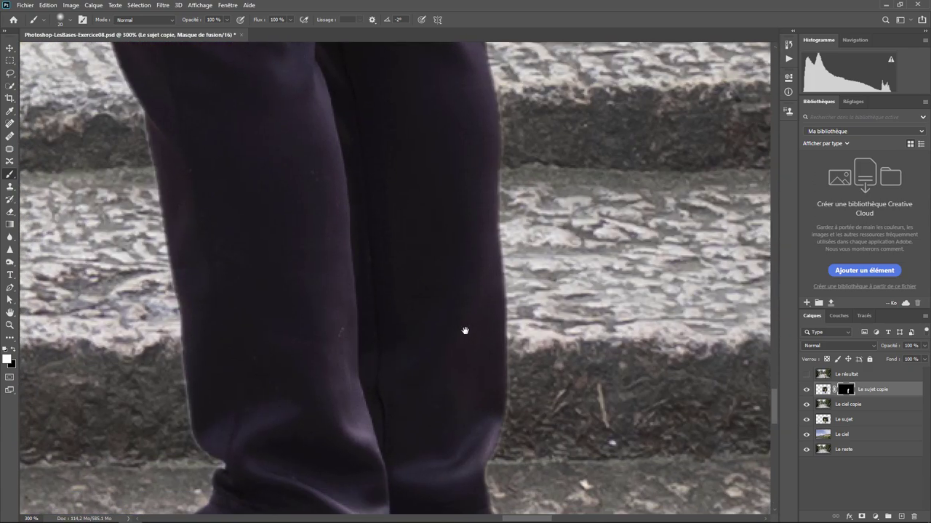
scroll(465, 330, down, 3)
scroll(499, 252, down, 2)
drag(390, 311, 436, 272)
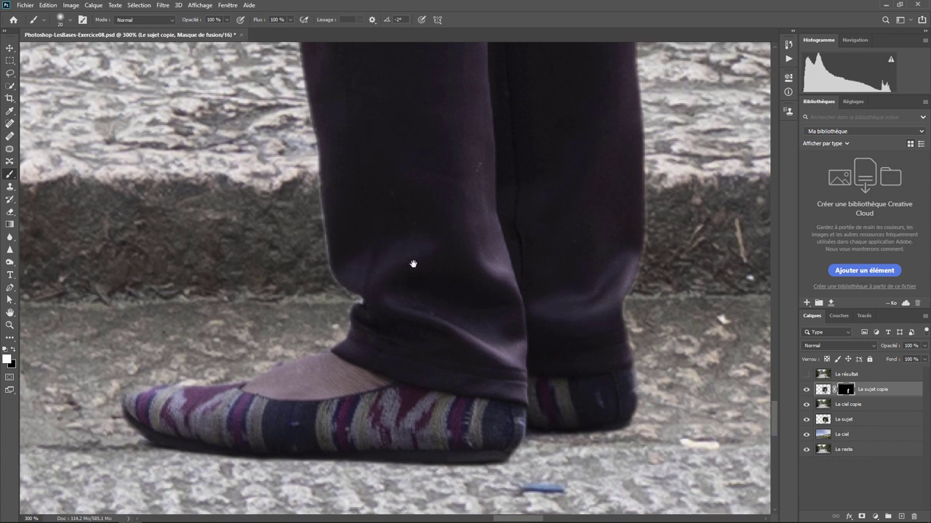
drag(413, 264, 333, 286)
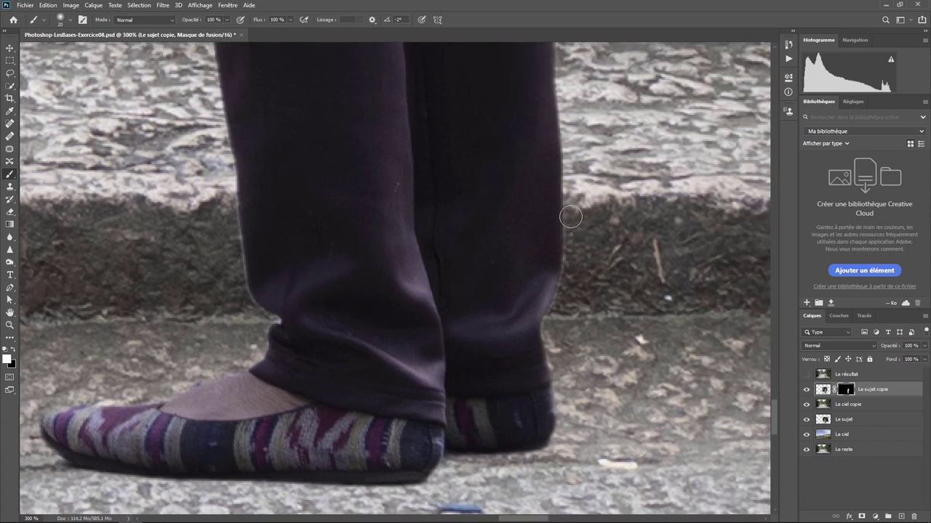
drag(576, 215, 575, 230)
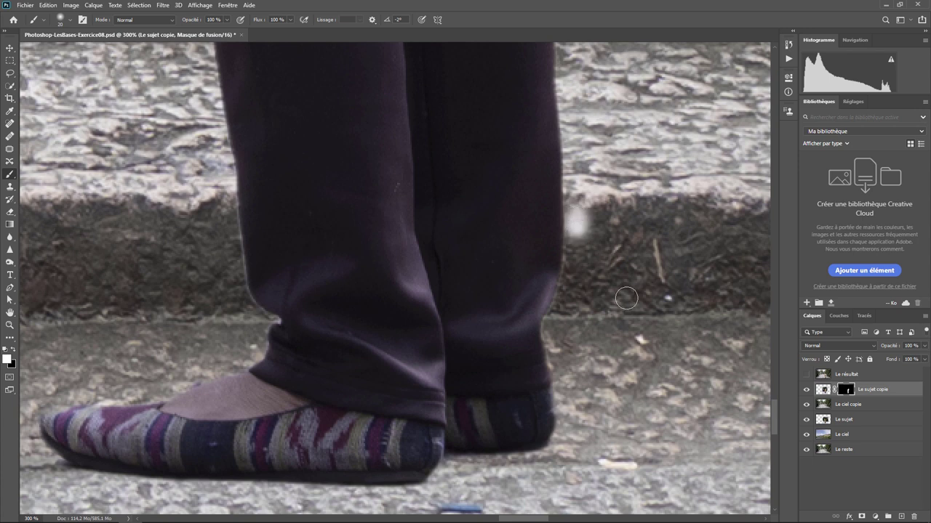
key(ctrl+z)
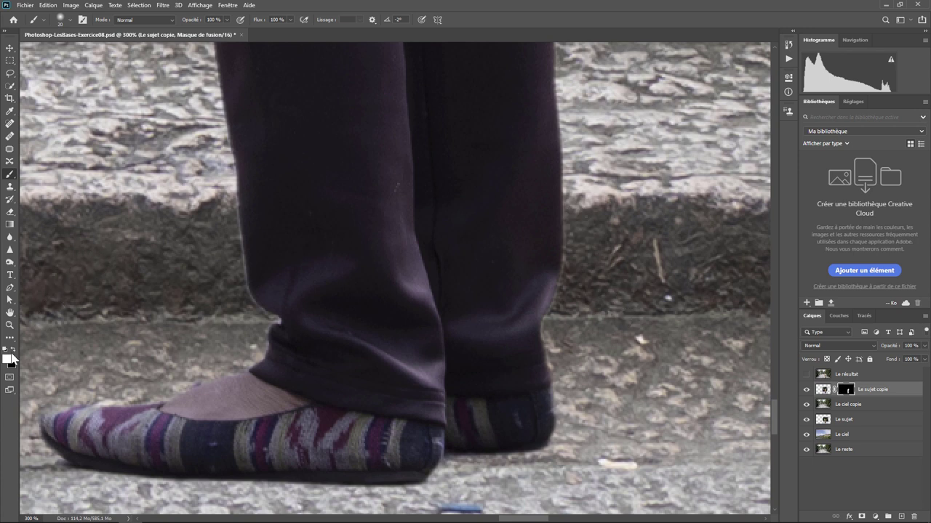
Step: Paint black at 30% brush hardness to refine the mask along both trouser edges
click(13, 350)
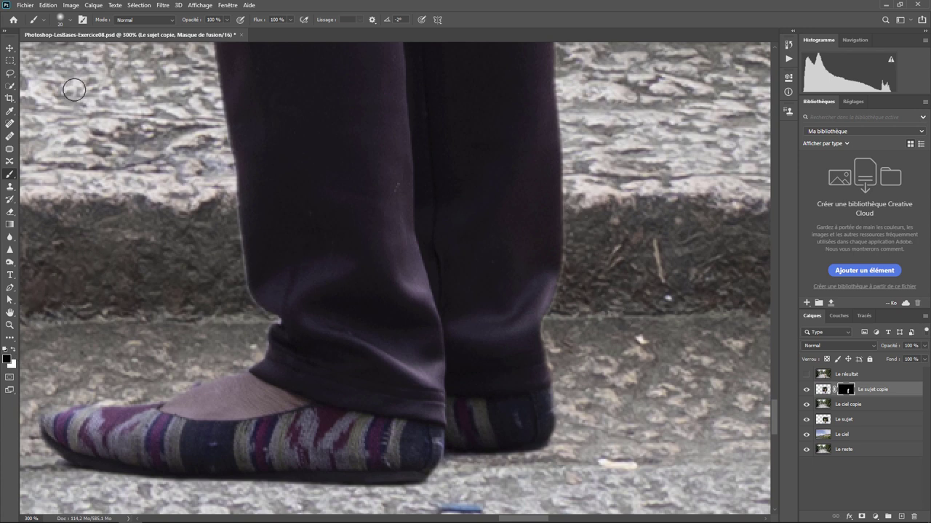
click(67, 20)
drag(56, 71, 81, 73)
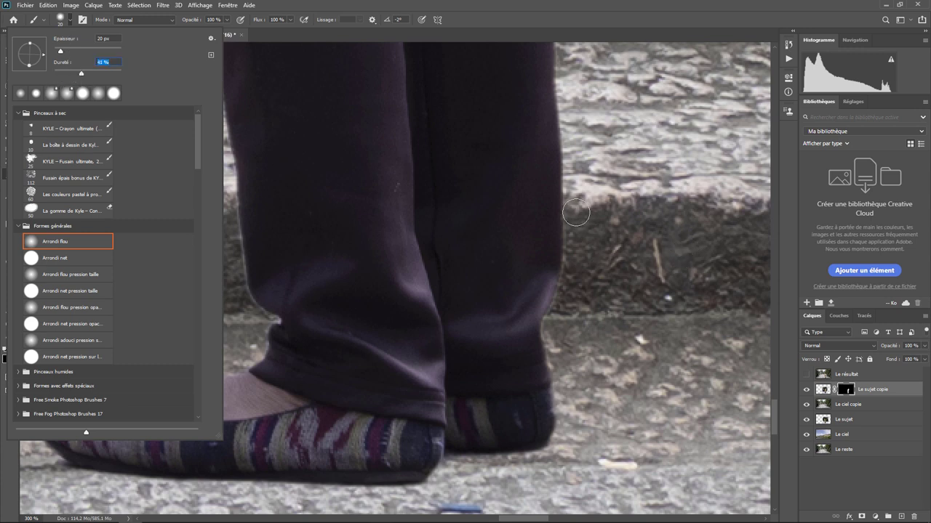
key(Return)
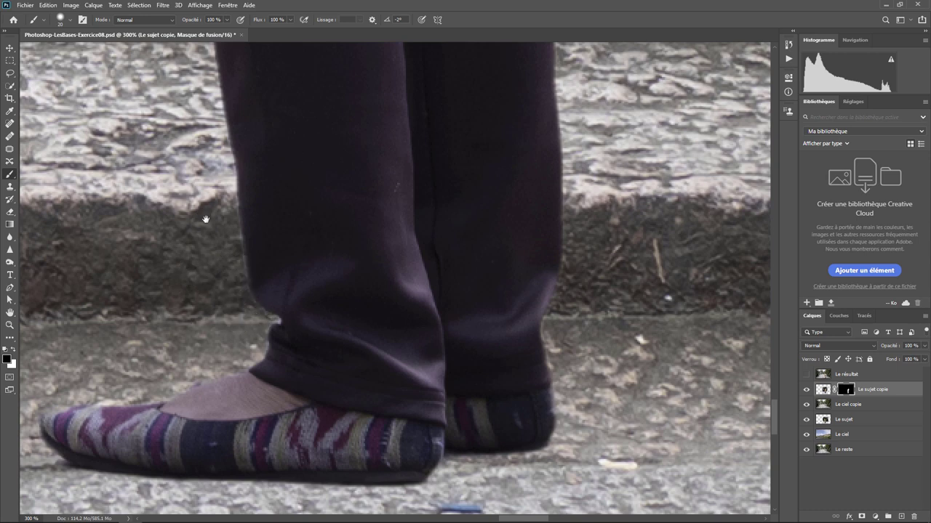
drag(204, 214, 312, 437)
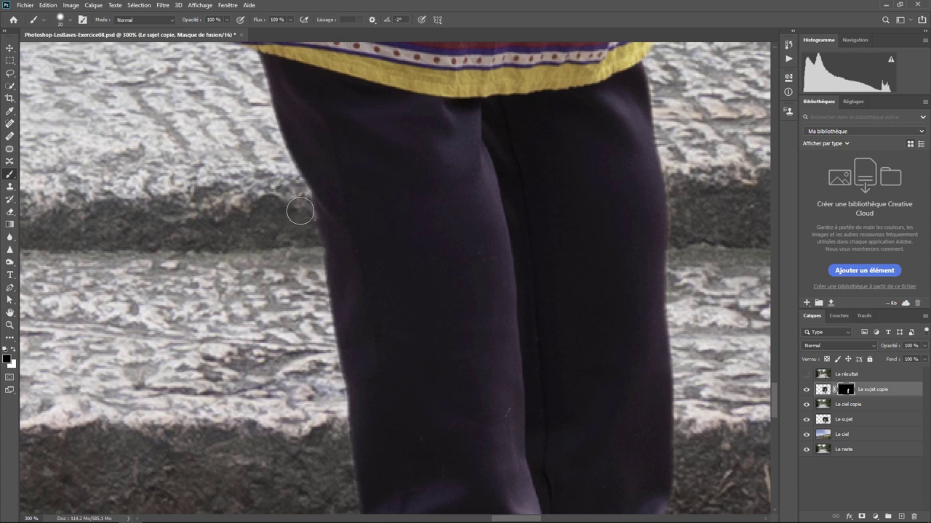
mouse_move(319, 251)
mouse_down()
mouse_move(309, 210)
mouse_move(301, 218)
mouse_move(308, 271)
mouse_up()
drag(677, 183, 681, 251)
Step: Mask along the right edge of the yellow shirt hem
scroll(378, 206, up, 3)
scroll(449, 301, up, 1)
scroll(491, 305, up, 2)
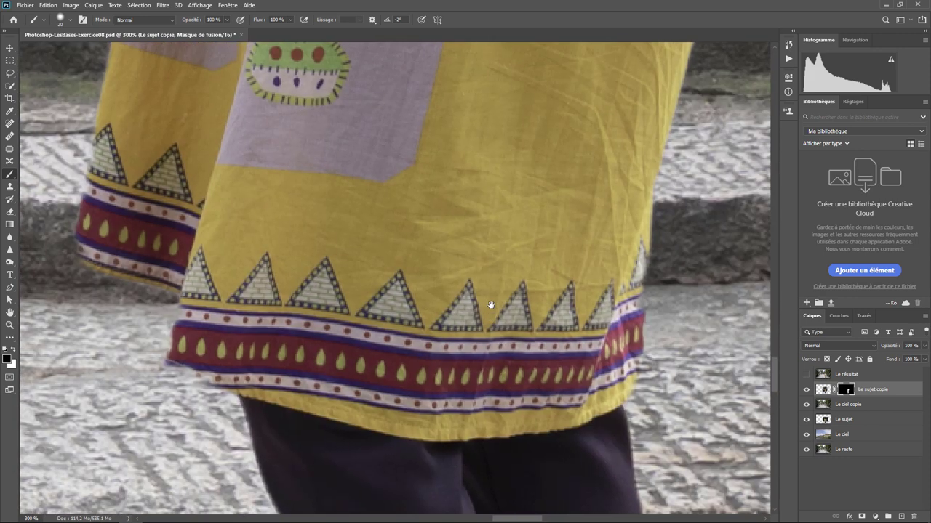
drag(491, 305, 490, 307)
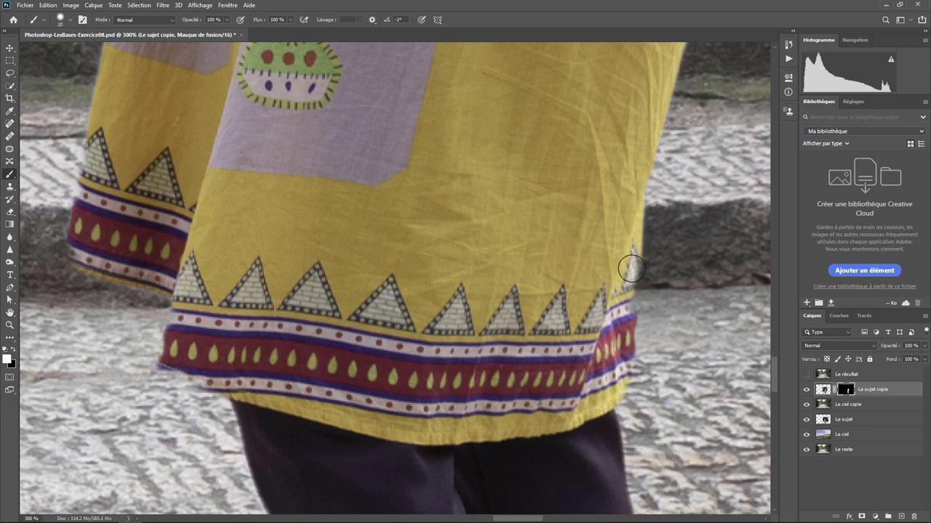
drag(630, 266, 634, 280)
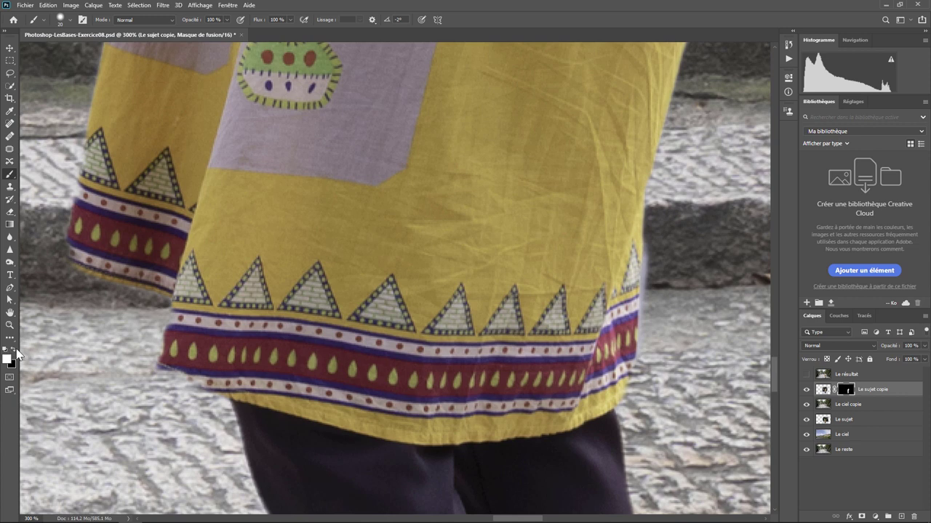
drag(648, 260, 653, 314)
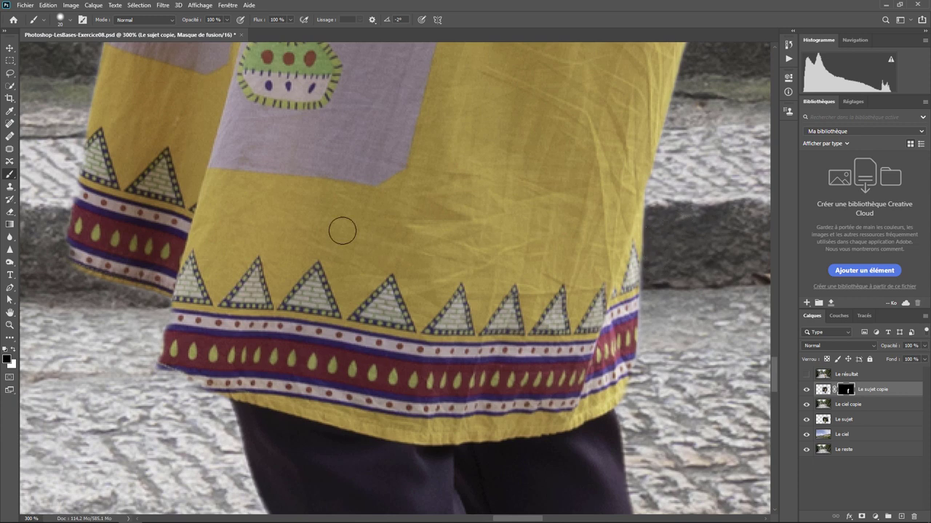
Step: Restore the skirt's left edge with white and hide its light fringe with black
mouse_move(325, 166)
mouse_down()
mouse_move(352, 220)
mouse_move(504, 209)
mouse_up()
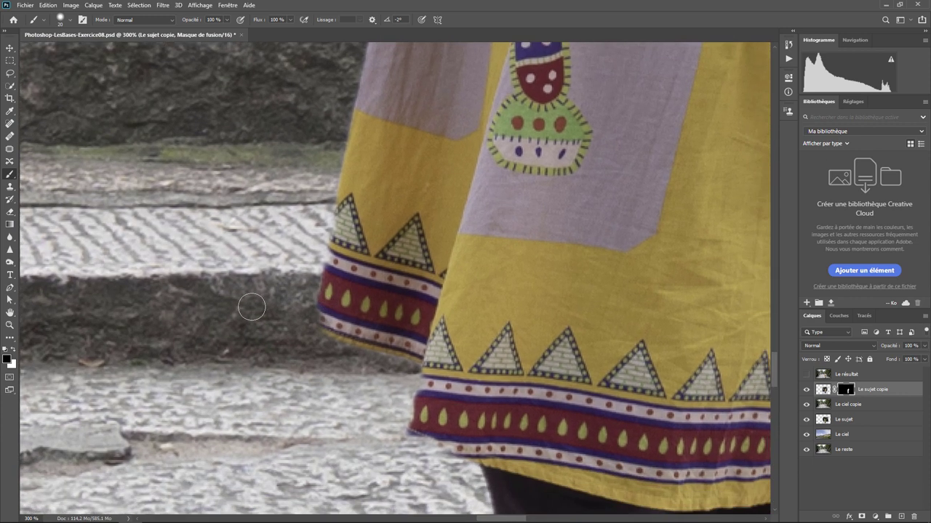
click(12, 350)
drag(319, 309, 317, 326)
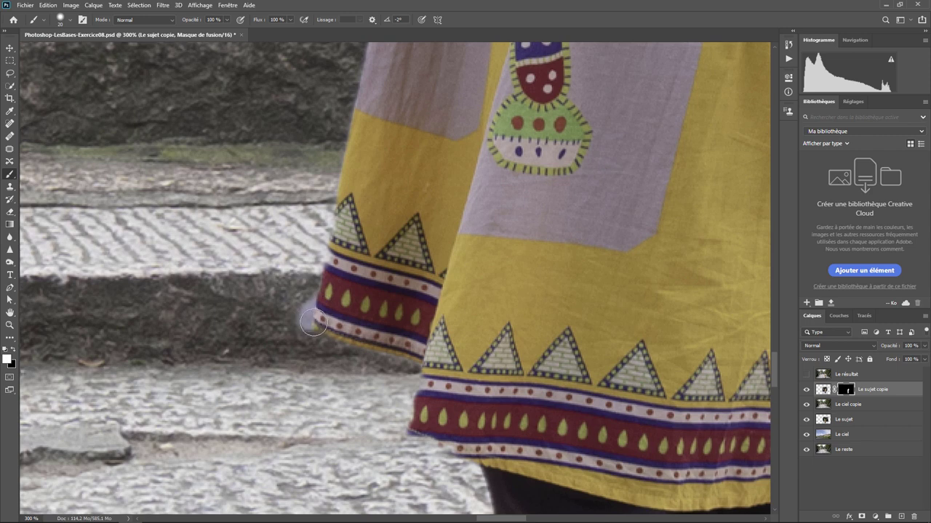
click(12, 350)
drag(304, 294, 301, 296)
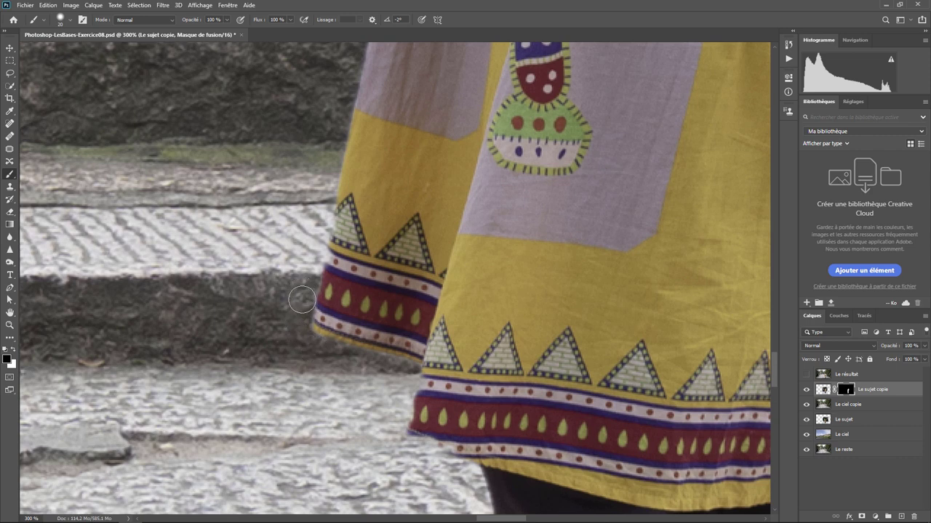
Step: Refine the mask along the sleeve edge, check the cuff, hands and phone, then zoom out
mouse_move(298, 171)
mouse_down()
mouse_move(264, 368)
mouse_move(271, 347)
mouse_up()
drag(313, 159, 301, 409)
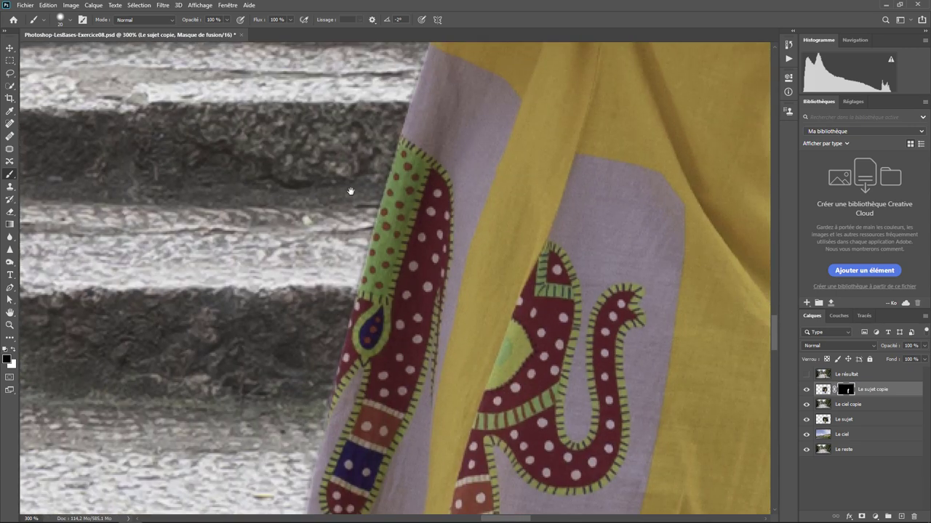
drag(349, 191, 307, 442)
mouse_move(305, 298)
mouse_down()
mouse_move(301, 371)
mouse_move(291, 378)
mouse_up()
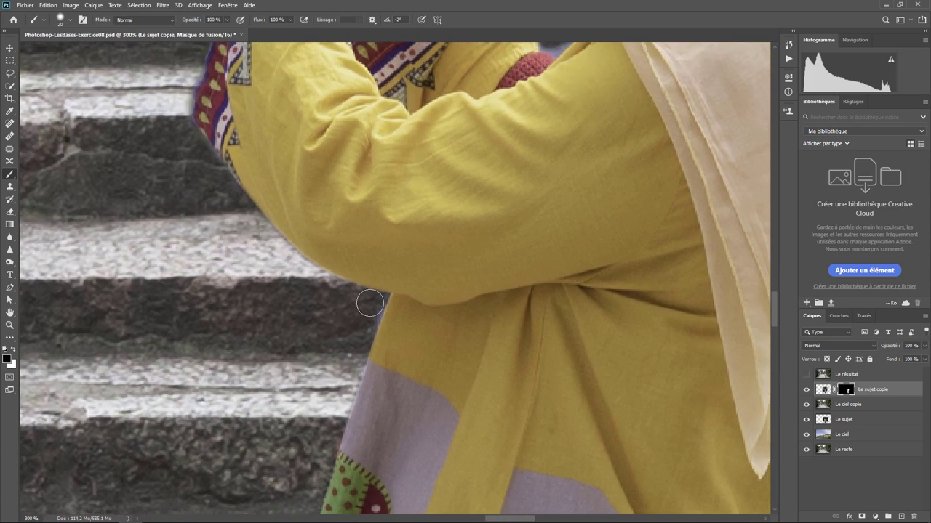
drag(367, 315, 351, 363)
drag(232, 281, 272, 367)
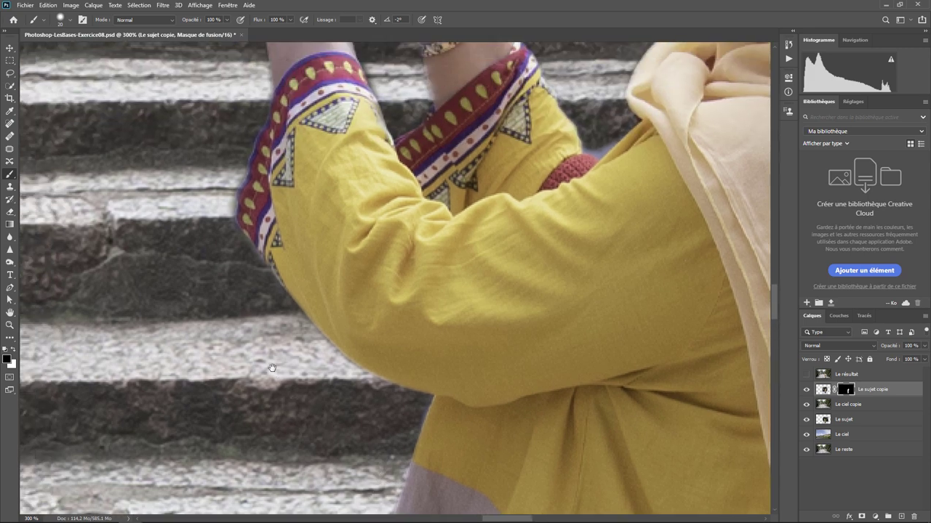
drag(276, 236, 283, 385)
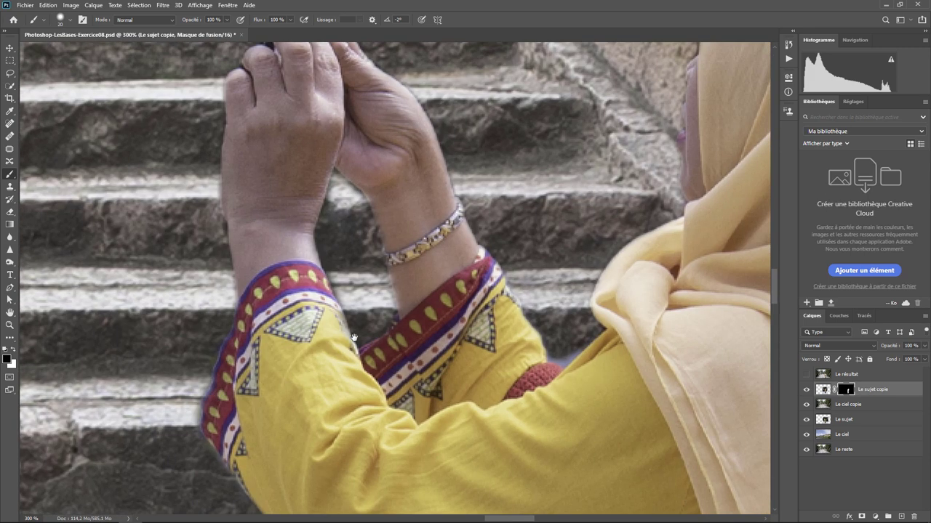
drag(456, 297, 485, 330)
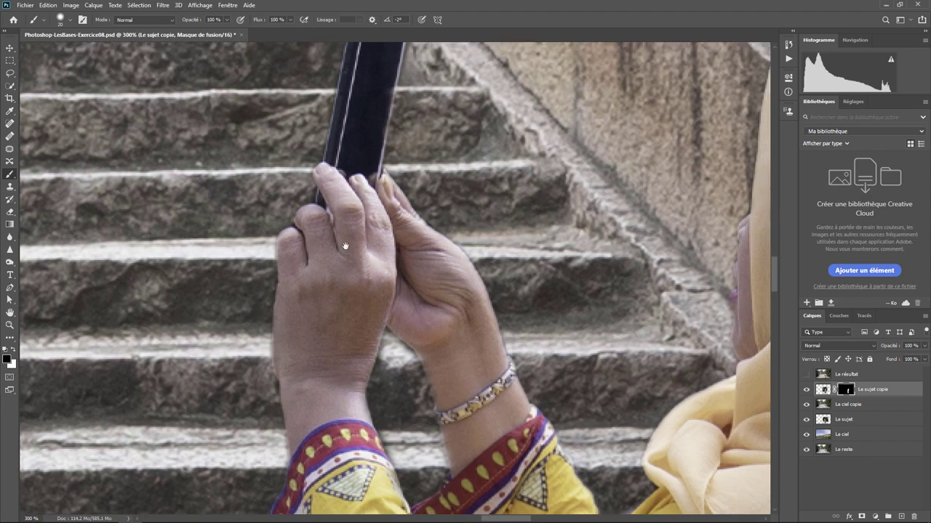
drag(354, 372, 346, 434)
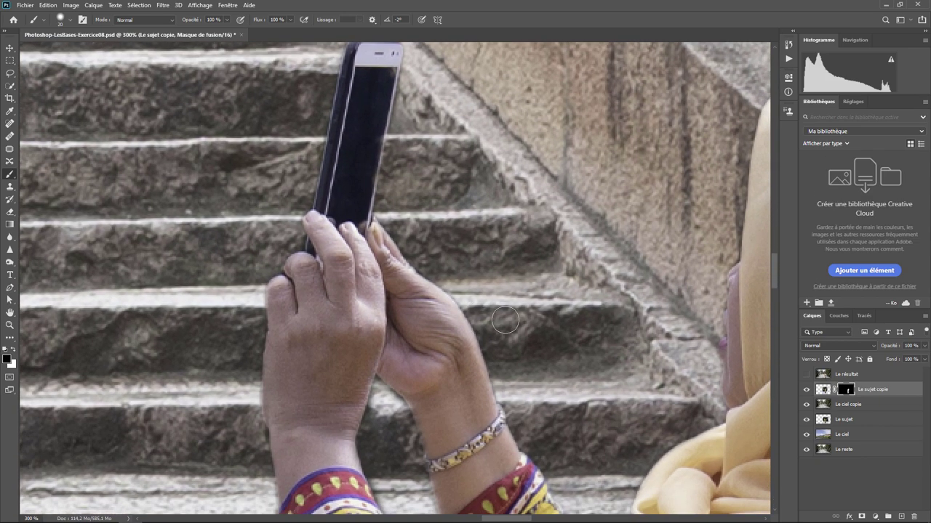
key(ctrl+minus)
key(ctrl+minus)
key(ctrl+minus)
Step: Duplicate the Le ciel copie layer as Le ciel copie 2 via Dupliquer le calque
key(ctrl+minus)
key(ctrl+minus)
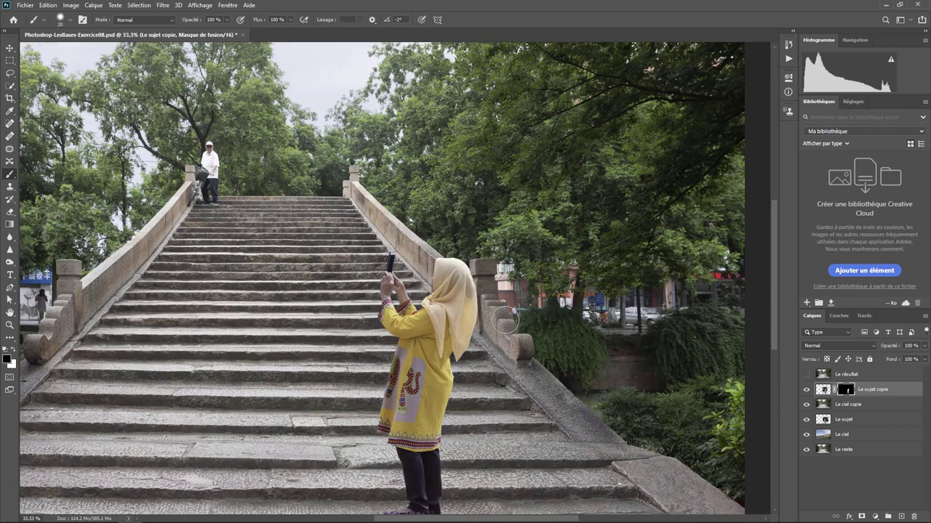
key(ctrl+minus)
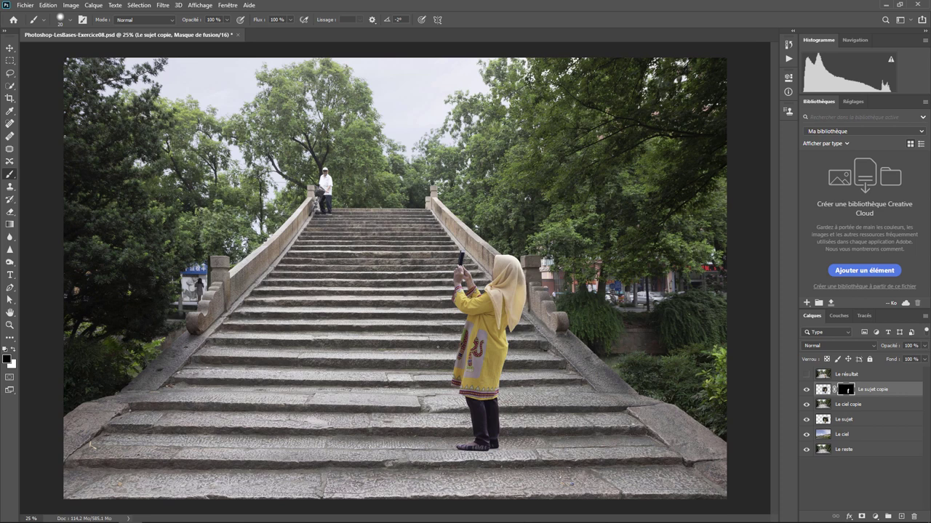
click(847, 410)
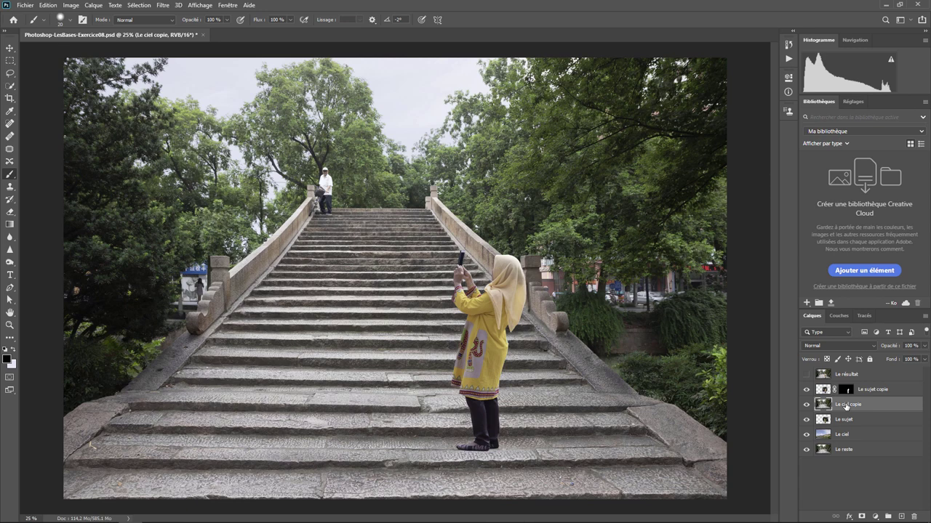
right_click(845, 407)
click(810, 409)
click(806, 406)
click(806, 407)
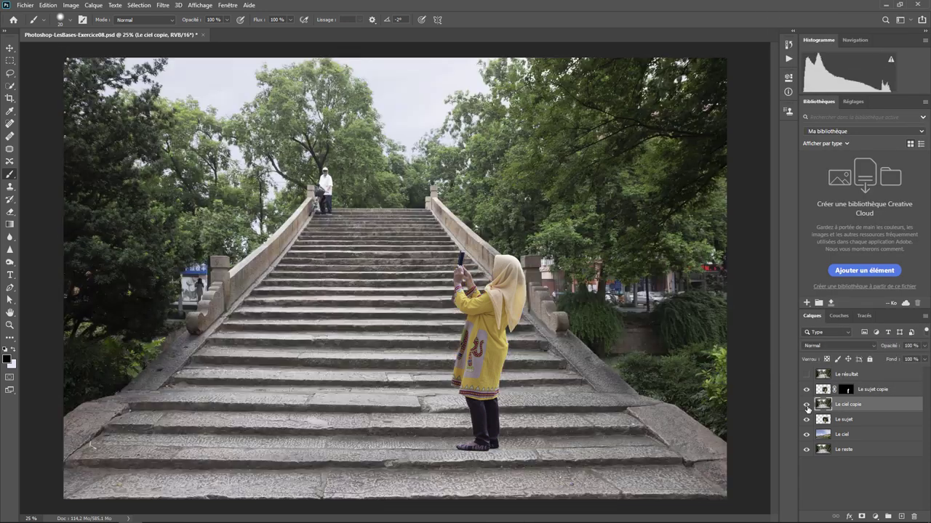
right_click(853, 407)
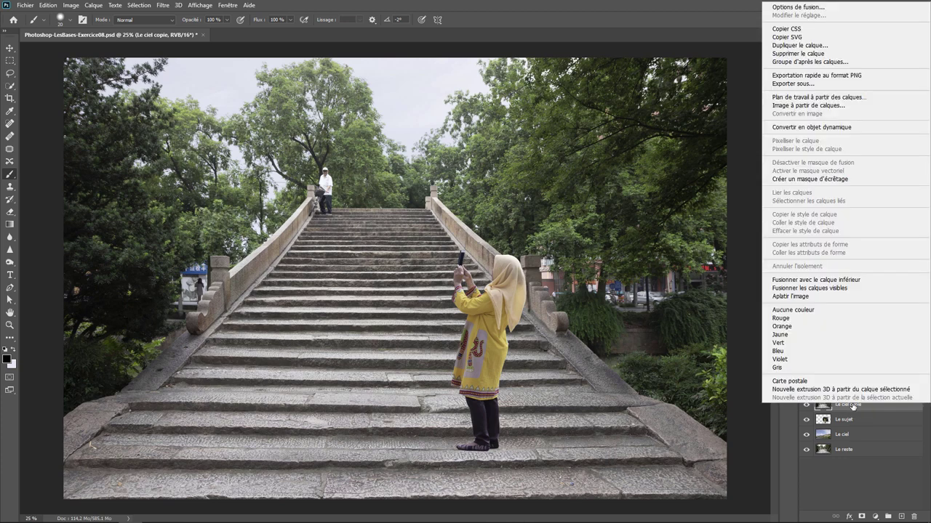
click(798, 45)
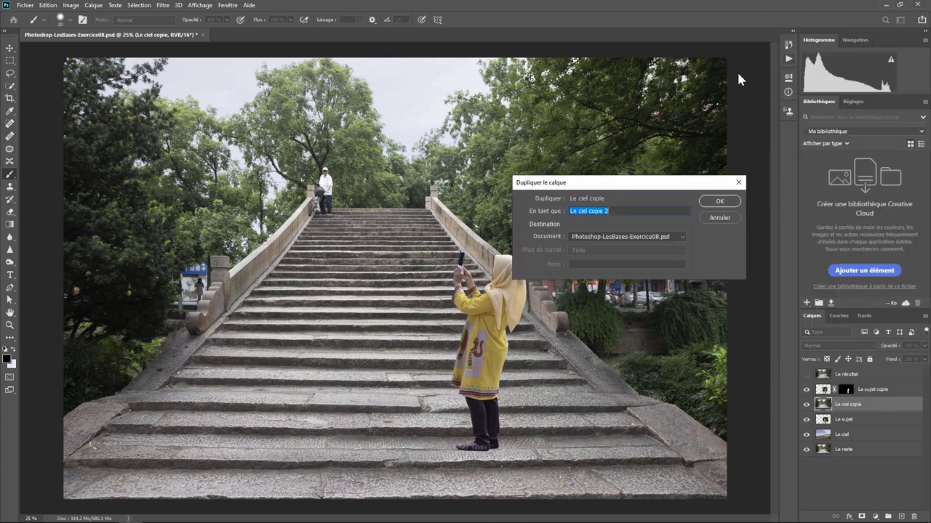
click(719, 205)
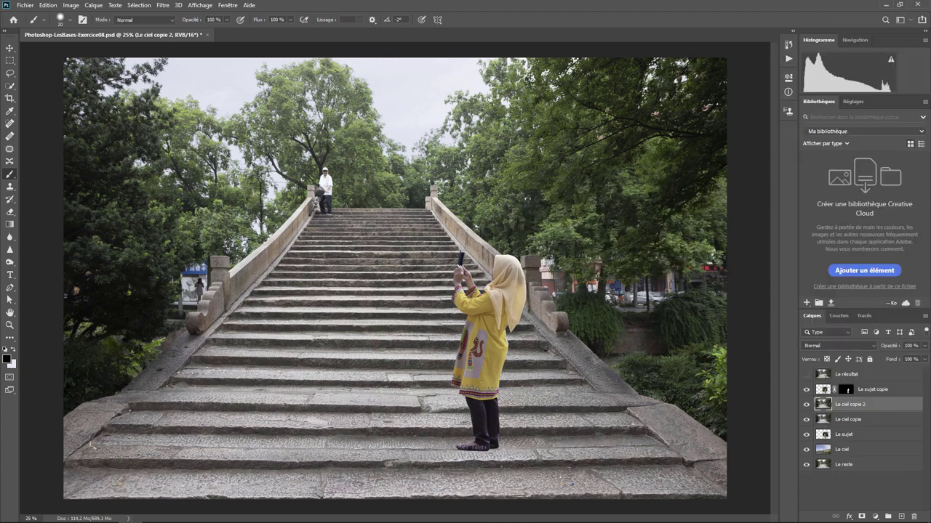
Step: Apply Filtre > Flou > Flou de l'objectif to Le ciel copie 2 with Rayon 8
click(163, 5)
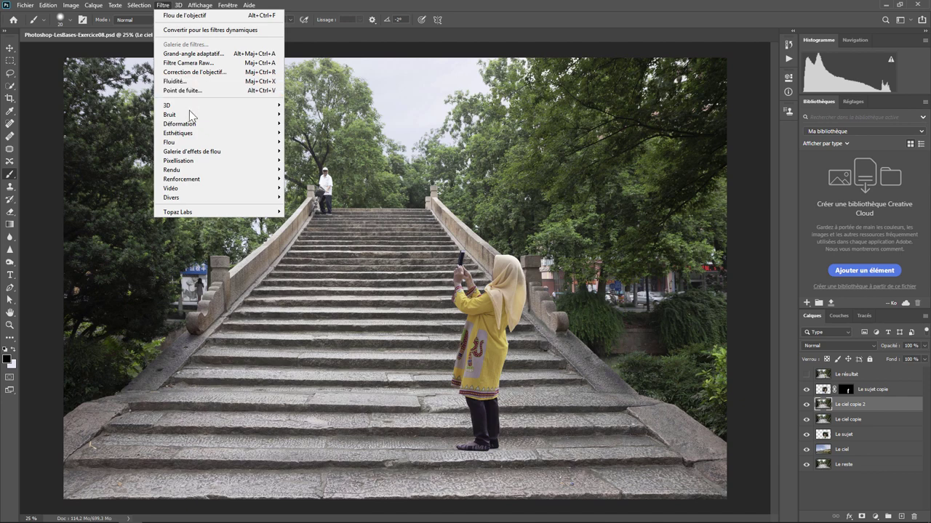
mouse_move(218, 142)
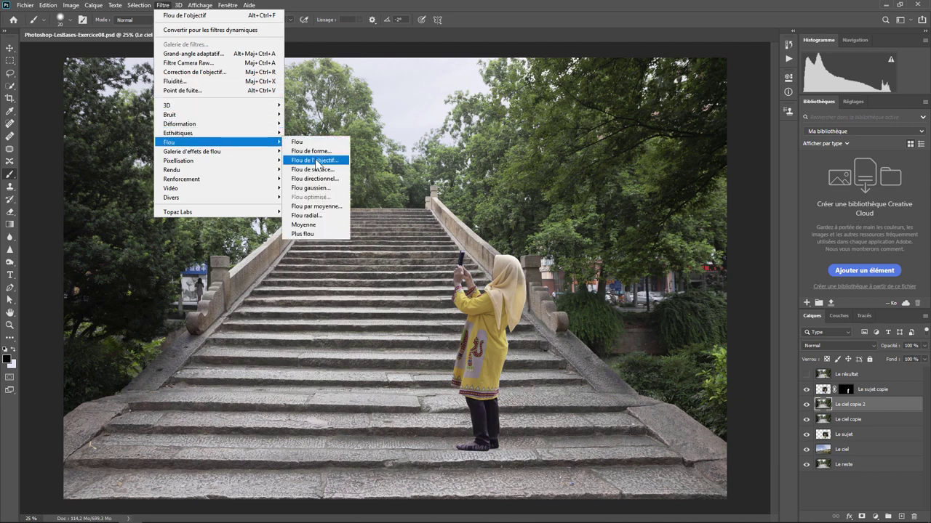
click(319, 160)
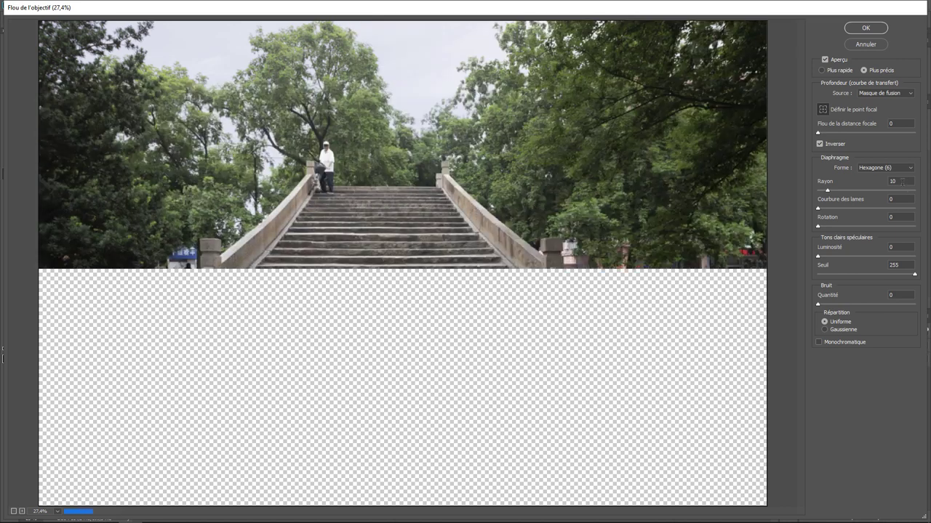
double_click(893, 182)
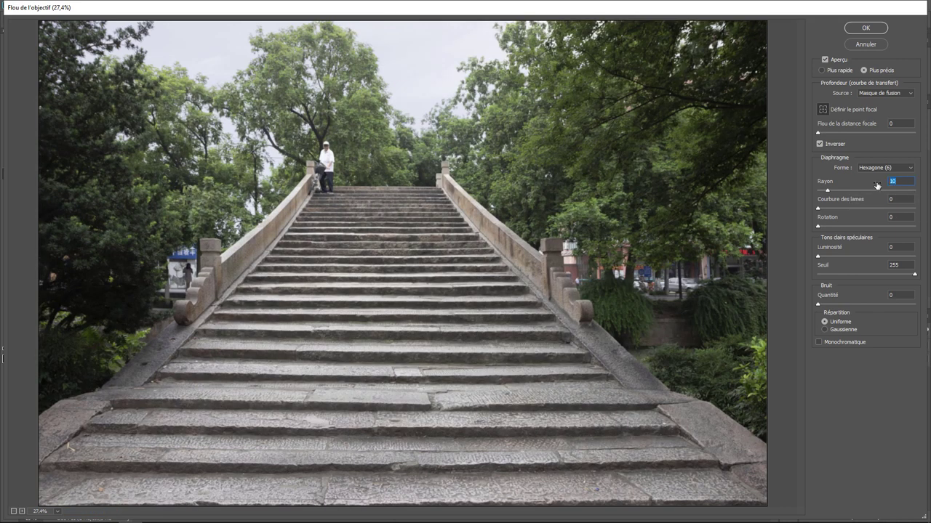
text(8)
click(865, 28)
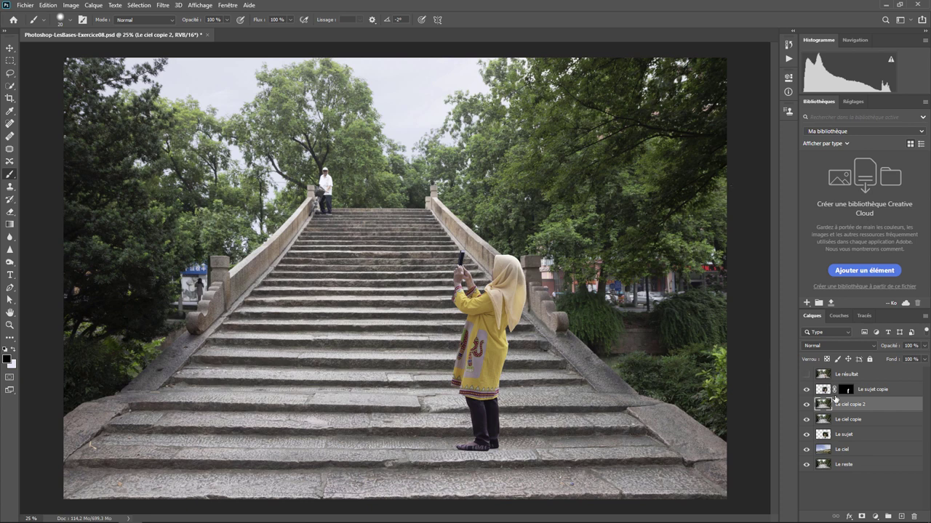
Step: Add a mask to Le ciel copie 2 and draw a gradient from the woman's feet upward
click(862, 516)
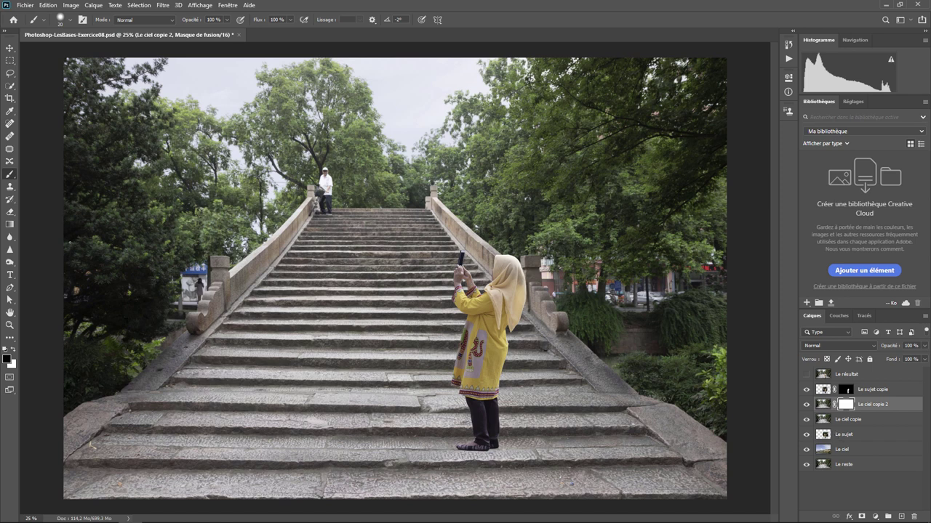
click(10, 225)
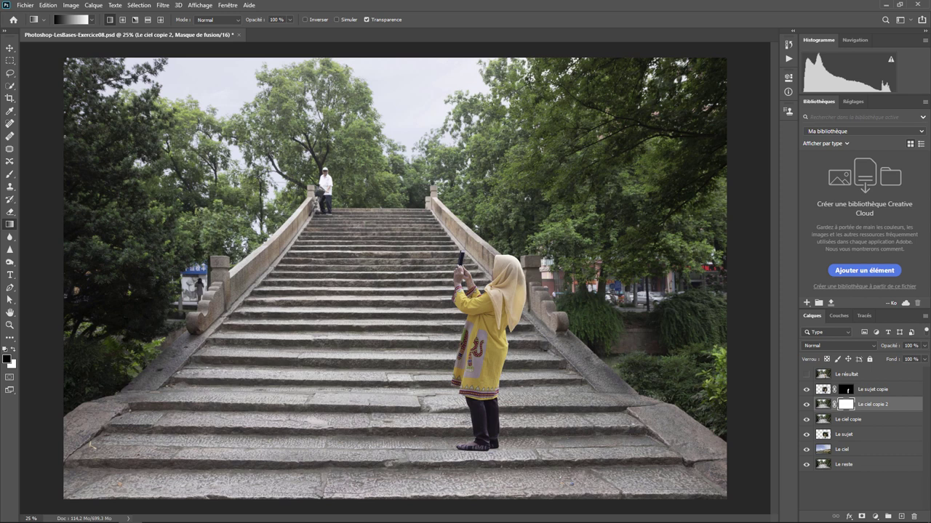
drag(369, 404, 371, 253)
Step: Toggle Le ciel copie 2's visibility to compare the blur, then zoom toward the foliage
click(806, 406)
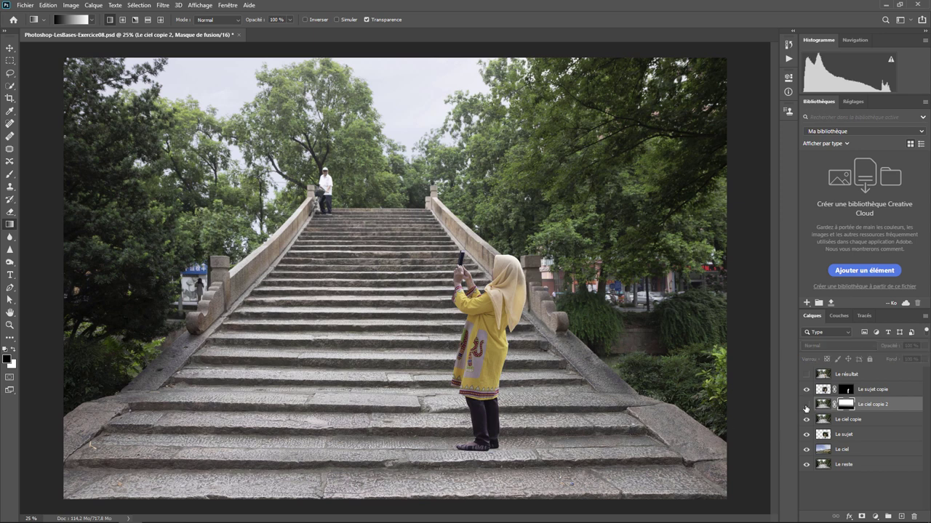
click(806, 406)
click(806, 405)
click(805, 405)
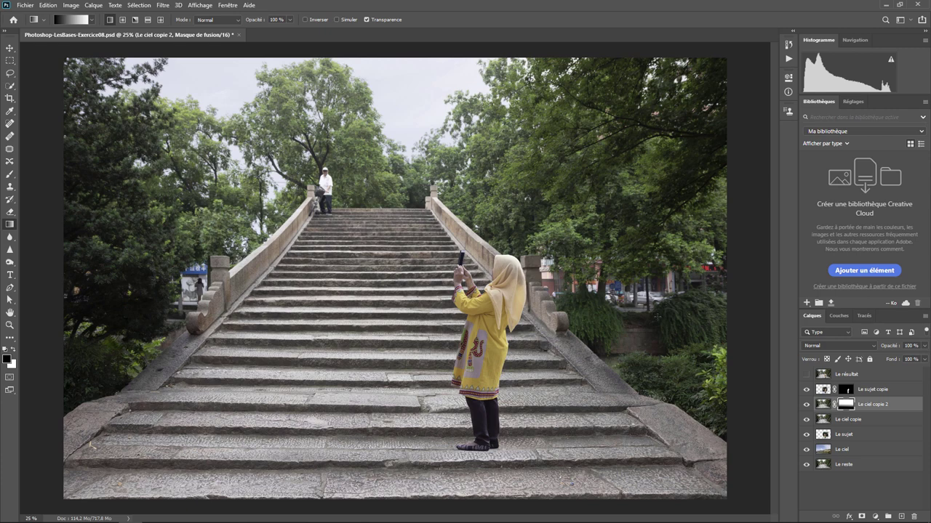
key(ctrl+plus)
key(ctrl+plus)
key(ctrl+plus)
mouse_move(500, 389)
mouse_down()
mouse_move(224, 376)
mouse_move(160, 363)
mouse_up()
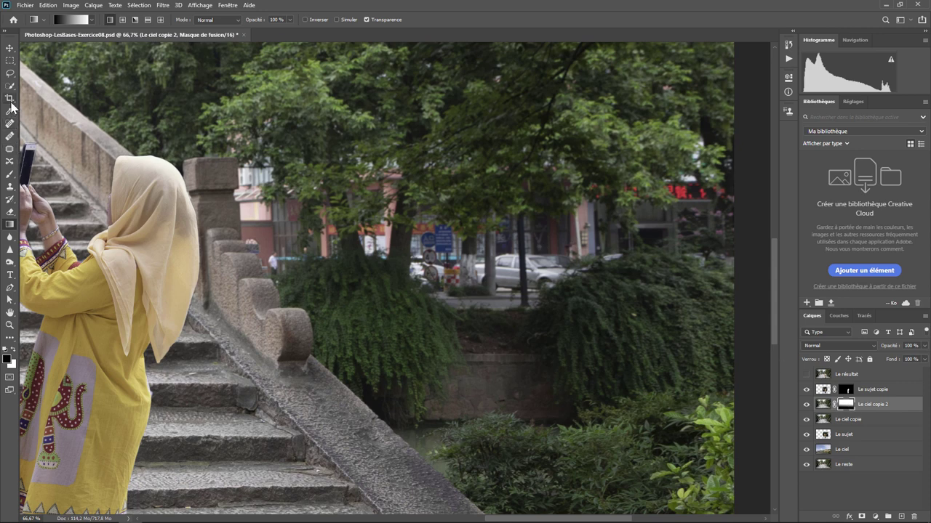
Step: Paint white on the mask with a soft round 167 px brush over the foliage behind the railing
click(9, 175)
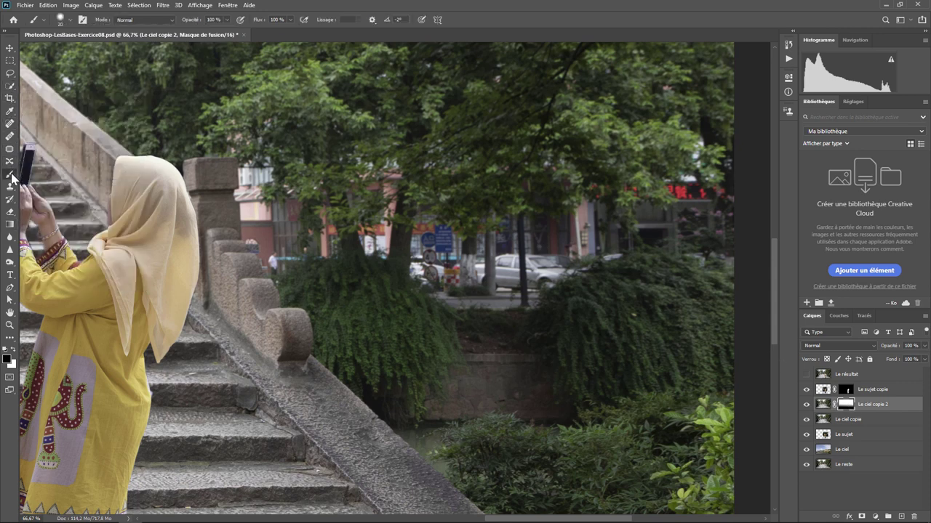
click(14, 350)
click(70, 20)
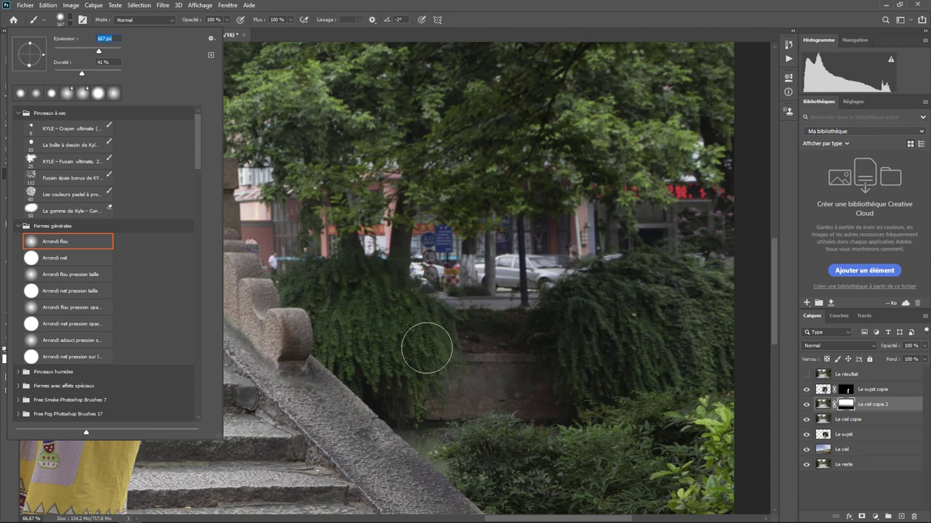
click(436, 342)
mouse_move(343, 315)
mouse_down()
mouse_move(430, 381)
mouse_move(540, 380)
mouse_move(588, 347)
mouse_move(619, 370)
mouse_move(733, 361)
mouse_move(640, 257)
mouse_move(609, 276)
mouse_move(303, 273)
mouse_move(327, 276)
mouse_move(373, 337)
mouse_move(432, 354)
mouse_move(349, 274)
mouse_move(368, 259)
mouse_move(405, 318)
mouse_move(301, 283)
mouse_move(347, 272)
mouse_move(478, 378)
mouse_move(594, 355)
mouse_move(541, 354)
mouse_up()
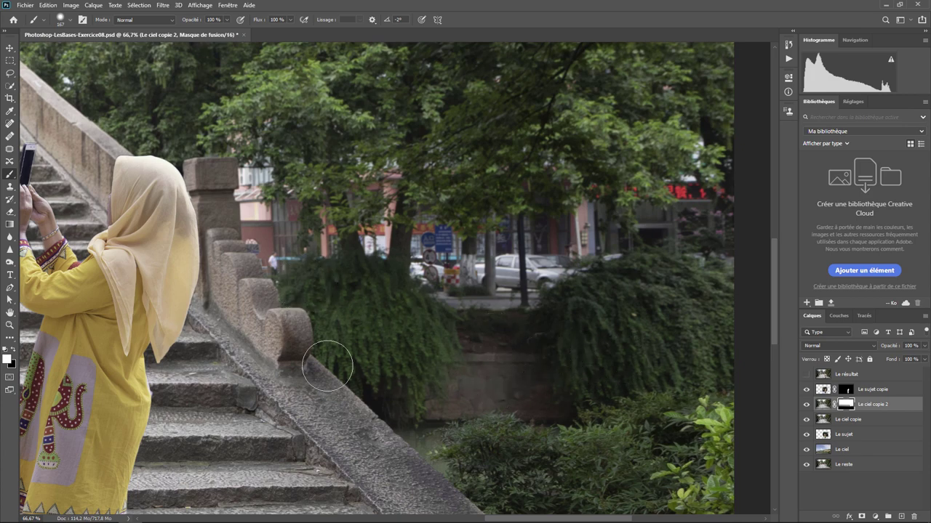
Step: Pan across the trees and staircase on the image's left side
drag(169, 402, 687, 364)
drag(138, 328, 632, 370)
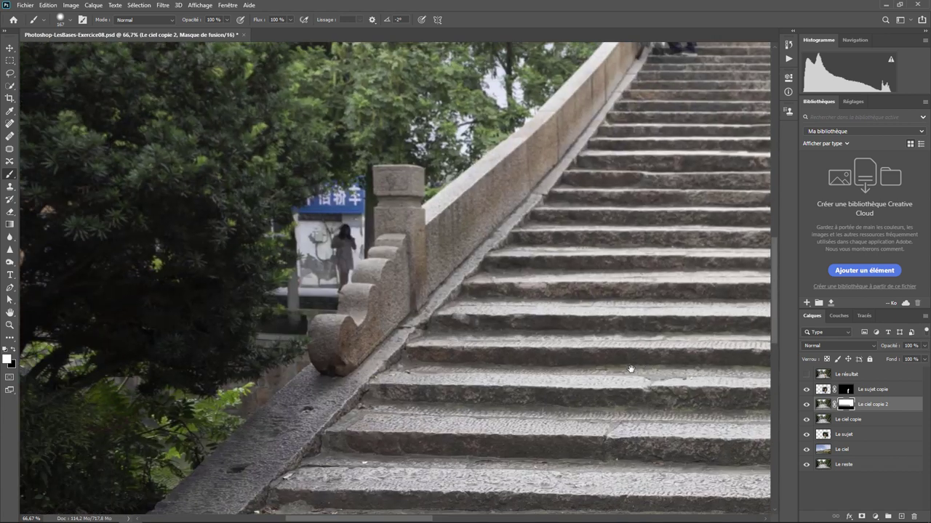
mouse_move(223, 257)
mouse_down()
mouse_move(505, 363)
mouse_move(323, 354)
mouse_up()
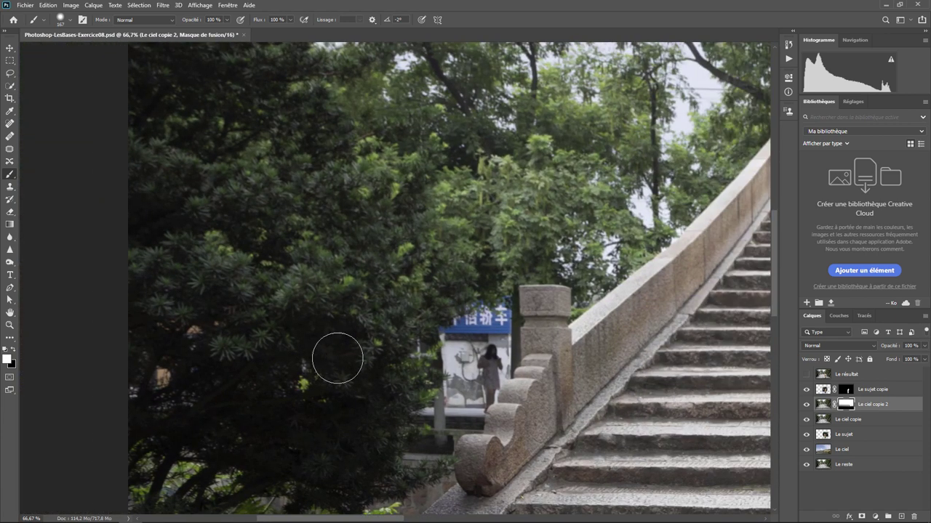
drag(297, 143, 339, 346)
drag(332, 442, 322, 222)
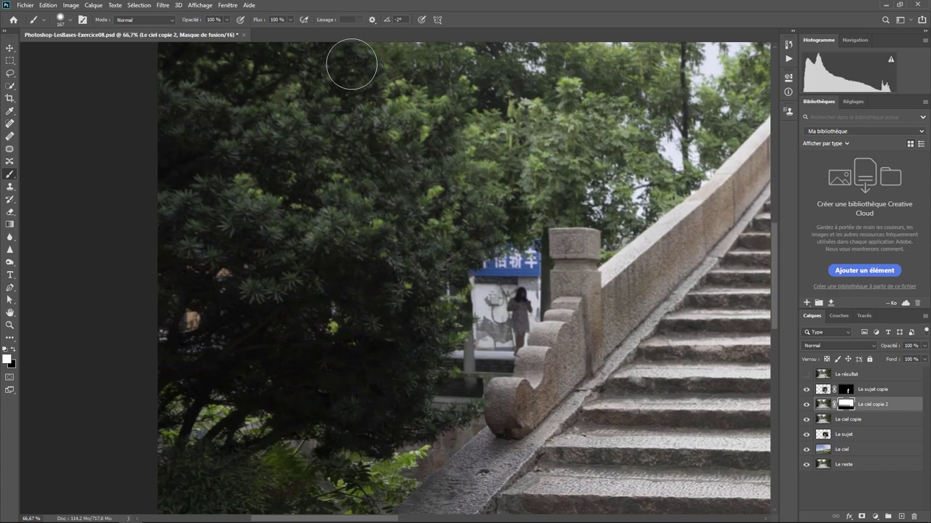
drag(333, 233, 314, 399)
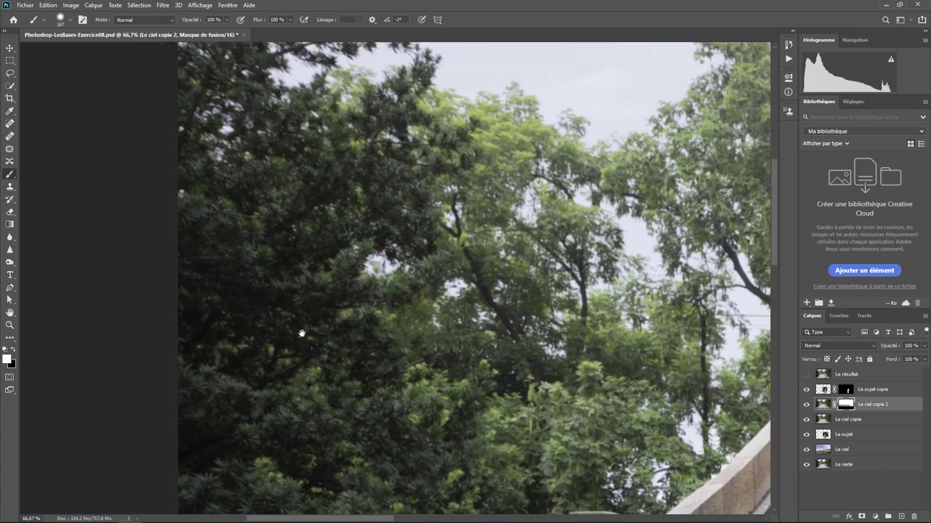
drag(302, 333, 328, 312)
drag(327, 366, 328, 326)
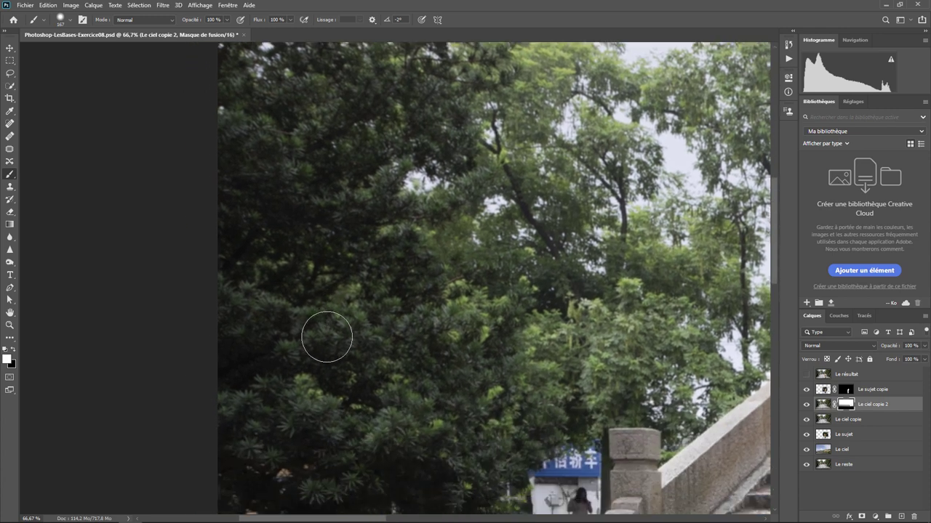
Step: Switch the painting colour back to black and zoom out to the staircase and woman
click(13, 348)
key(ctrl+minus)
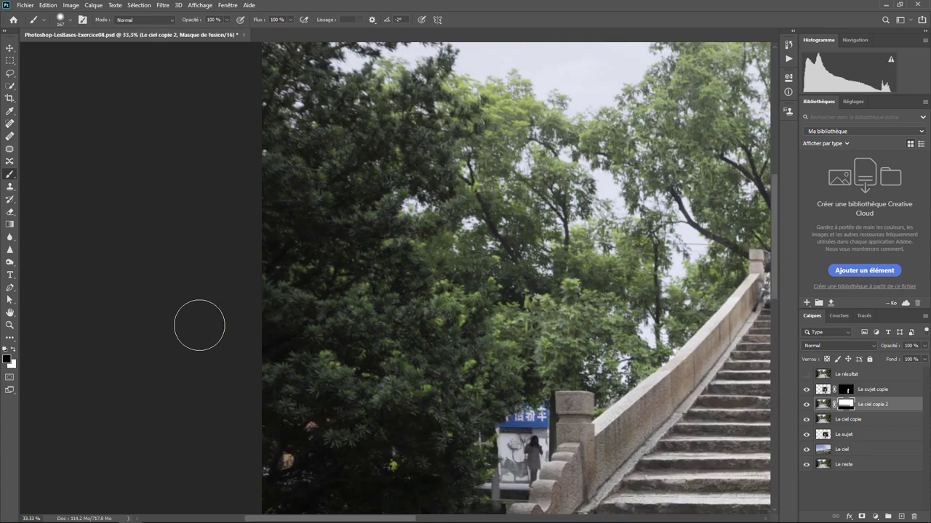
key(ctrl+minus)
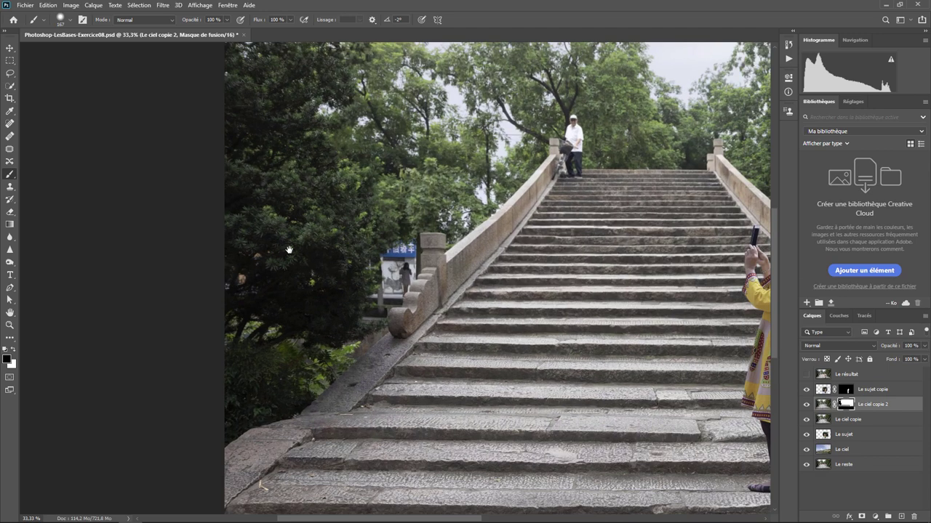
drag(643, 428, 451, 231)
key(ctrl+minus)
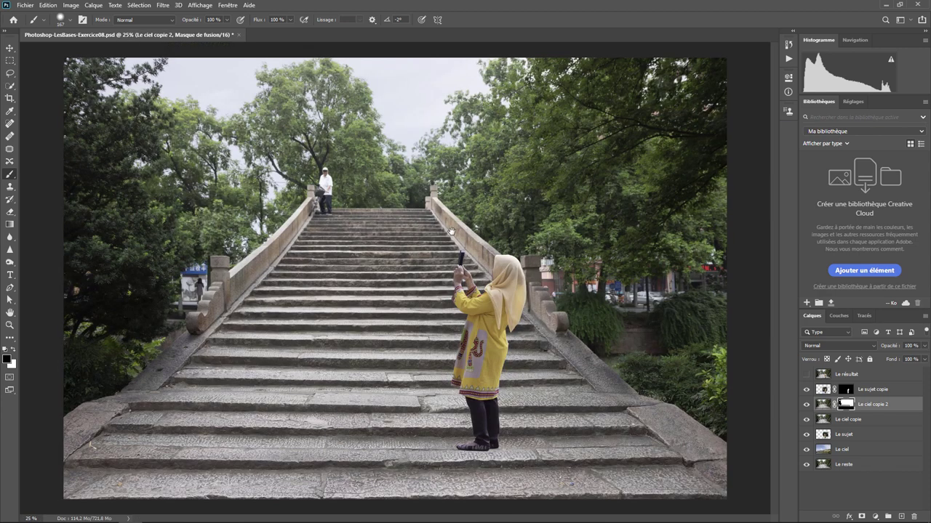
key(ctrl+minus)
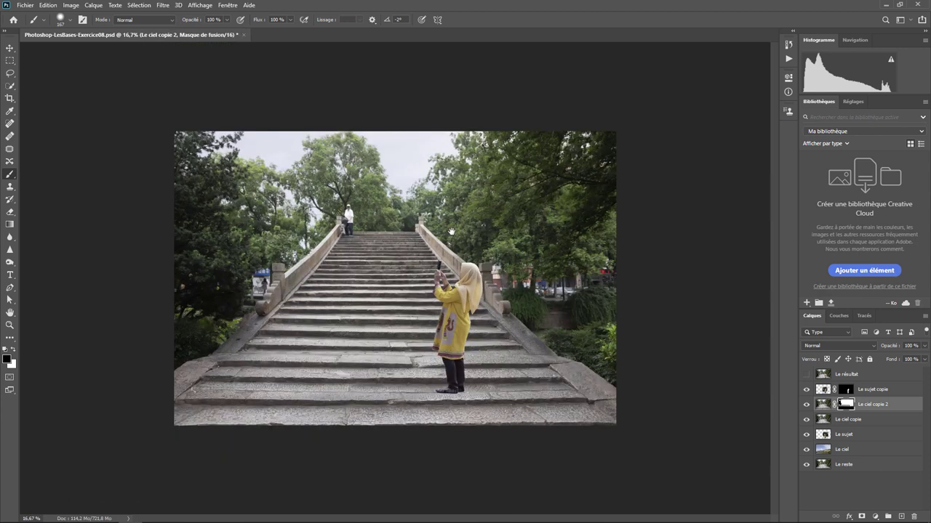
key(ctrl+plus)
key(ctrl+plus)
key(ctrl+plus)
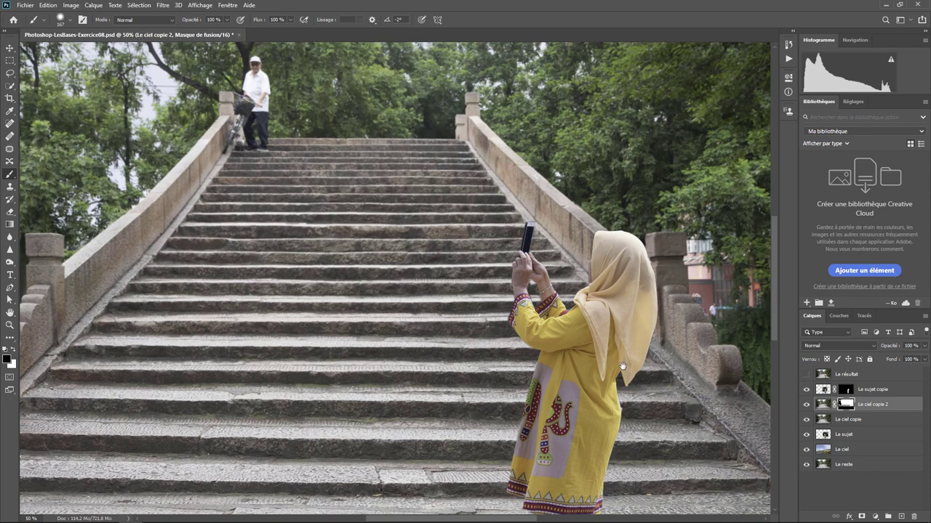
Step: Zoom to about 200% on the woman's shoes and make Le ciel copie the active layer
drag(560, 429, 456, 218)
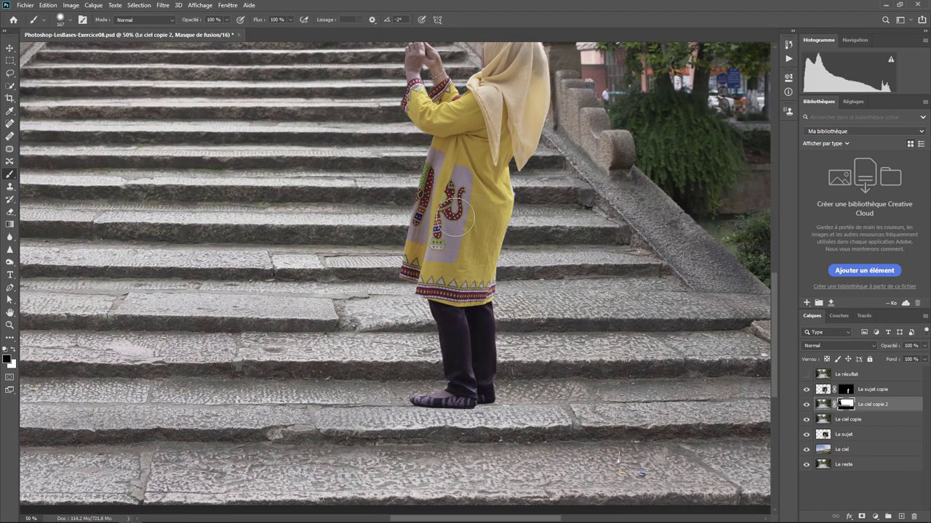
key(ctrl+plus)
key(ctrl+plus)
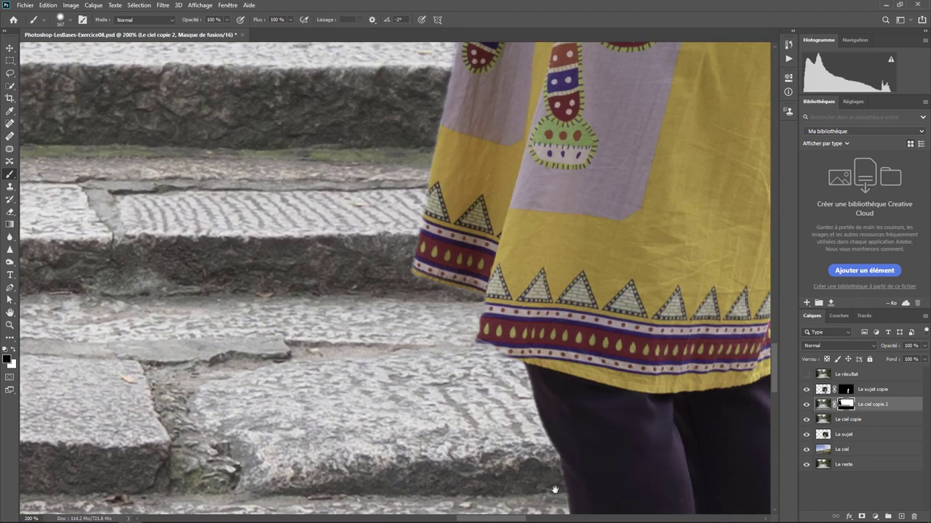
drag(554, 490, 425, 179)
drag(466, 463, 454, 385)
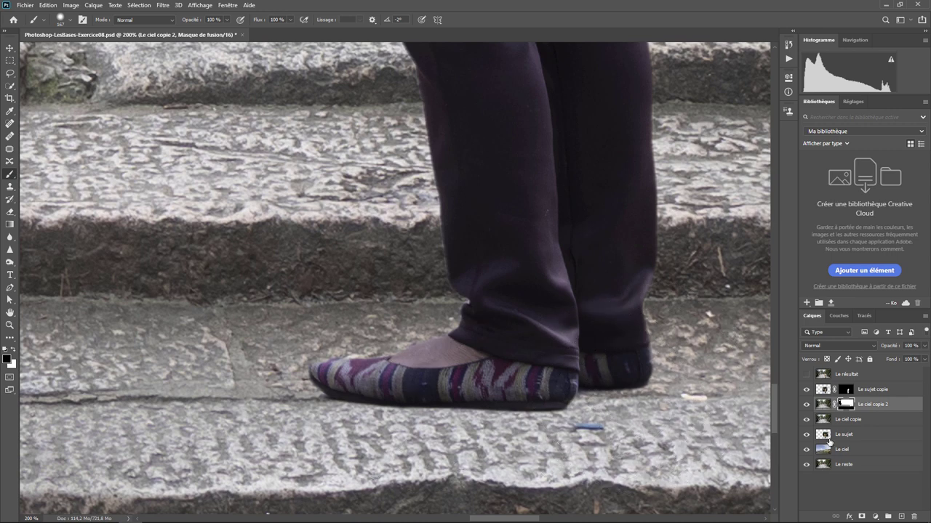
click(847, 422)
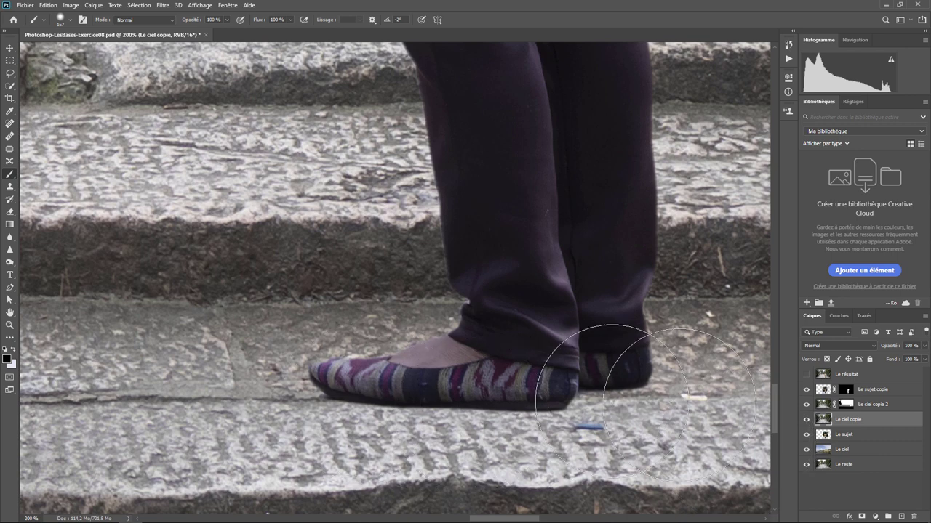
Step: Add Calque 1 above Le ciel copie, fill it with 50% gris, and set Incrustation blending
click(900, 517)
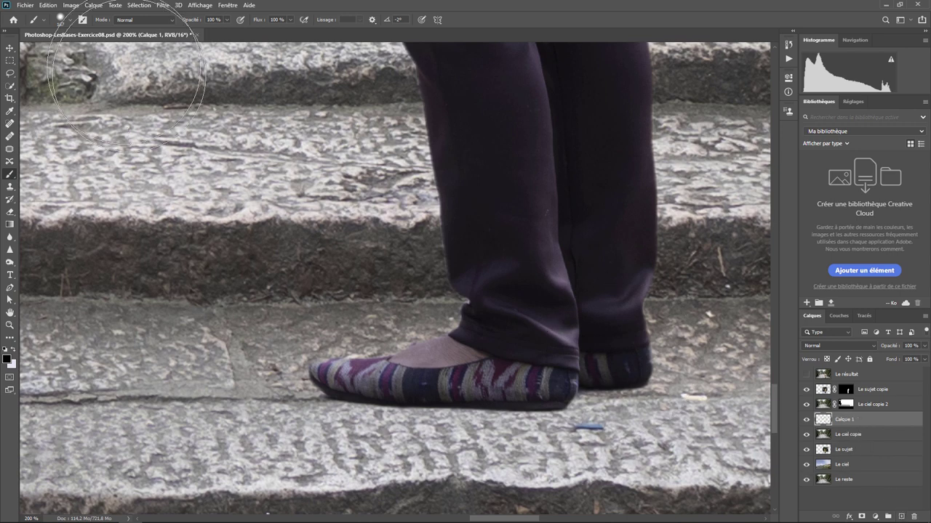
click(48, 6)
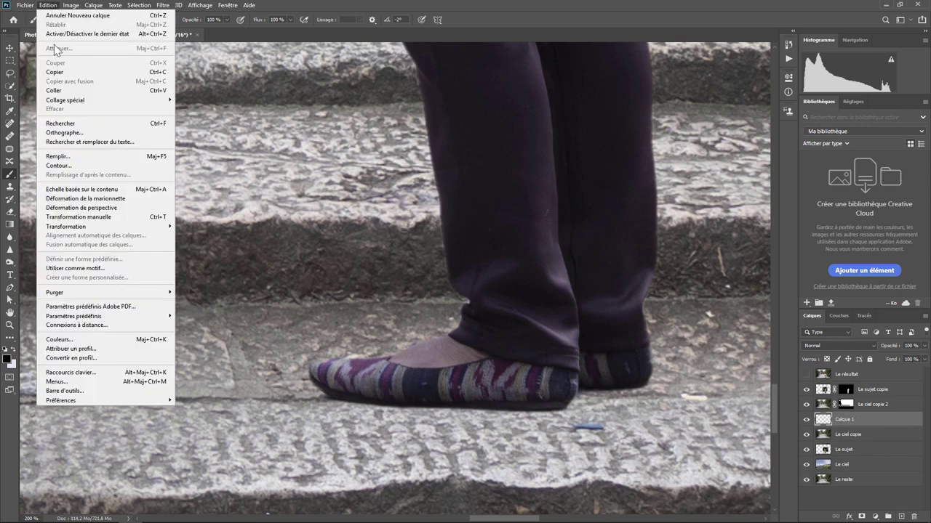
click(77, 157)
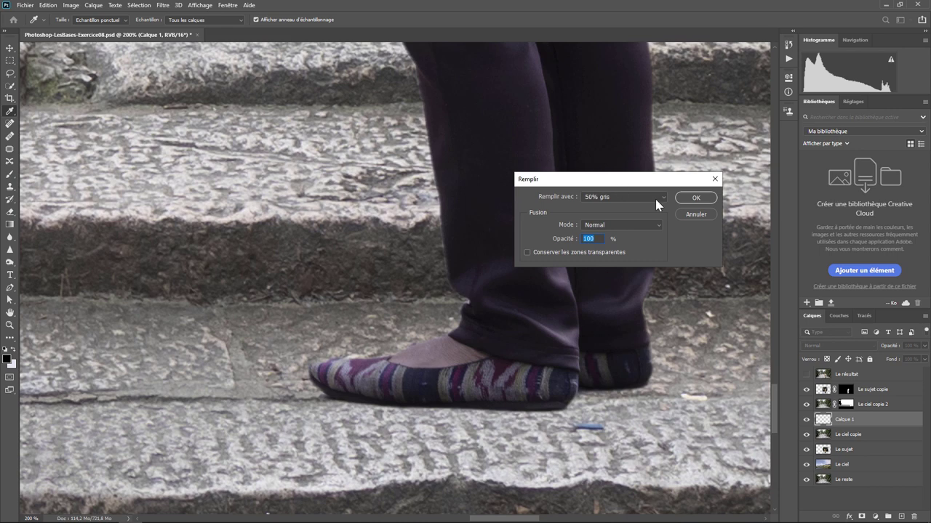
click(694, 204)
key(b)
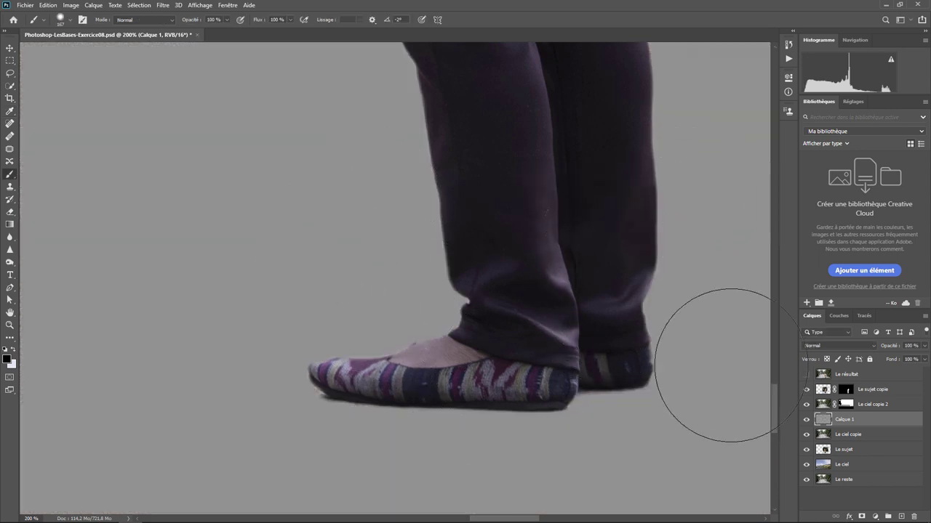
click(835, 346)
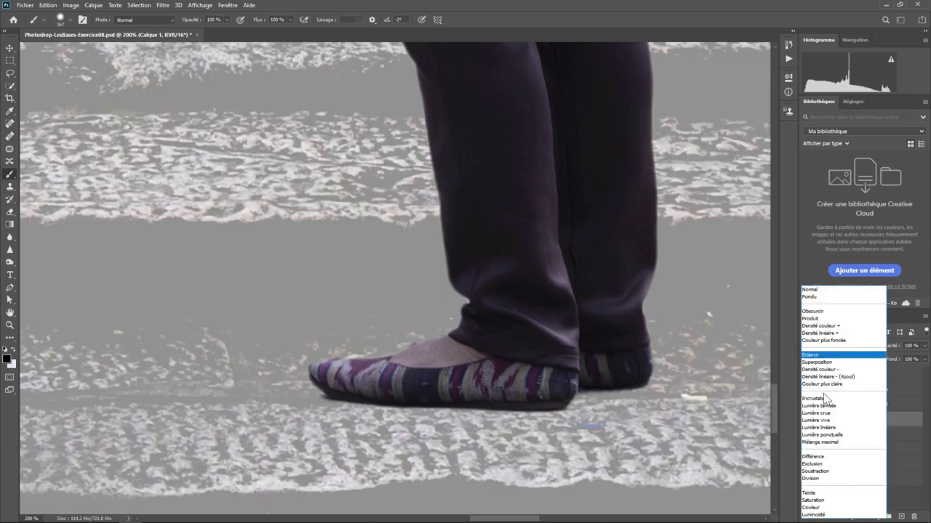
click(824, 400)
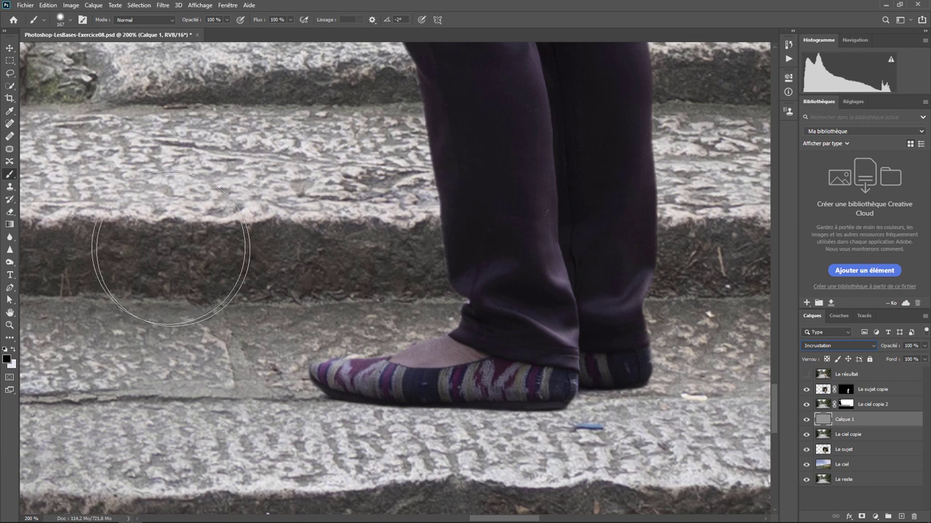
Step: Set up a black brush at 24 px with low flow
click(7, 359)
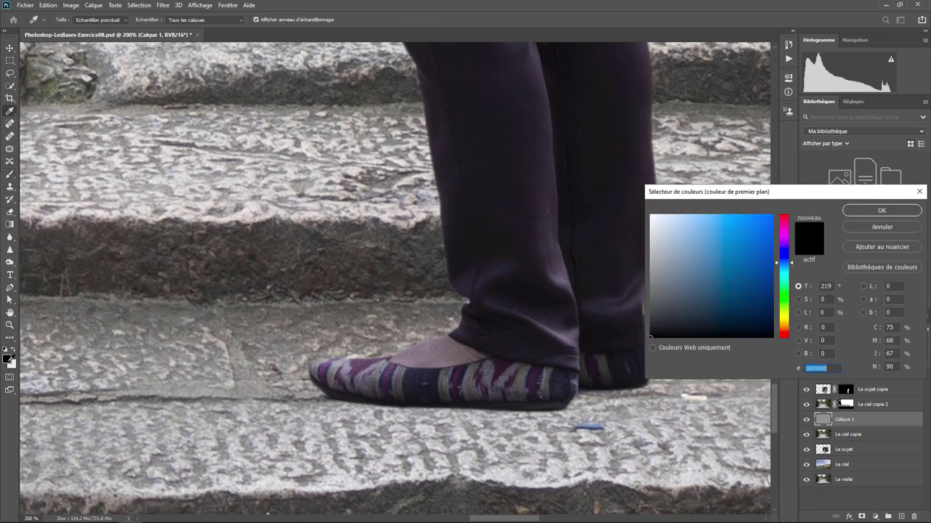
click(10, 354)
click(881, 227)
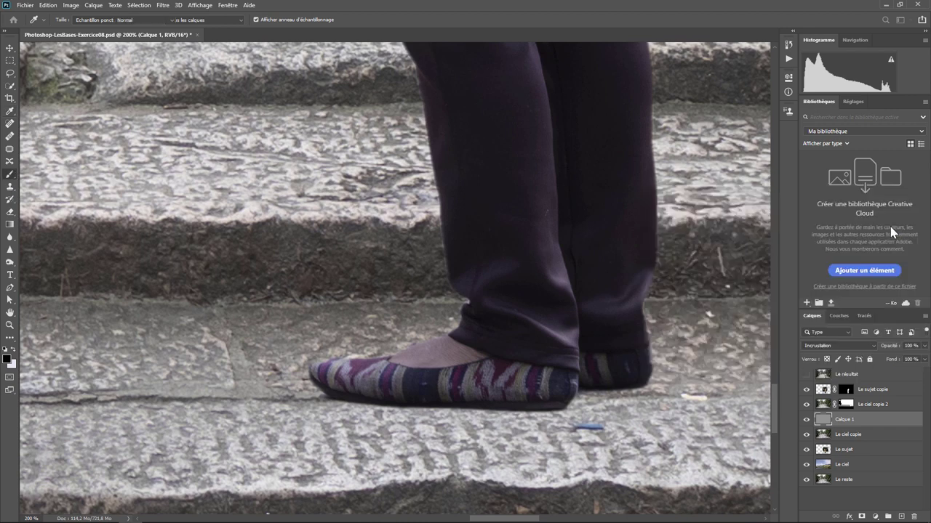
key(b)
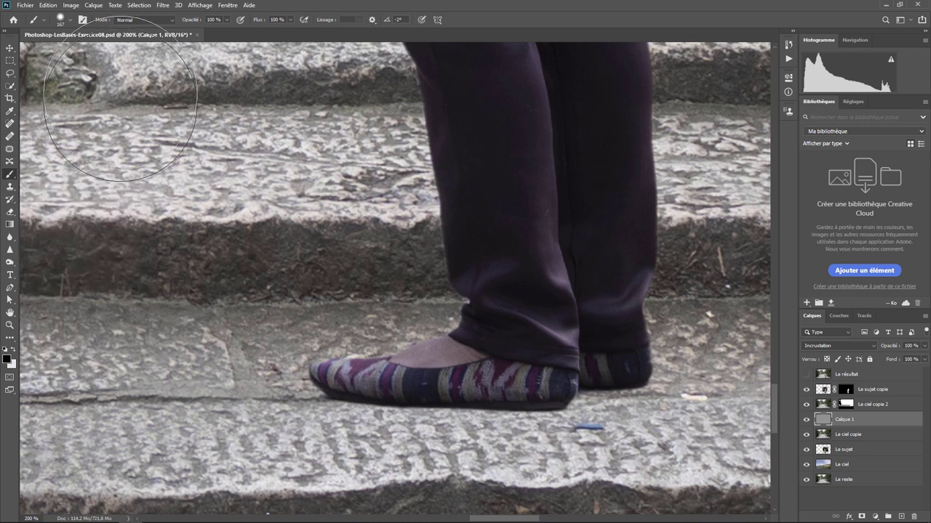
click(72, 22)
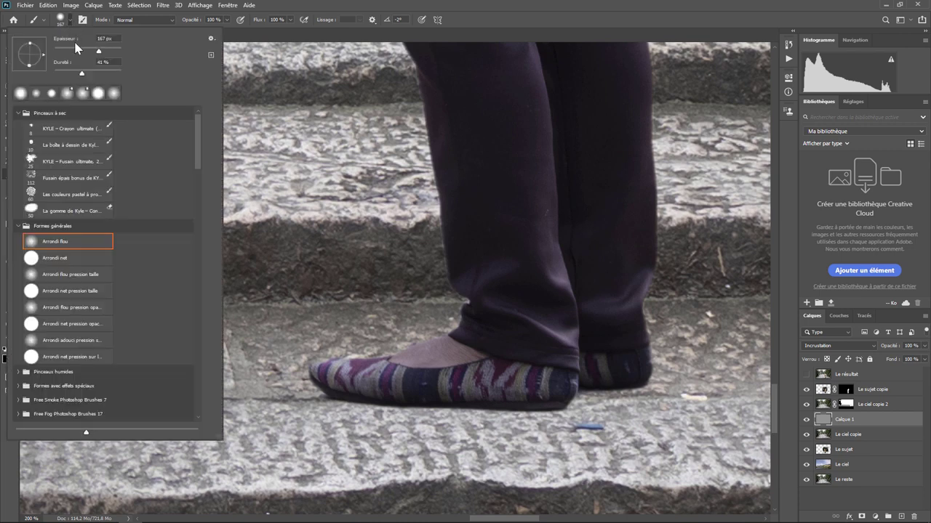
drag(99, 53, 62, 53)
click(291, 20)
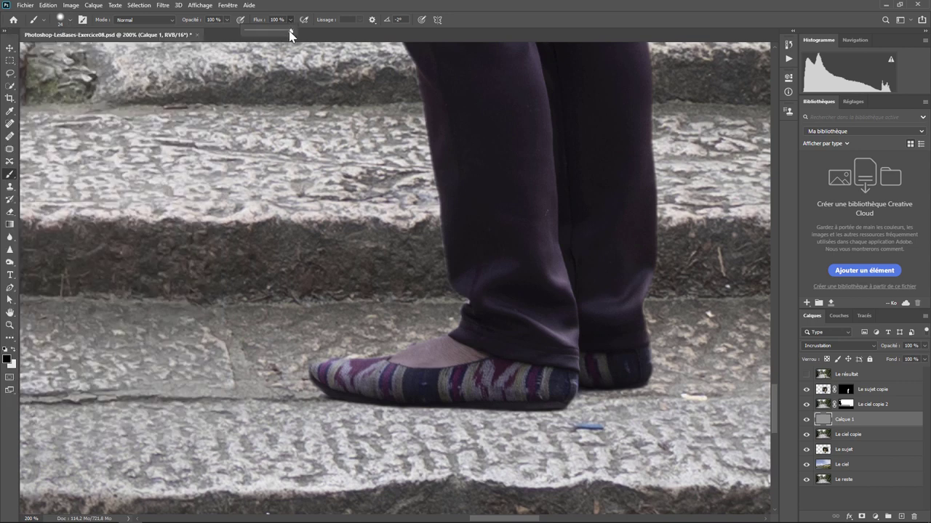
drag(292, 32, 251, 34)
Step: Paint a soft shadow along the shoe's bottom on Calque 1 and toggle it to compare
mouse_move(344, 400)
mouse_down()
mouse_move(554, 406)
mouse_move(480, 401)
mouse_move(536, 401)
mouse_move(450, 410)
mouse_move(407, 398)
mouse_move(331, 399)
mouse_move(465, 409)
mouse_move(561, 403)
mouse_move(512, 400)
mouse_up()
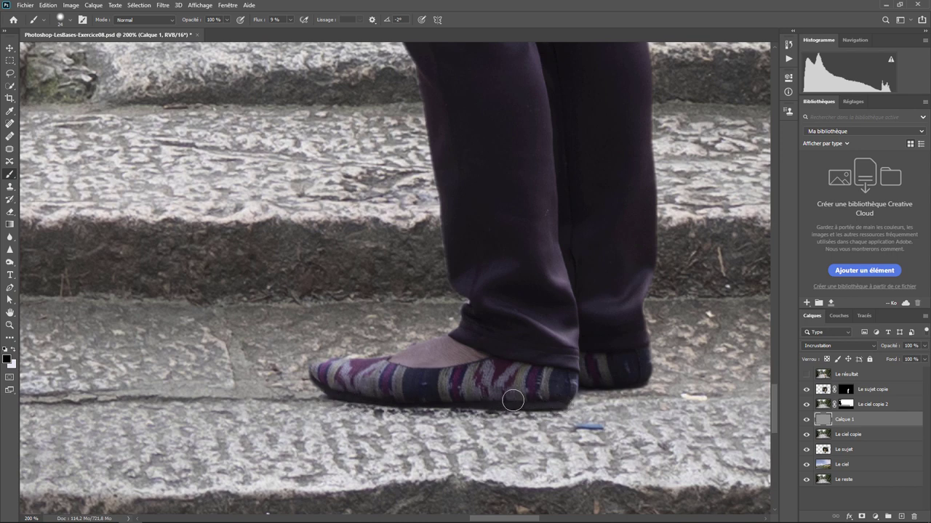
click(806, 421)
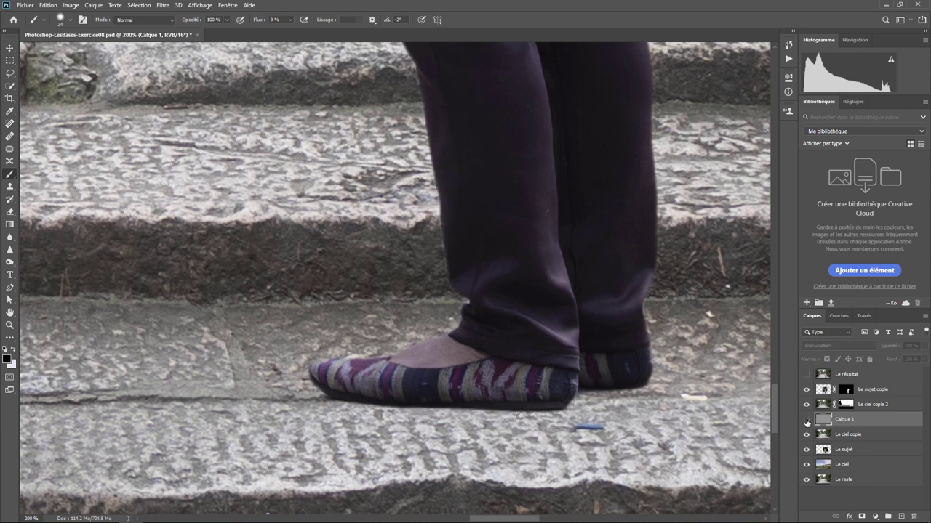
click(806, 420)
click(805, 420)
click(806, 421)
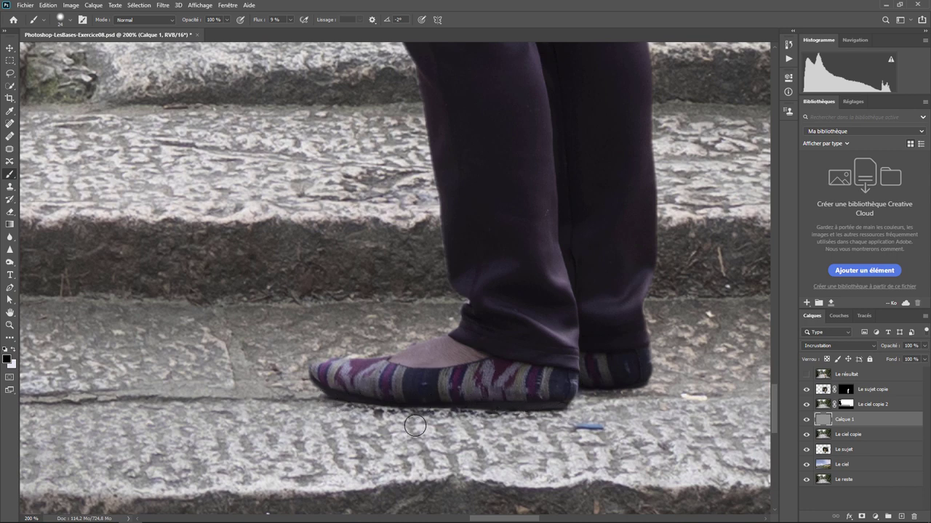
Step: View the whole image, set the brush to 184 px, and lower Calque 1 to 48% opacity
key(ctrl+minus)
key(ctrl+minus)
key(ctrl+minus)
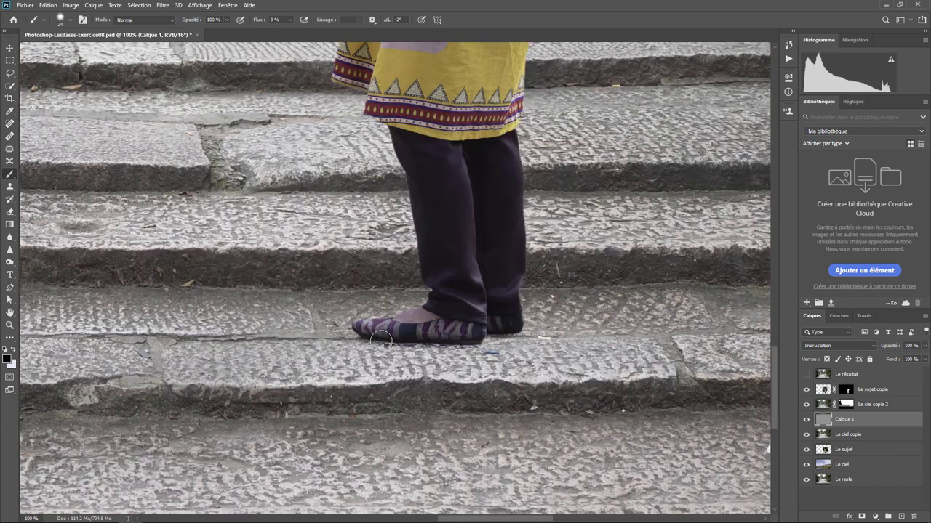
key(ctrl+minus)
key(ctrl+minus)
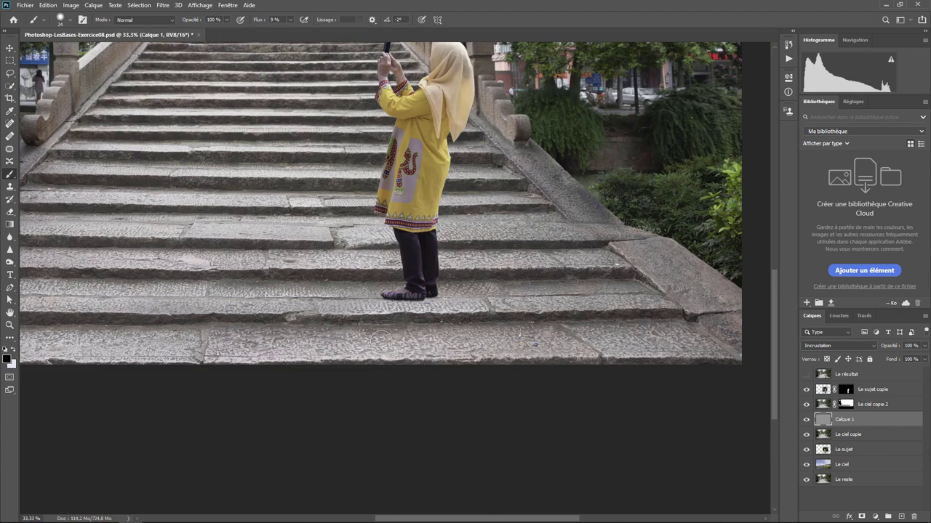
key(ctrl+minus)
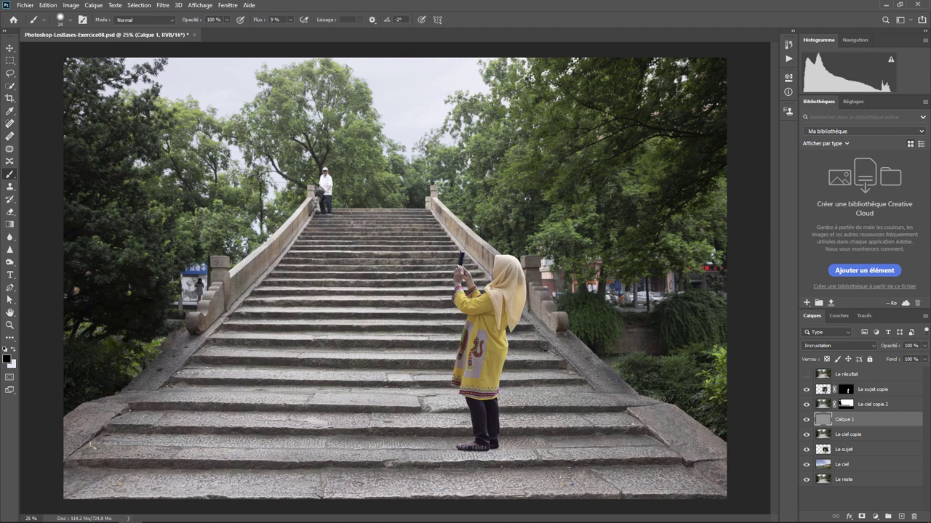
key(ctrl+plus)
key(ctrl+plus)
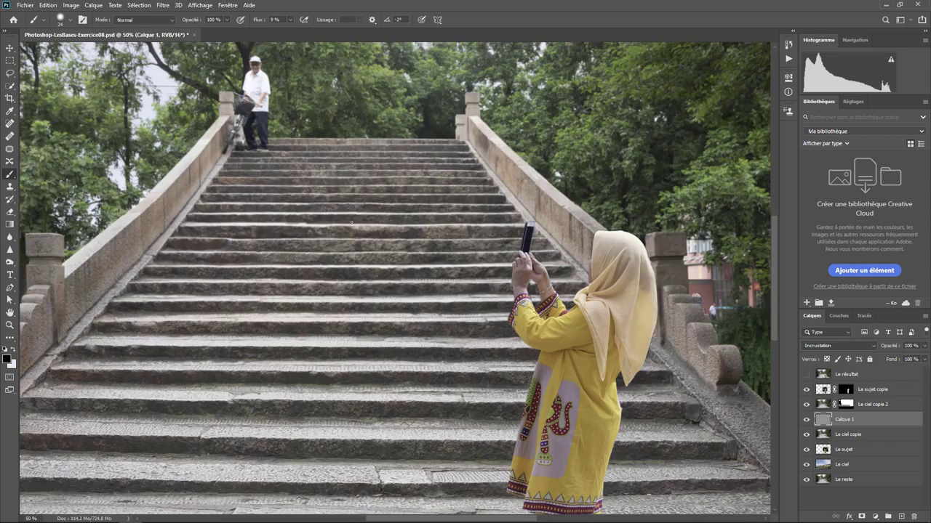
key(ctrl+plus)
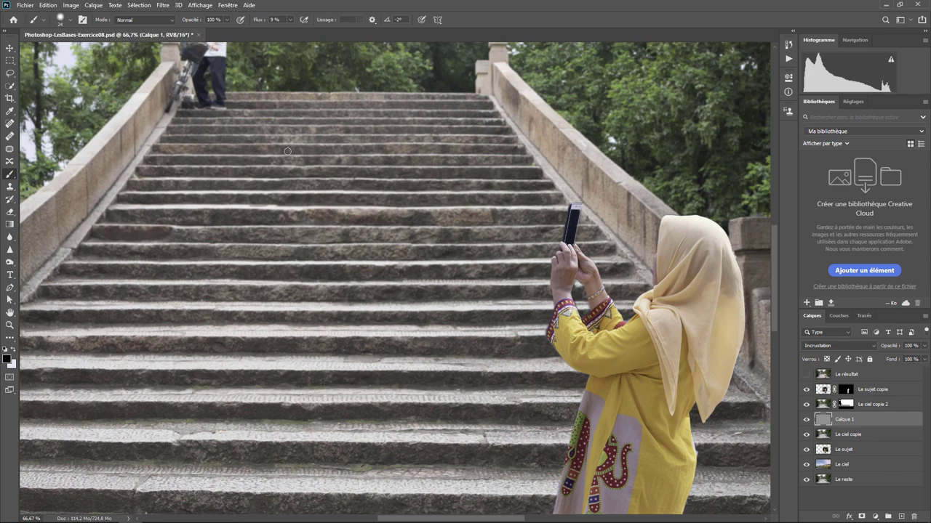
key(ctrl+minus)
key(ctrl+minus)
key(ctrl+minus)
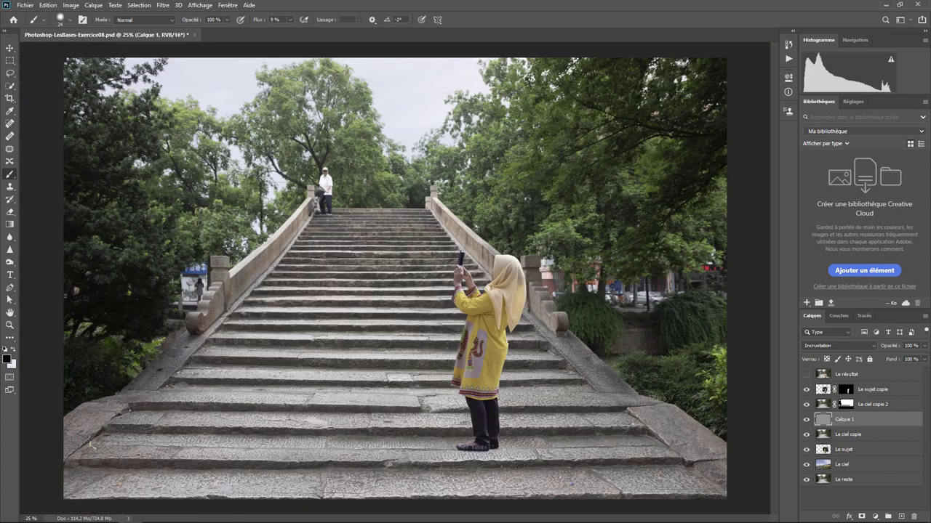
click(69, 20)
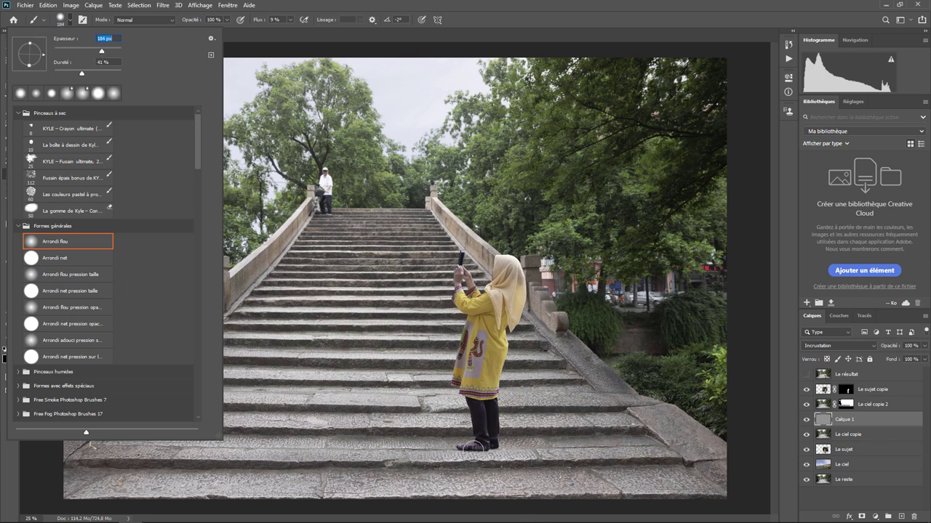
key(Return)
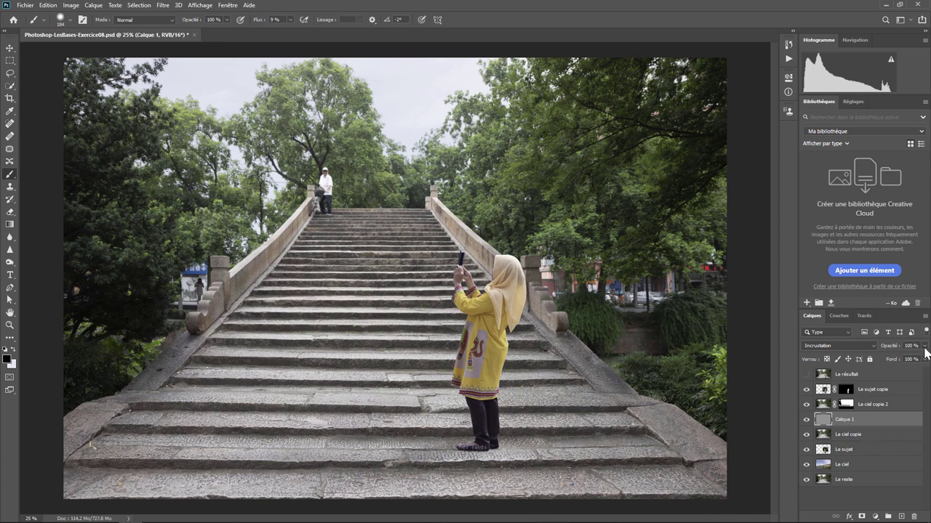
click(924, 347)
drag(924, 362, 901, 369)
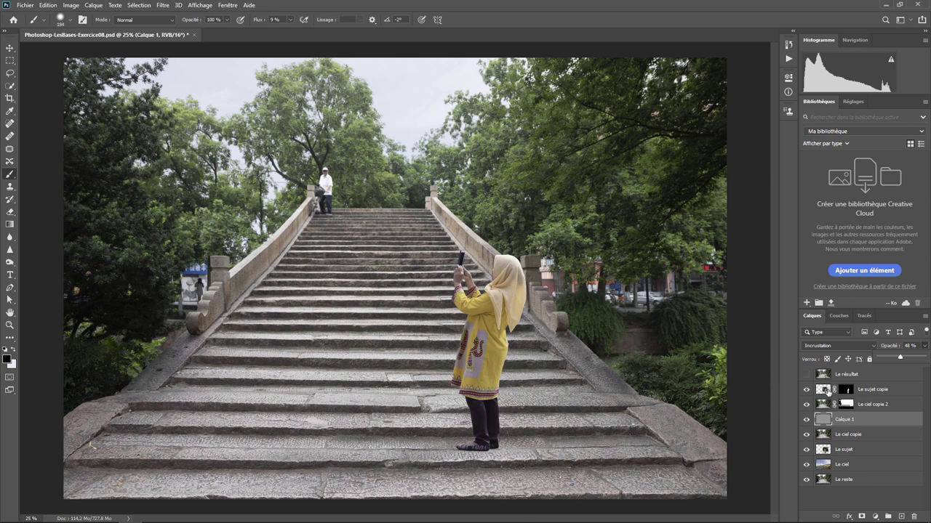
Step: Add a Luminosité/Contraste layer clipped to Le sujet copie and set Contraste to -21
click(825, 393)
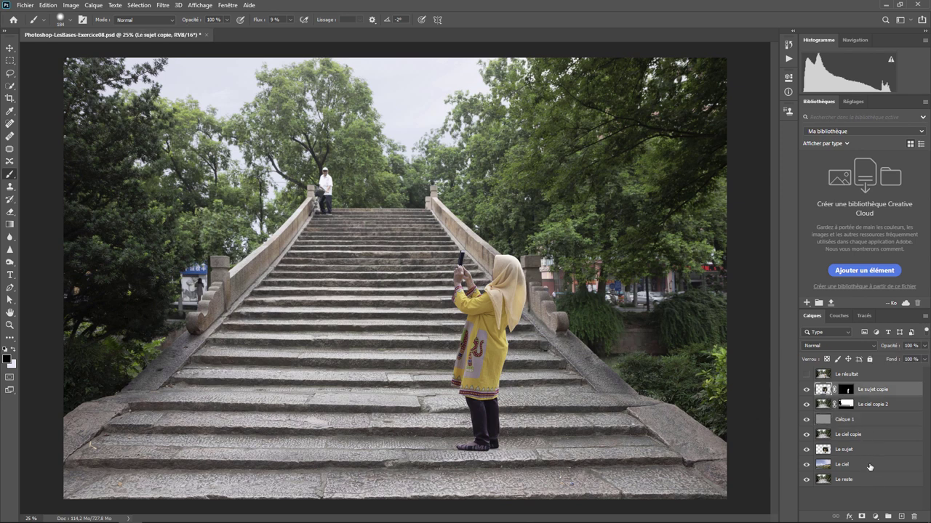
click(874, 516)
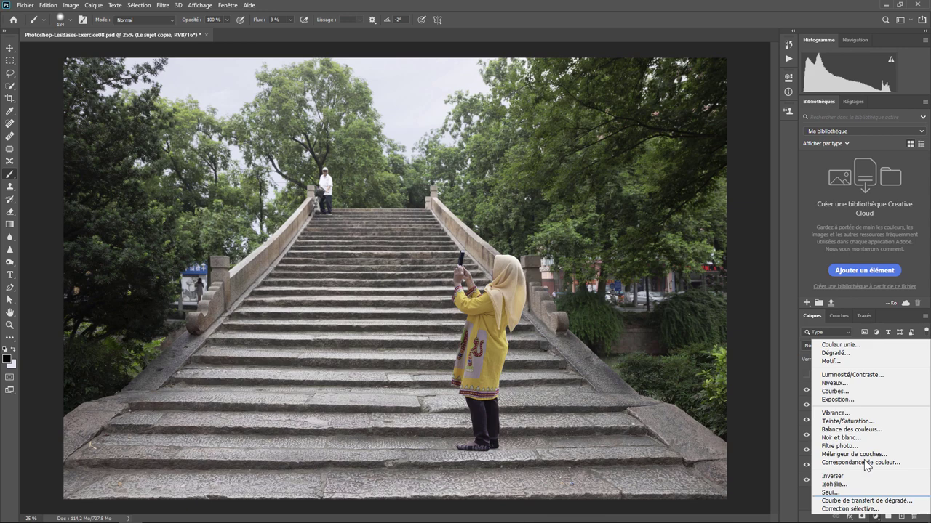
click(854, 380)
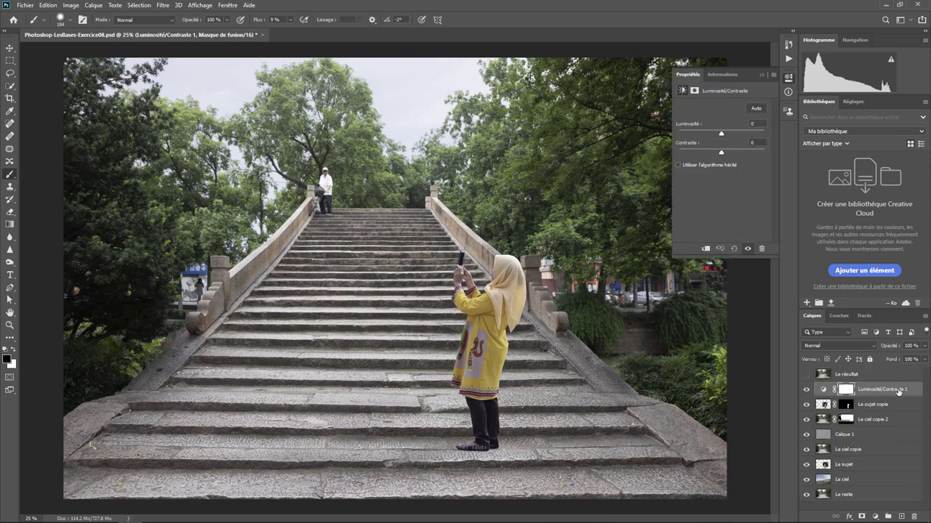
right_click(898, 392)
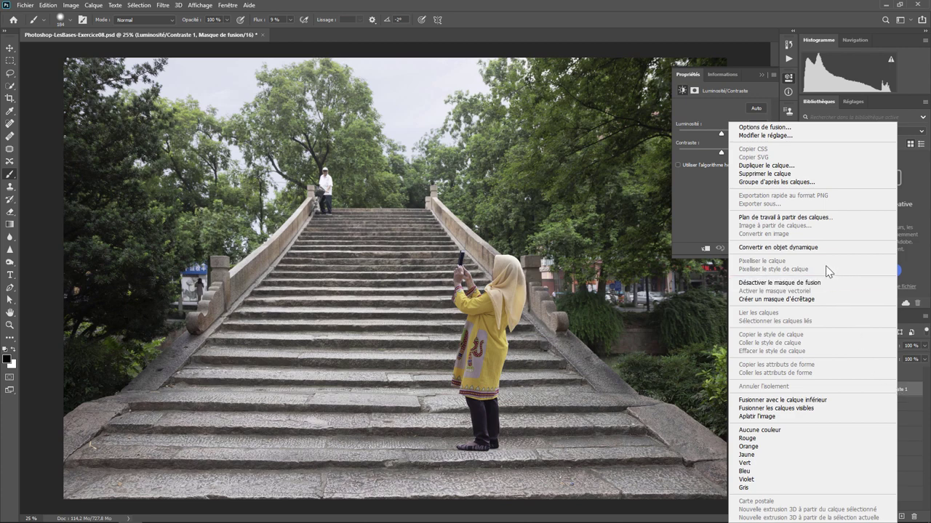
click(813, 303)
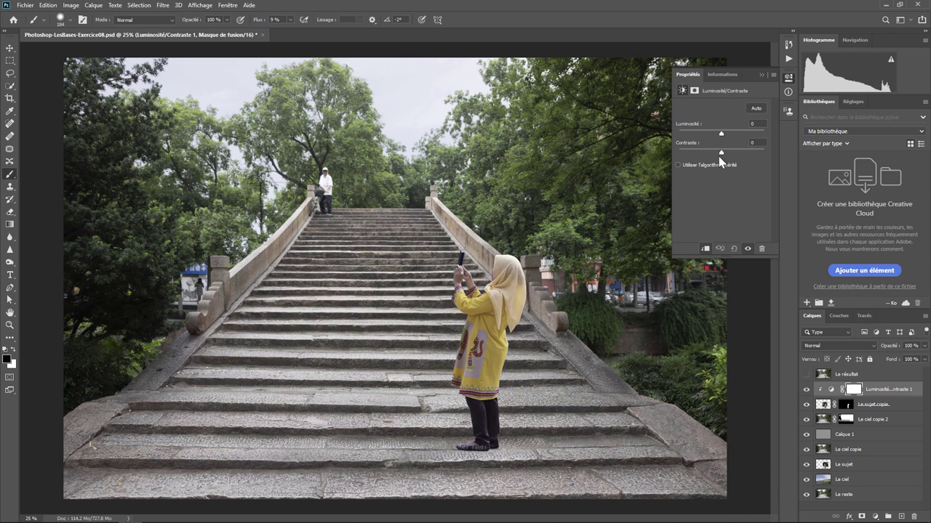
mouse_move(720, 153)
mouse_down()
mouse_move(677, 154)
mouse_move(744, 154)
mouse_move(674, 154)
mouse_move(728, 155)
mouse_move(704, 158)
mouse_up()
drag(703, 152, 703, 156)
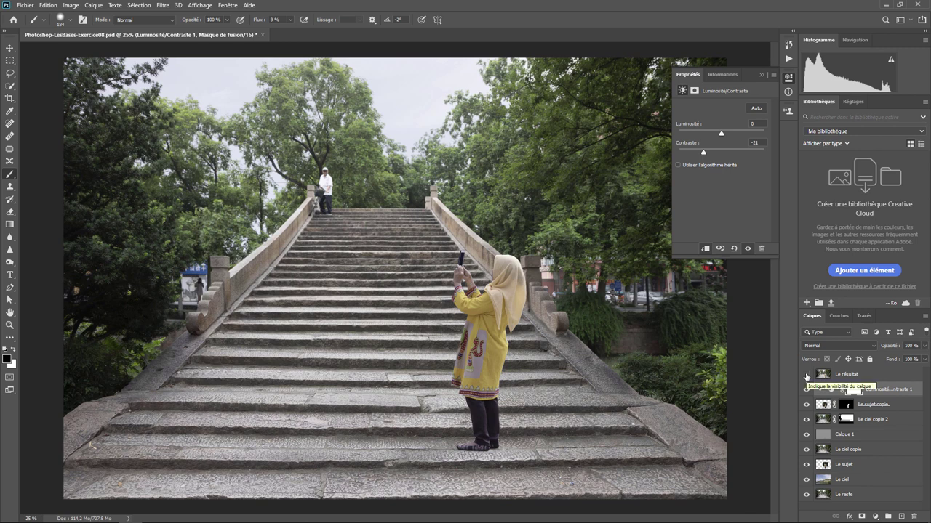
click(805, 375)
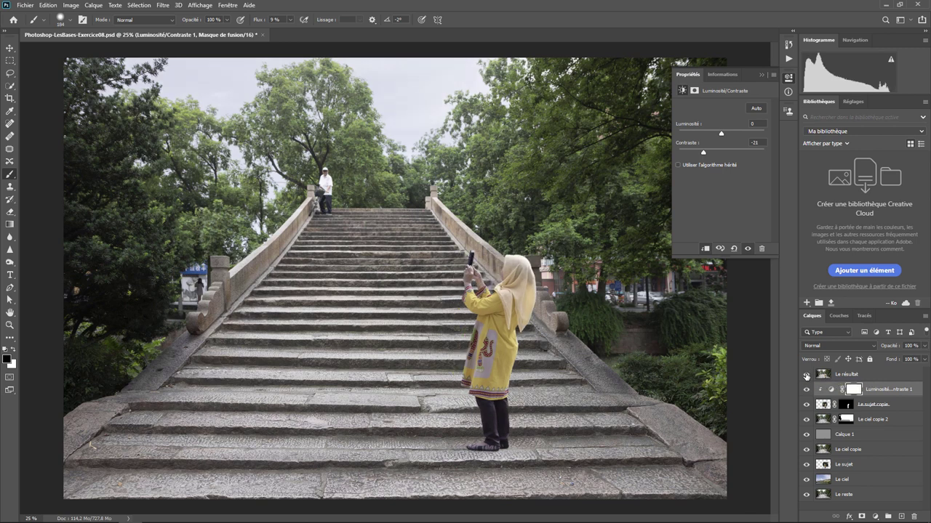
click(806, 375)
click(805, 376)
click(806, 375)
click(805, 375)
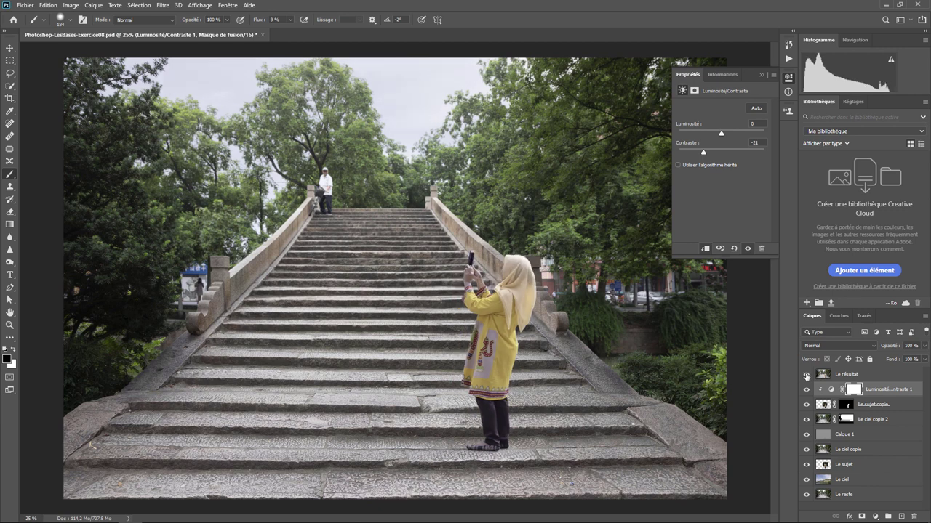
click(806, 375)
click(806, 375)
click(805, 375)
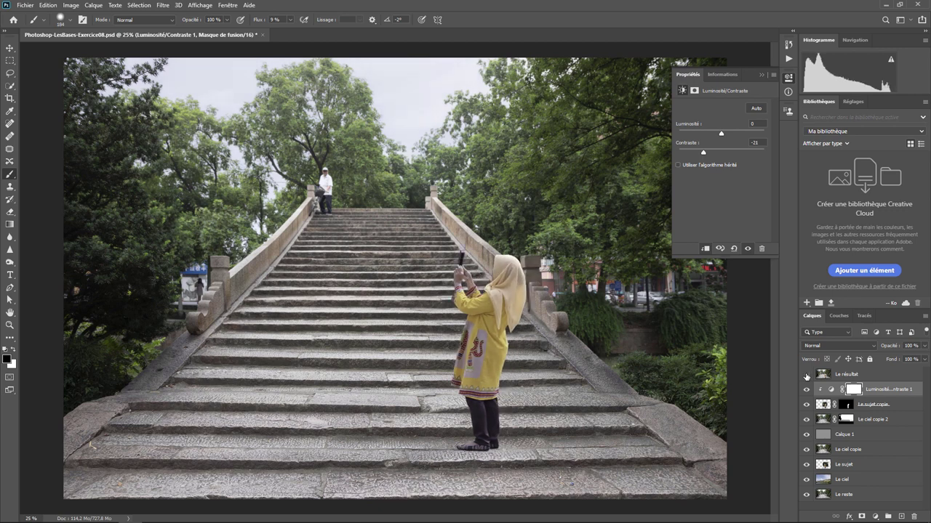
click(806, 375)
click(805, 375)
click(806, 375)
click(806, 375)
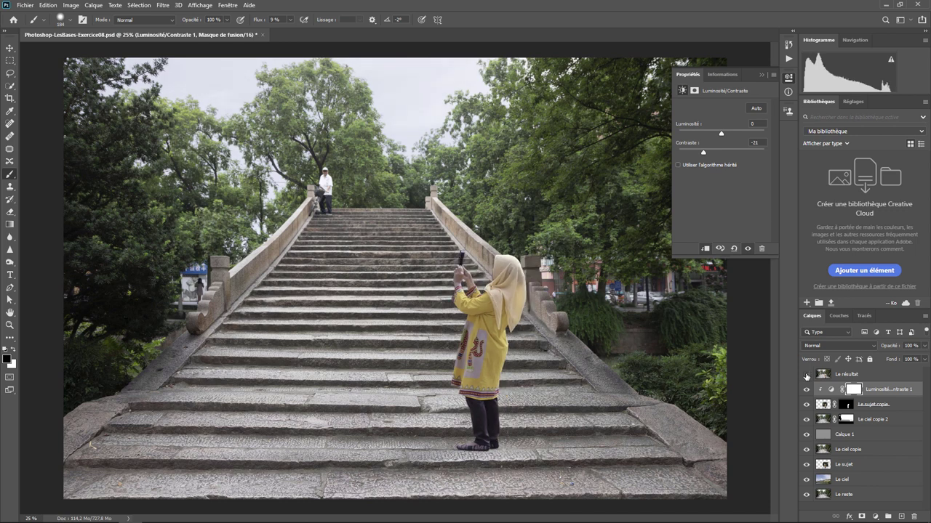